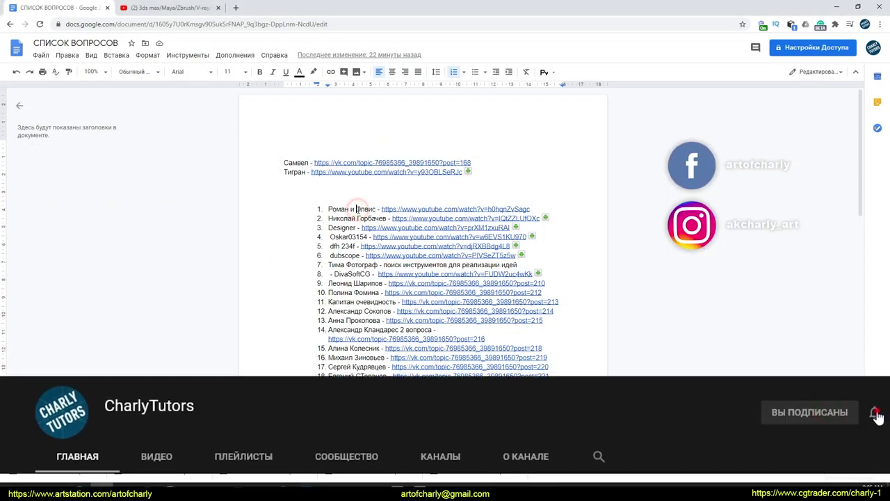
Step: Place the cursor above the first viewer question in the Google Docs list
{"action": "left_click", "coordinate": [449, 205]}
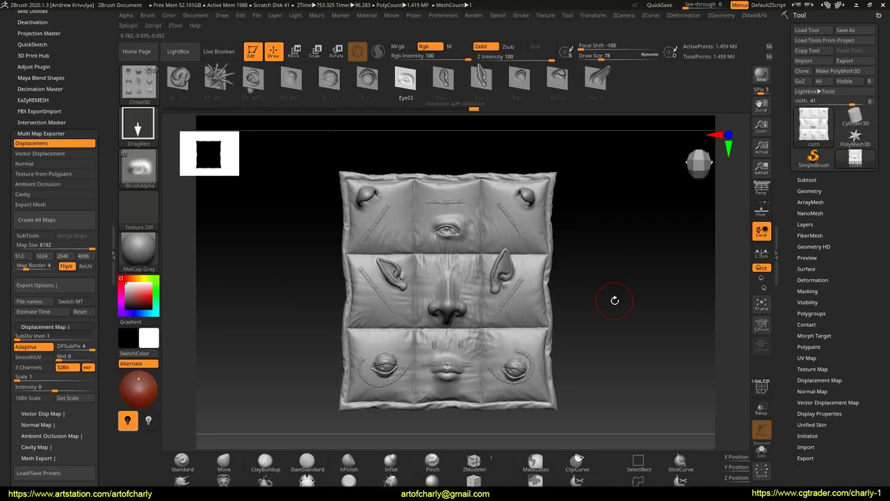
{"action": "mouse_move", "coordinate": [855, 117]}
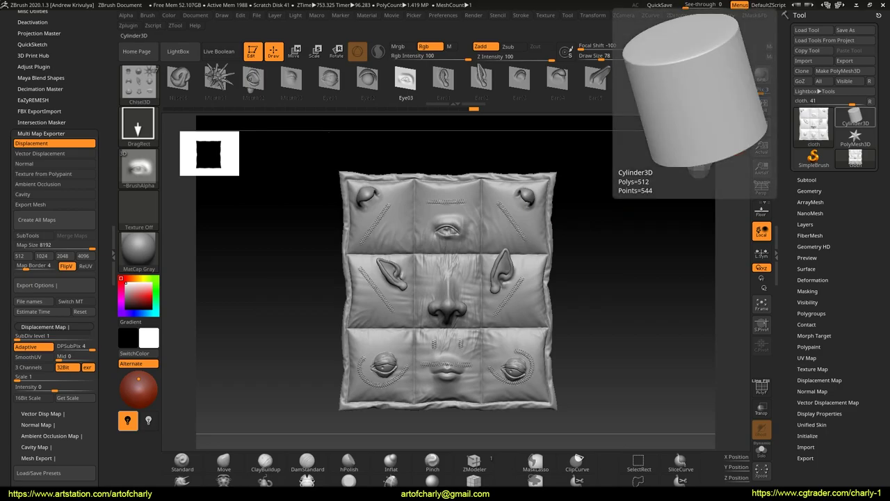
Step: Orbit and zoom in on the cloth's stitched nose and ear tiles in ZBrush
{"action": "mouse_move", "coordinate": [531, 278]}
{"action": "right_mouse_down"}
{"action": "mouse_move", "coordinate": [440, 257]}
{"action": "mouse_move", "coordinate": [450, 287]}
{"action": "mouse_move", "coordinate": [530, 294]}
{"action": "mouse_move", "coordinate": [387, 229]}
{"action": "mouse_move", "coordinate": [438, 298]}
{"action": "mouse_move", "coordinate": [423, 239]}
{"action": "mouse_move", "coordinate": [439, 255]}
{"action": "mouse_move", "coordinate": [369, 251]}
{"action": "mouse_move", "coordinate": [465, 298]}
{"action": "mouse_move", "coordinate": [543, 283]}
{"action": "mouse_move", "coordinate": [475, 301]}
{"action": "mouse_move", "coordinate": [353, 295]}
{"action": "mouse_move", "coordinate": [463, 282]}
{"action": "mouse_move", "coordinate": [463, 312]}
{"action": "mouse_move", "coordinate": [403, 234]}
{"action": "mouse_move", "coordinate": [452, 229]}
{"action": "mouse_move", "coordinate": [408, 282]}
{"action": "mouse_move", "coordinate": [415, 250]}
{"action": "mouse_move", "coordinate": [492, 279]}
{"action": "mouse_move", "coordinate": [377, 208]}
{"action": "mouse_move", "coordinate": [461, 236]}
{"action": "mouse_move", "coordinate": [441, 213]}
{"action": "mouse_move", "coordinate": [417, 230]}
{"action": "mouse_move", "coordinate": [401, 220]}
{"action": "mouse_move", "coordinate": [442, 289]}
{"action": "mouse_move", "coordinate": [441, 312]}
{"action": "mouse_move", "coordinate": [417, 292]}
{"action": "mouse_move", "coordinate": [524, 313]}
{"action": "right_mouse_up"}
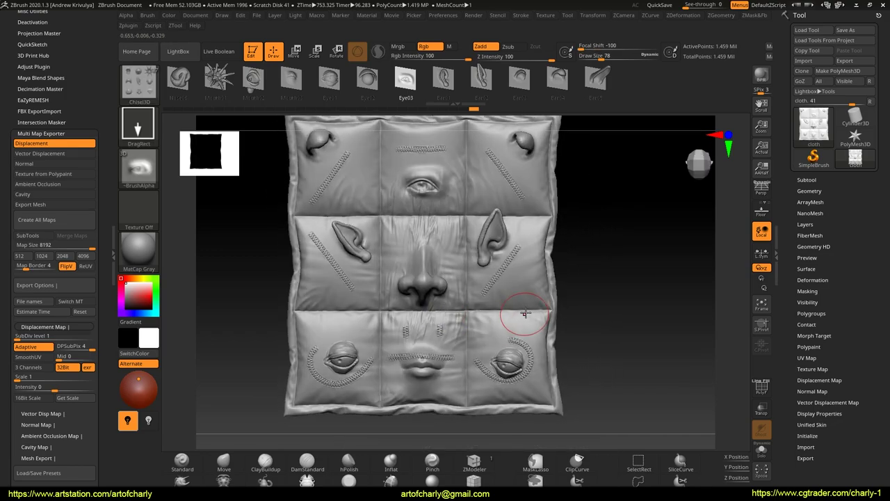
{"action": "mouse_move", "coordinate": [622, 316]}
{"action": "right_mouse_down"}
{"action": "mouse_move", "coordinate": [591, 257]}
{"action": "mouse_move", "coordinate": [619, 304]}
{"action": "right_mouse_up"}
{"action": "mouse_move", "coordinate": [383, 315]}
{"action": "right_mouse_down", "text": "alt"}
{"action": "mouse_move", "coordinate": [480, 262]}
{"action": "mouse_move", "coordinate": [452, 302]}
{"action": "mouse_move", "coordinate": [378, 317]}
{"action": "right_mouse_up", "text": "alt"}
{"action": "key", "text": "alt+Tab"}
{"action": "key", "text": "alt+Tab"}
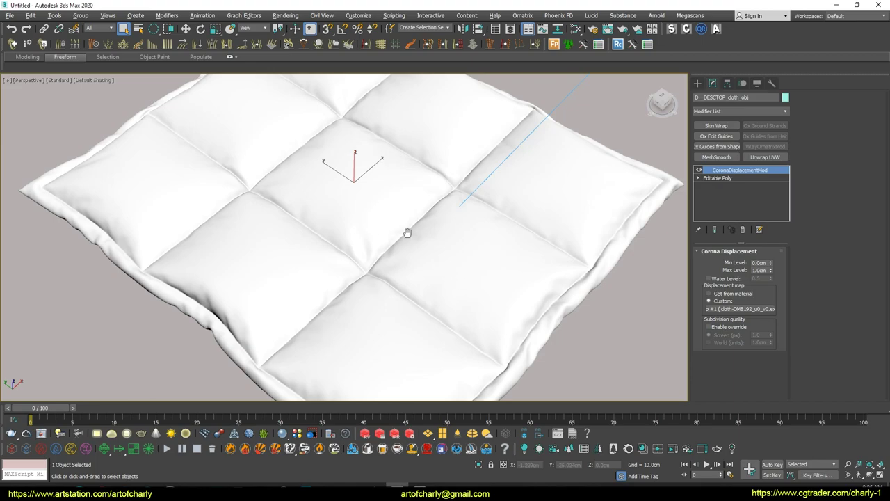
{"action": "middle_click_drag", "start_coordinate": [407, 233], "coordinate": [415, 244]}
{"action": "scroll", "coordinate": [401, 230], "scroll_direction": "down", "scroll_amount": 3}
{"action": "scroll", "coordinate": [401, 230], "scroll_direction": "up", "scroll_amount": 2}
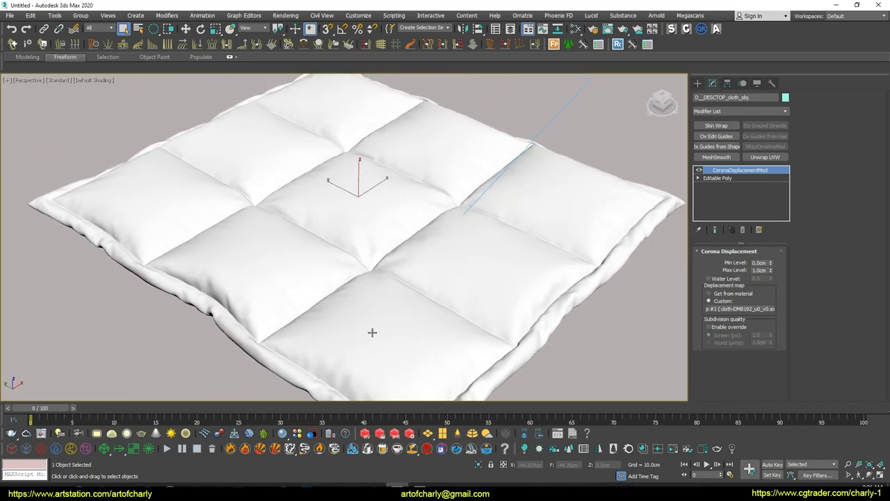
{"action": "key", "text": "F4"}
{"action": "scroll", "coordinate": [390, 278], "scroll_direction": "up", "scroll_amount": 3}
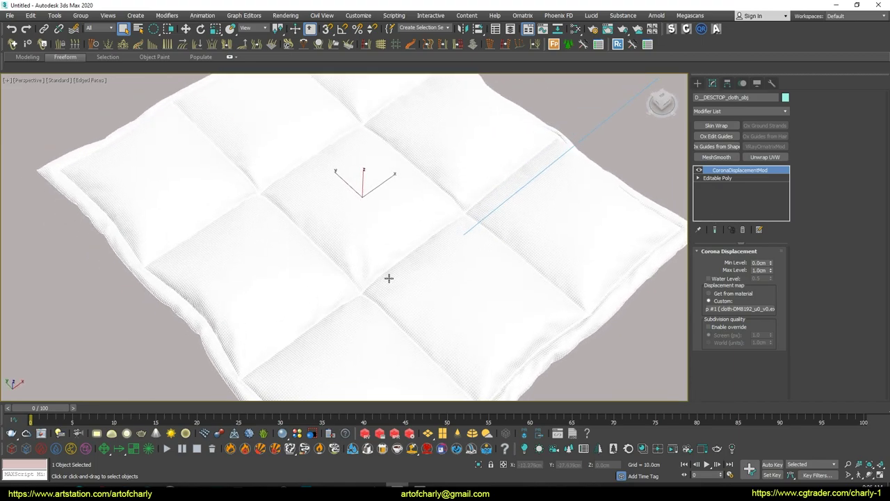
{"action": "scroll", "coordinate": [369, 284], "scroll_direction": "up", "scroll_amount": 5}
{"action": "scroll", "coordinate": [260, 209], "scroll_direction": "up", "scroll_amount": 2}
{"action": "scroll", "coordinate": [260, 209], "scroll_direction": "up", "scroll_amount": 2}
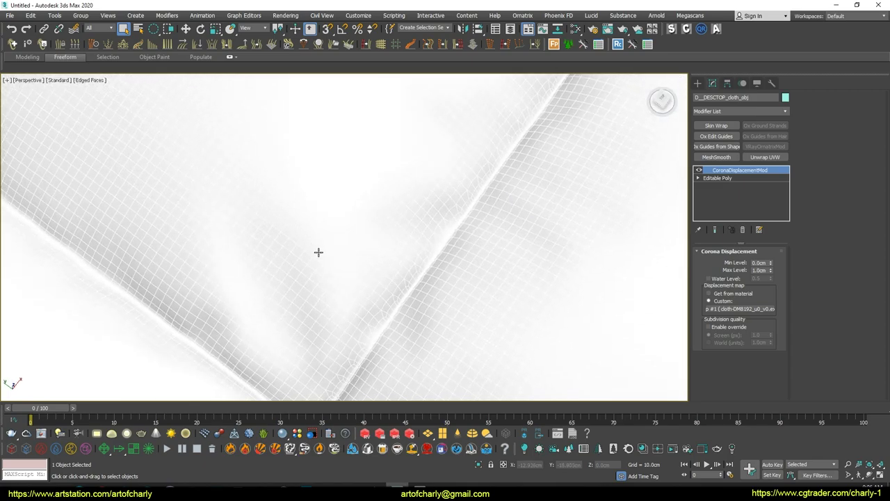
{"action": "scroll", "coordinate": [318, 252], "scroll_direction": "down", "scroll_amount": 10}
{"action": "mouse_move", "coordinate": [364, 260]}
{"action": "middle_mouse_down", "text": "alt"}
{"action": "mouse_move", "coordinate": [362, 215]}
{"action": "mouse_move", "coordinate": [371, 250]}
{"action": "mouse_move", "coordinate": [403, 228]}
{"action": "middle_mouse_up", "text": "alt"}
{"action": "key", "text": "F4"}
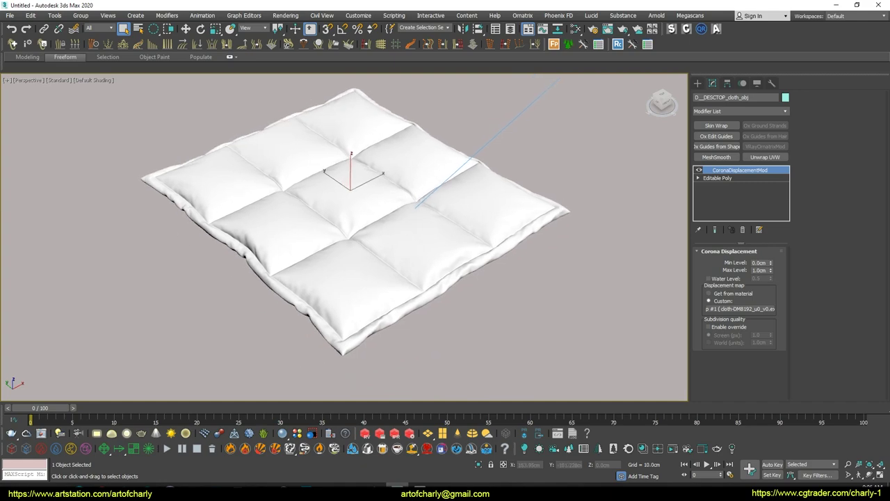
{"action": "middle_click_drag", "start_coordinate": [283, 232], "coordinate": [414, 218]}
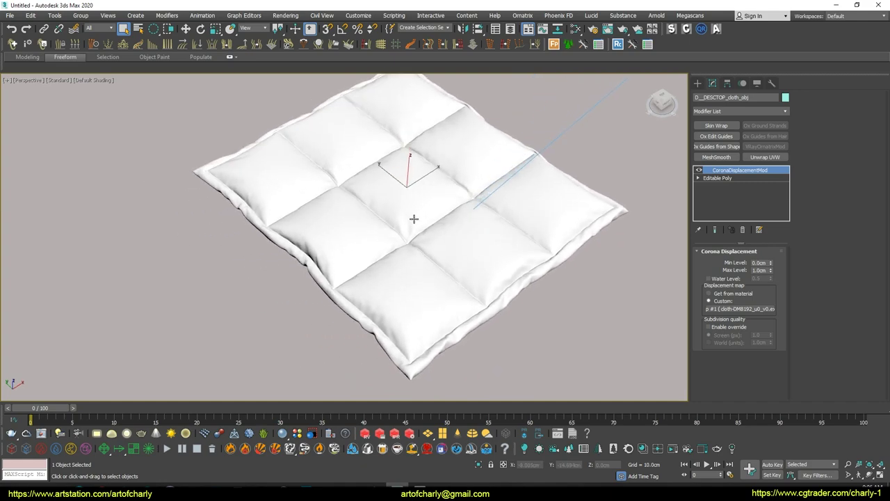
{"action": "scroll", "coordinate": [474, 228], "scroll_direction": "down", "scroll_amount": 5}
{"action": "scroll", "coordinate": [397, 238], "scroll_direction": "down", "scroll_amount": 4}
{"action": "mouse_move", "coordinate": [481, 179]}
{"action": "middle_mouse_down", "text": "alt"}
{"action": "mouse_move", "coordinate": [470, 145]}
{"action": "mouse_move", "coordinate": [479, 153]}
{"action": "mouse_move", "coordinate": [431, 268]}
{"action": "mouse_move", "coordinate": [467, 219]}
{"action": "mouse_move", "coordinate": [477, 238]}
{"action": "mouse_move", "coordinate": [500, 223]}
{"action": "mouse_move", "coordinate": [467, 230]}
{"action": "mouse_move", "coordinate": [464, 256]}
{"action": "mouse_move", "coordinate": [455, 241]}
{"action": "mouse_move", "coordinate": [468, 259]}
{"action": "middle_mouse_up", "text": "alt"}
{"action": "scroll", "coordinate": [427, 260], "scroll_direction": "up", "scroll_amount": 2}
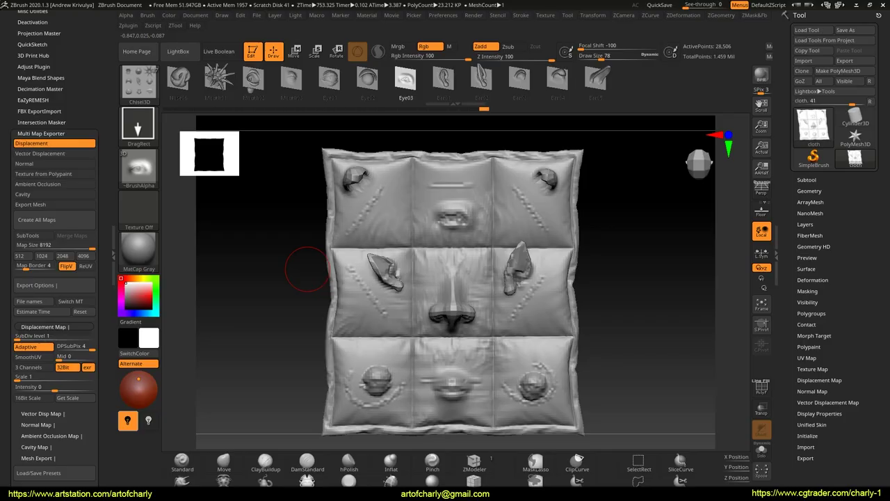
Step: Drop the cloth to its lowest subdivision level with Shift+D
{"action": "key", "text": "d"}
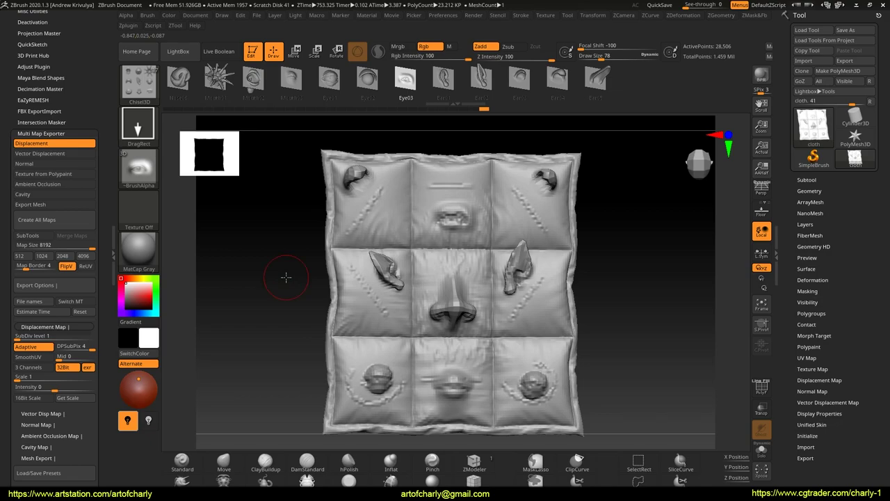
{"action": "key", "text": "shift"}
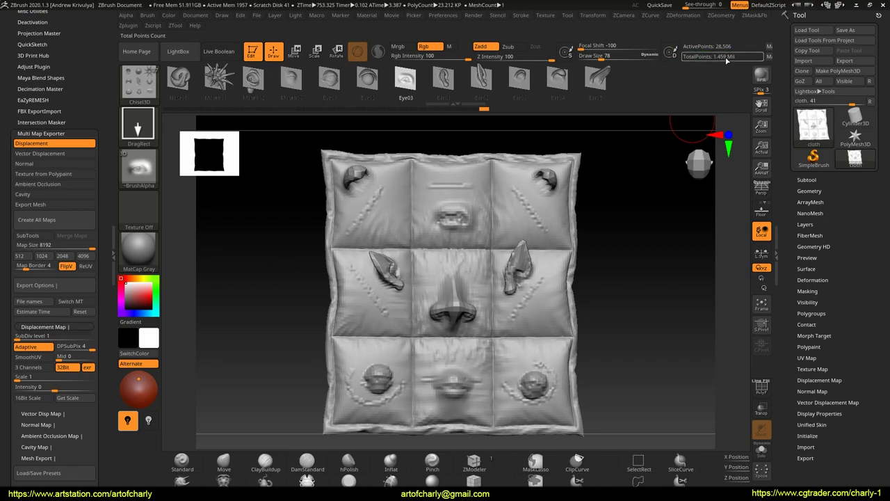
{"action": "key", "text": "shift+d"}
{"action": "mouse_move", "coordinate": [580, 255]}
{"action": "left_mouse_down"}
{"action": "mouse_move", "coordinate": [596, 230]}
{"action": "mouse_move", "coordinate": [463, 241]}
{"action": "left_mouse_up"}
Step: Export the low-resolution cloth mesh, overwriting the existing cloth.OBJ
{"action": "left_click", "coordinate": [844, 61]}
{"action": "scroll", "coordinate": [489, 317], "scroll_direction": "down", "scroll_amount": 1}
{"action": "double_click", "coordinate": [489, 317]}
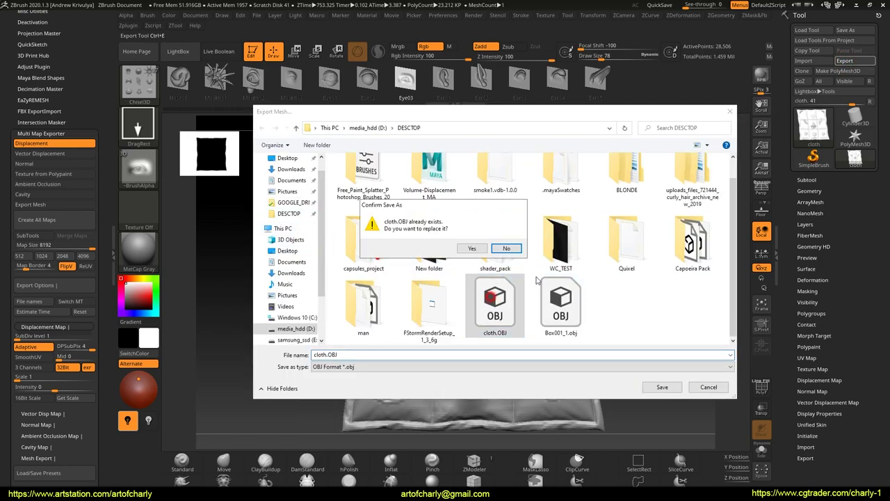
{"action": "left_click", "coordinate": [474, 249]}
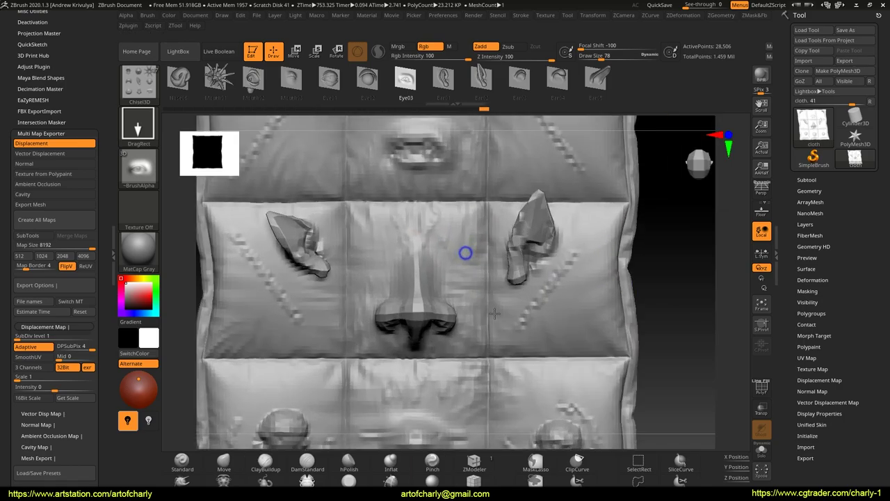
{"action": "left_click_drag", "start_coordinate": [565, 285], "coordinate": [521, 199]}
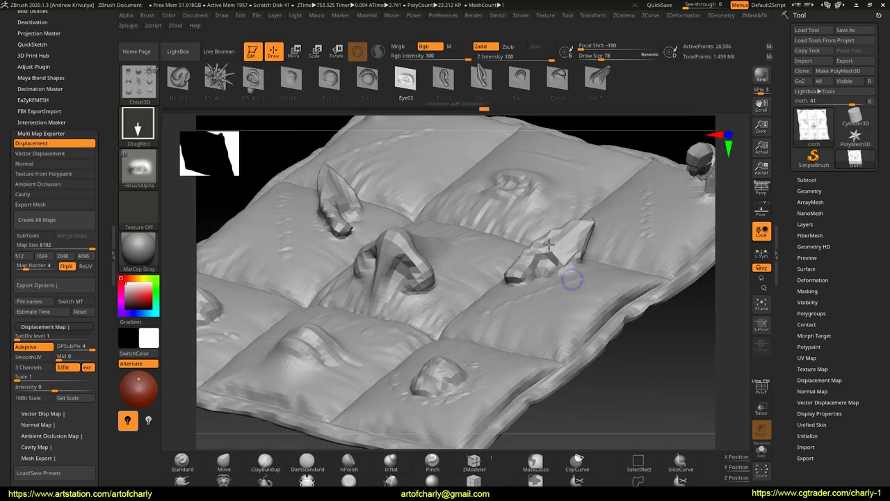
{"action": "left_click_drag", "start_coordinate": [570, 278], "coordinate": [482, 285]}
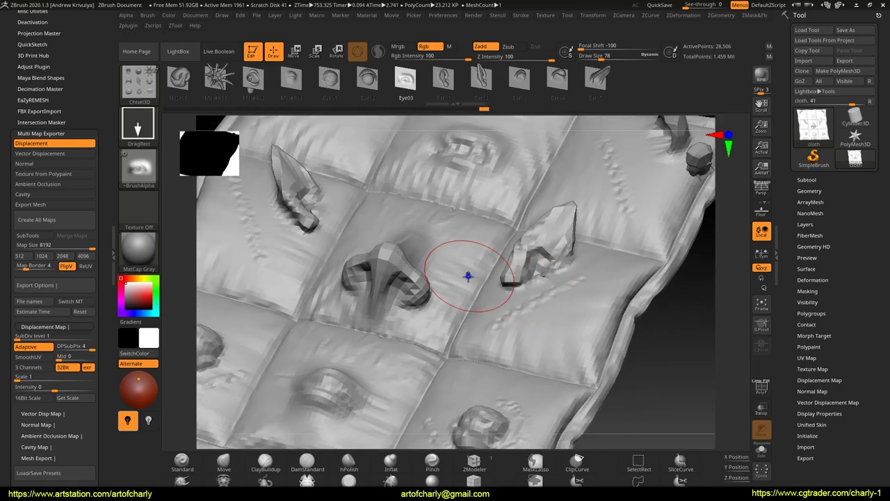
Step: Return to the 3ds Max window
{"action": "key", "text": "f"}
{"action": "key", "text": "alt+Tab"}
{"action": "left_click", "coordinate": [535, 257]}
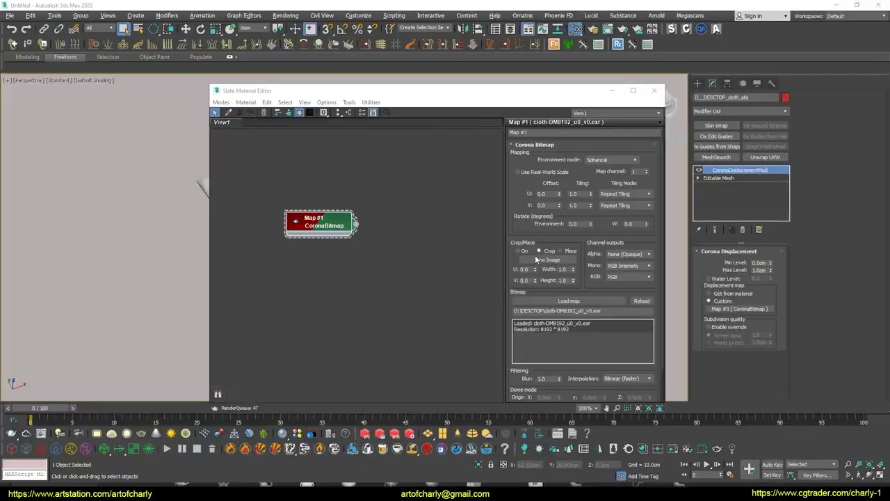
Step: Close the material editor and delete the cloth's existing CoronaDisplacementMod
{"action": "left_click", "coordinate": [654, 91]}
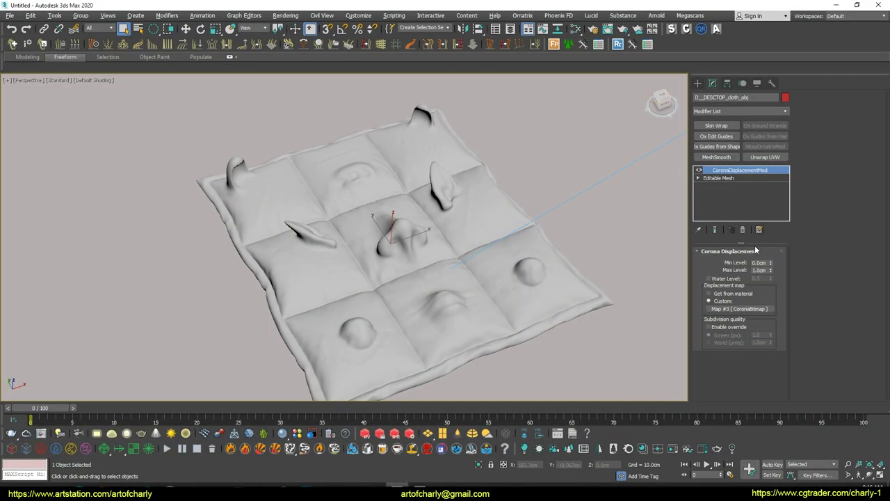
{"action": "left_click", "coordinate": [744, 229]}
{"action": "mouse_move", "coordinate": [486, 292]}
{"action": "middle_mouse_down", "text": "alt"}
{"action": "mouse_move", "coordinate": [445, 283]}
{"action": "mouse_move", "coordinate": [421, 207]}
{"action": "mouse_move", "coordinate": [439, 224]}
{"action": "mouse_move", "coordinate": [417, 201]}
{"action": "middle_mouse_up", "text": "alt"}
{"action": "scroll", "coordinate": [324, 171], "scroll_direction": "up", "scroll_amount": 2}
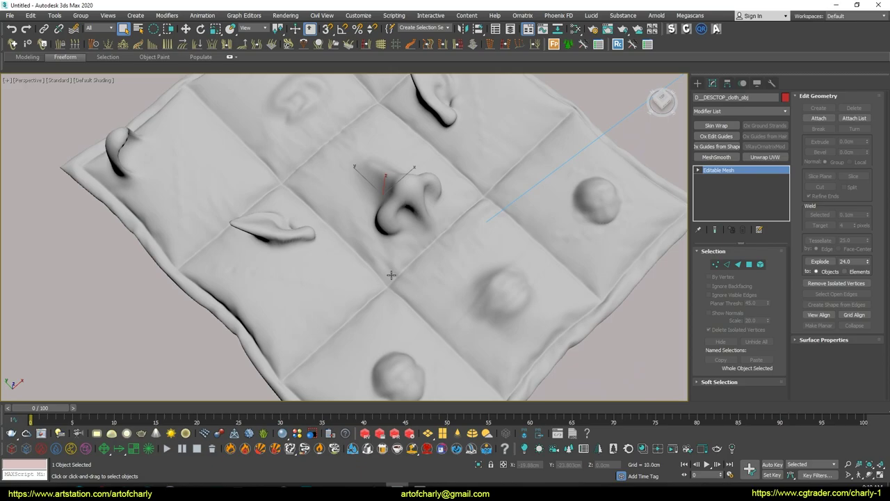
{"action": "scroll", "coordinate": [324, 170], "scroll_direction": "up", "scroll_amount": 2}
{"action": "key", "text": "alt+Tab"}
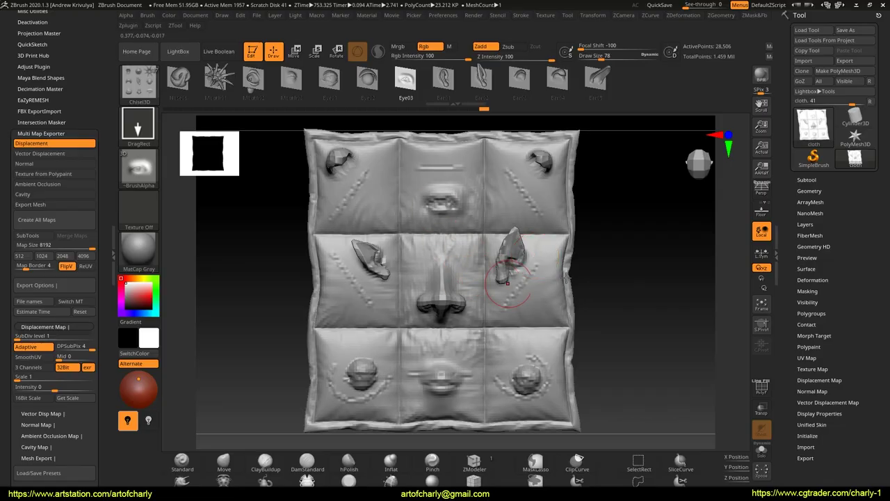
{"action": "key", "text": "alt+Tab"}
{"action": "middle_click_drag", "start_coordinate": [457, 199], "coordinate": [459, 203], "text": "alt"}
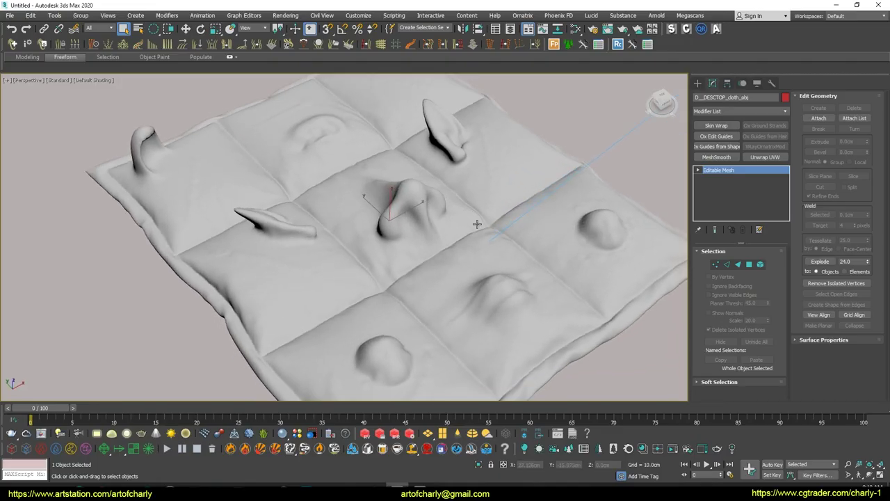
{"action": "scroll", "coordinate": [459, 203], "scroll_direction": "down", "scroll_amount": 3}
{"action": "middle_click_drag", "start_coordinate": [417, 230], "coordinate": [431, 250], "text": "alt"}
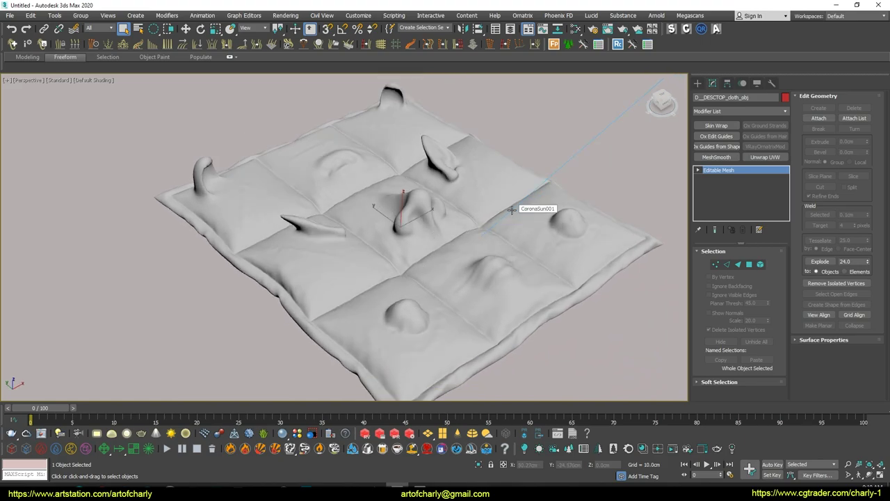
Step: Re-add CoronaDisplacementMod with a CoronaBitmap custom map loading cloth-DM8192_u0_v0.exr
{"action": "left_click", "coordinate": [779, 111]}
{"action": "left_click_drag", "start_coordinate": [784, 131], "coordinate": [782, 169]}
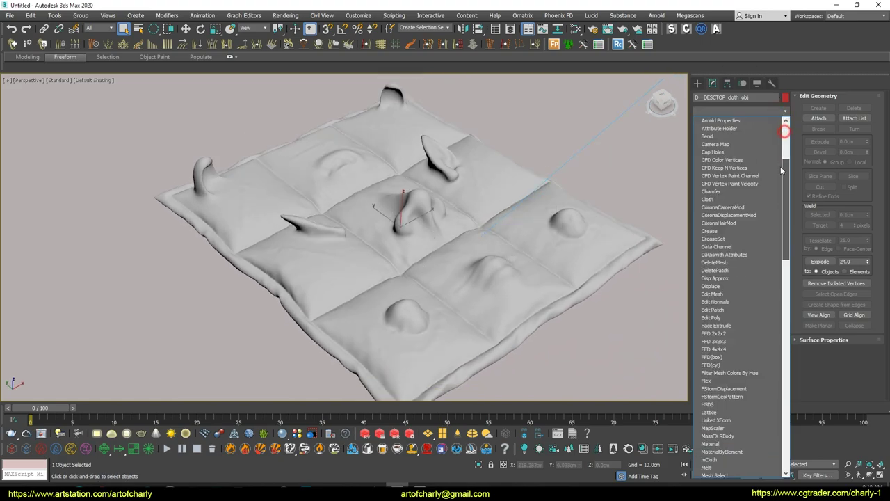
{"action": "left_click", "coordinate": [735, 215]}
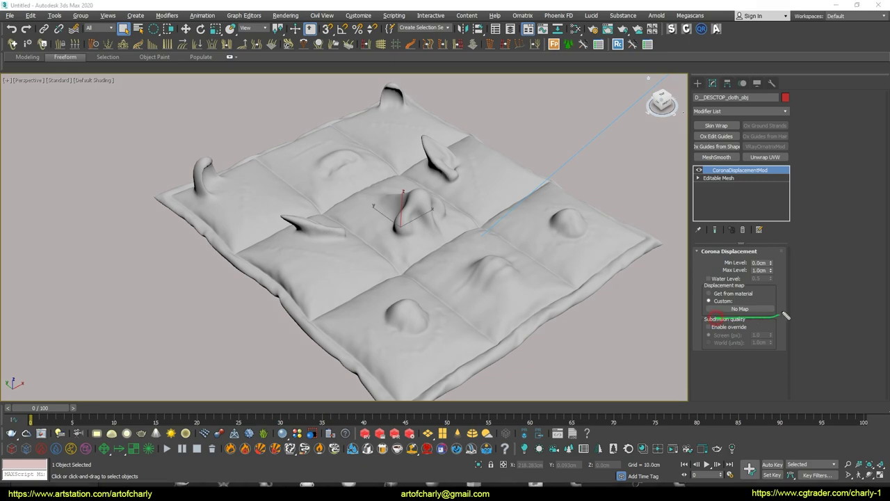
{"action": "left_click", "coordinate": [746, 310]}
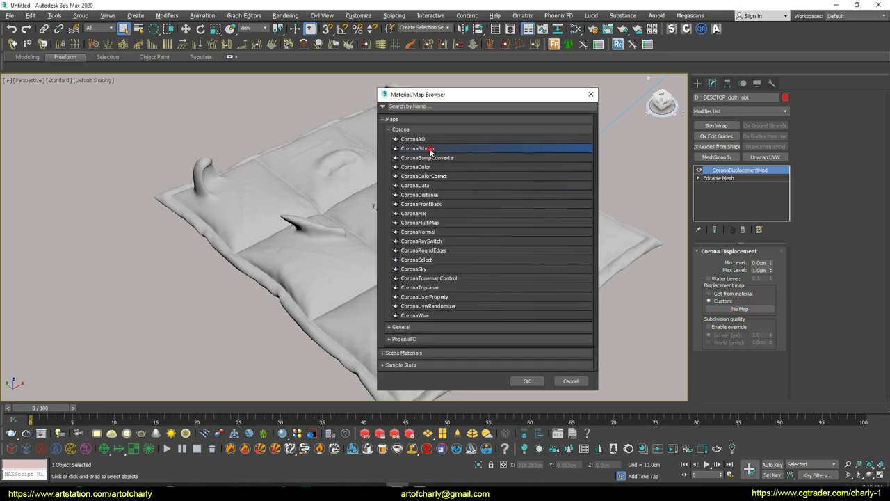
{"action": "double_click", "coordinate": [427, 148]}
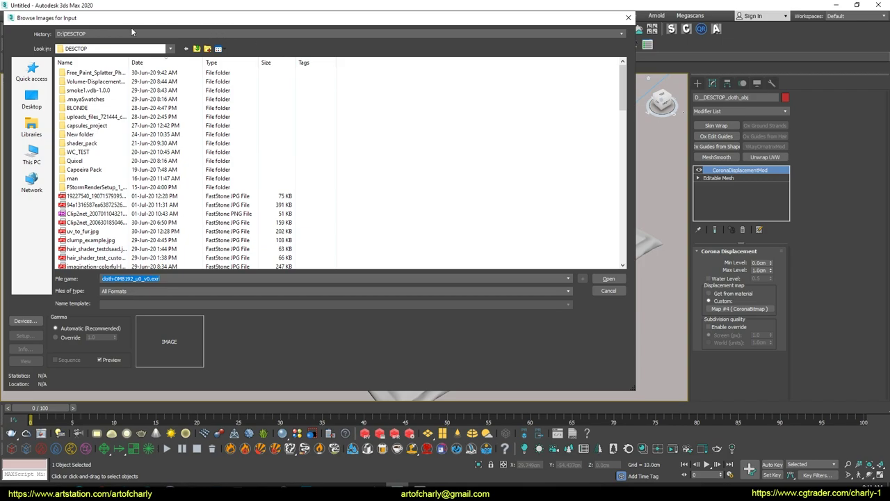
{"action": "left_click_drag", "start_coordinate": [132, 18], "coordinate": [196, 28]}
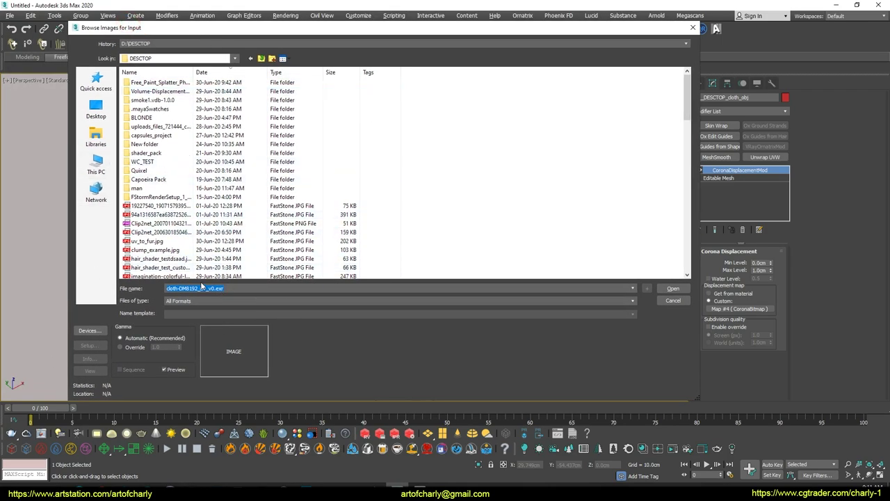
{"action": "left_click", "coordinate": [669, 289]}
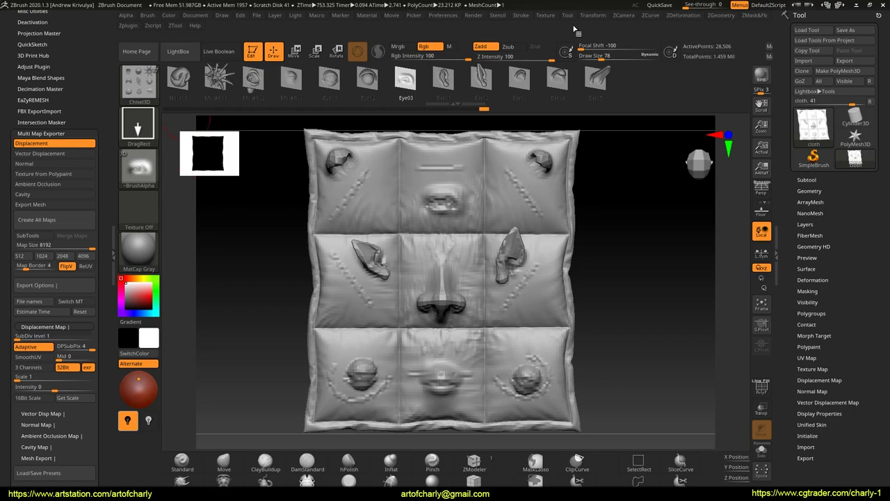
Step: Collapse the left tray and dock the Multi Map Exporter options beside the canvas
{"action": "scroll", "coordinate": [88, 160], "scroll_direction": "up", "scroll_amount": 1}
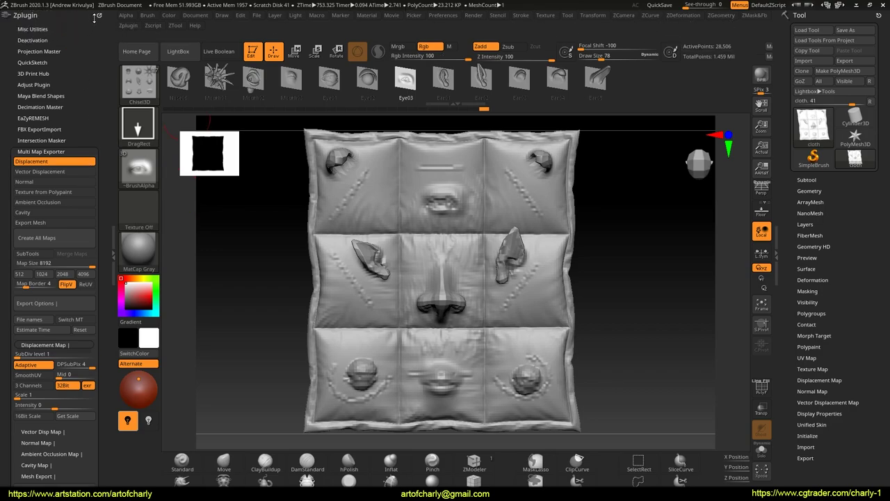
{"action": "left_click", "coordinate": [100, 16]}
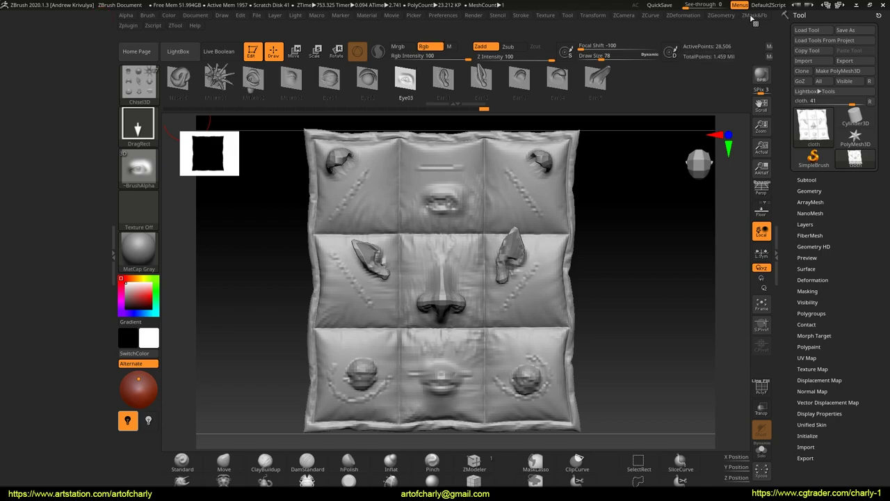
{"action": "left_click", "coordinate": [115, 160]}
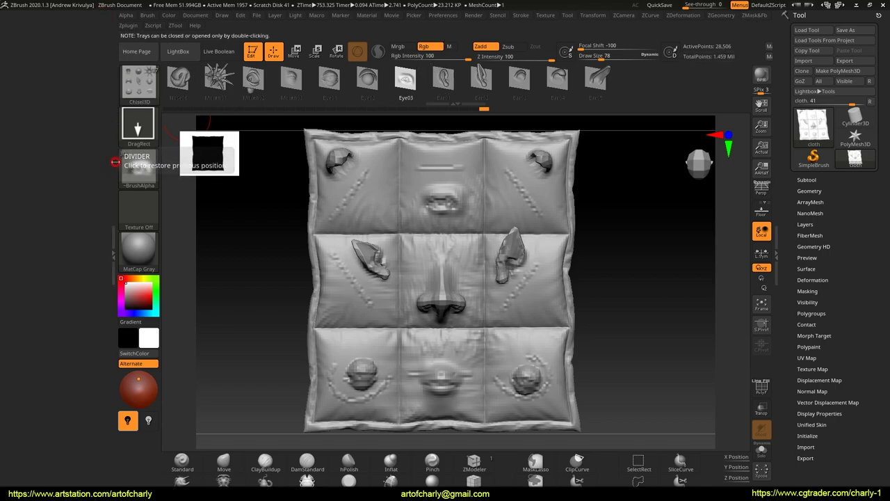
{"action": "double_click", "coordinate": [115, 251]}
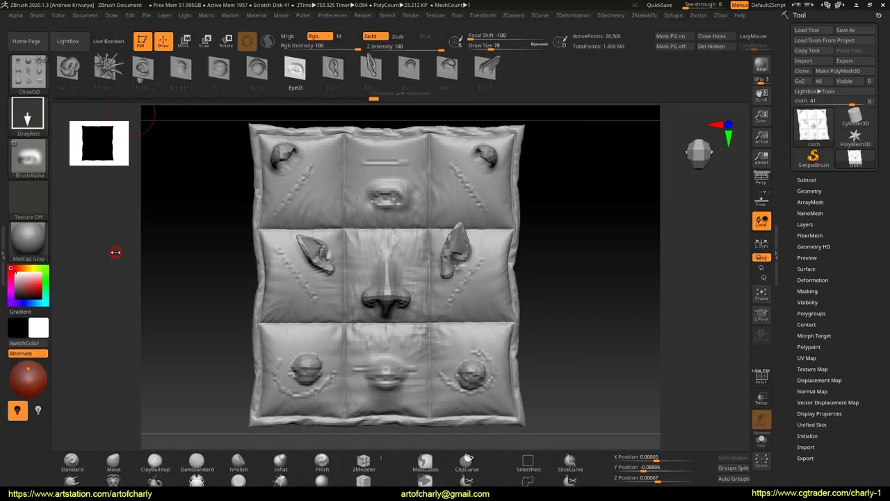
{"action": "left_click", "coordinate": [673, 15]}
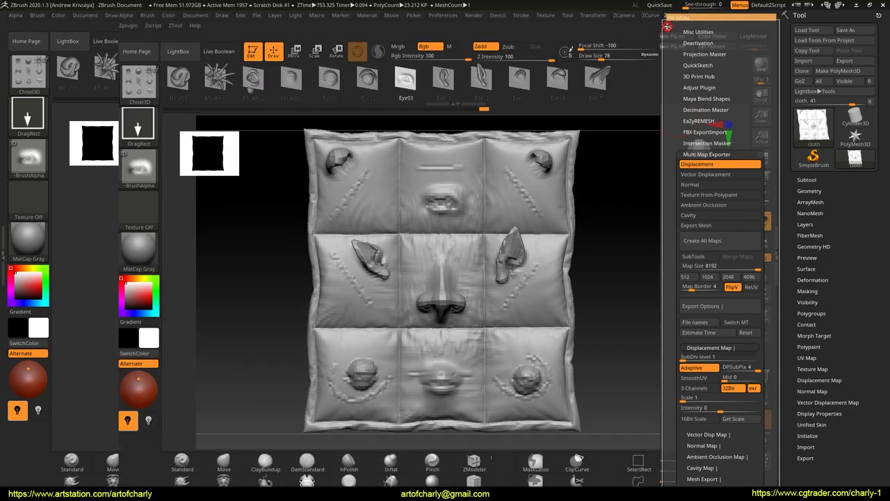
{"action": "left_click_drag", "start_coordinate": [667, 27], "coordinate": [2, 89]}
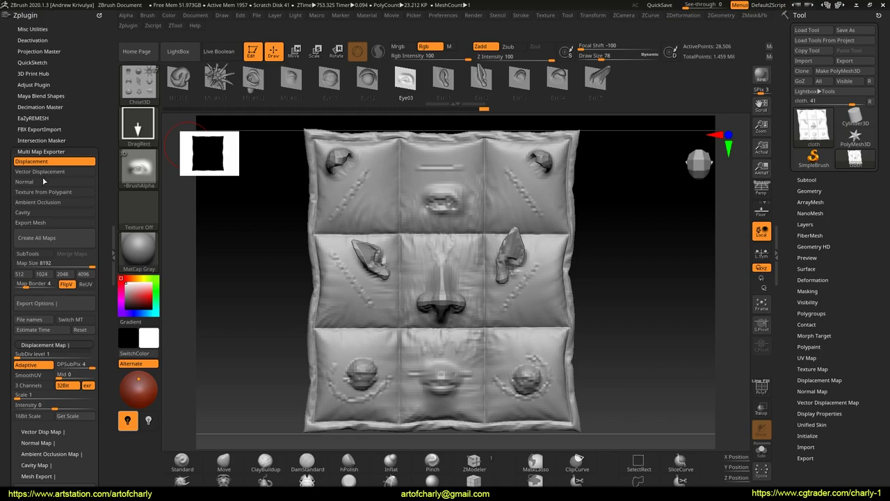
Step: Set Displacement export to 8192 map size, 32Bit, exr, and run Create All Maps
{"action": "left_click", "coordinate": [56, 151]}
{"action": "left_click", "coordinate": [56, 151]}
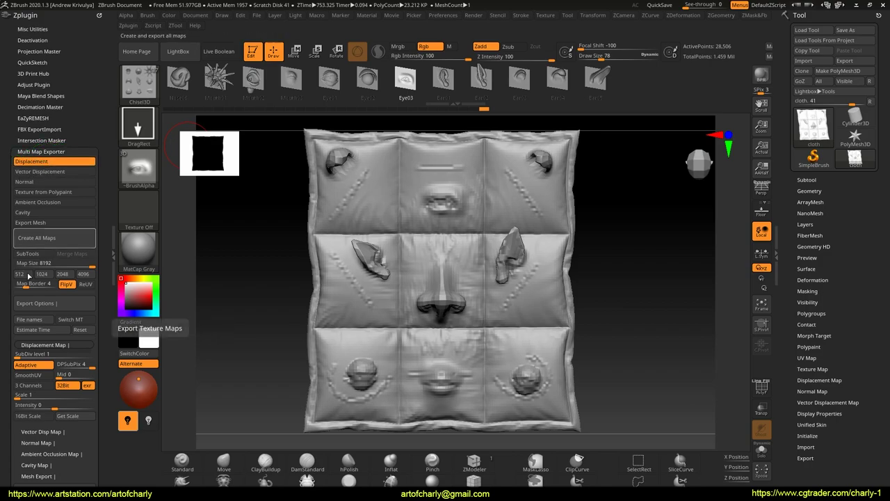
{"action": "left_click_drag", "start_coordinate": [9, 272], "coordinate": [13, 209]}
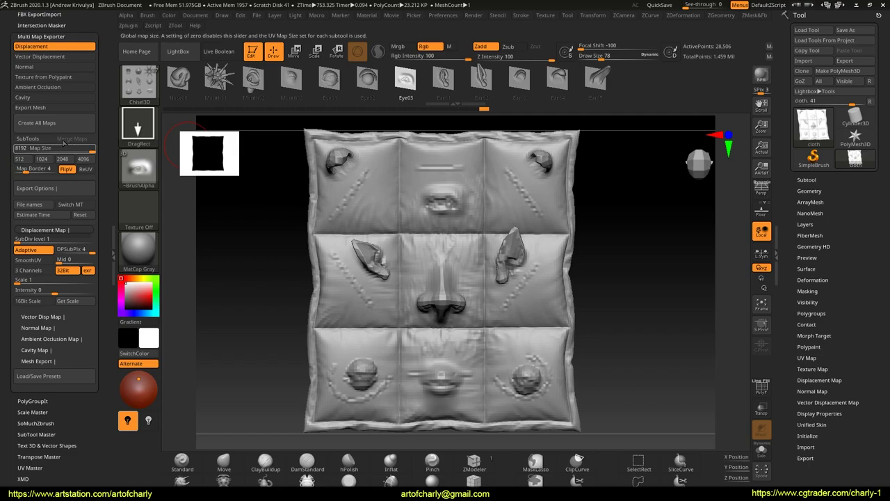
{"action": "left_click_drag", "start_coordinate": [4, 241], "coordinate": [3, 129]}
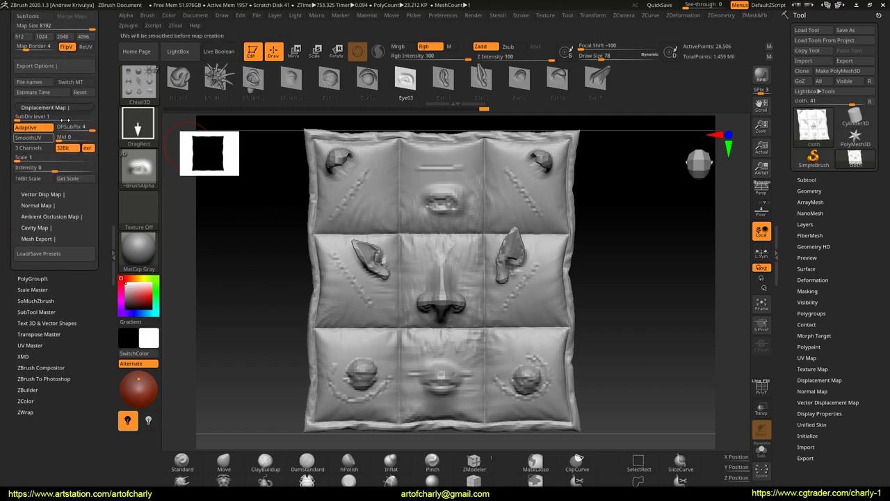
{"action": "left_click", "coordinate": [70, 108]}
{"action": "left_click", "coordinate": [70, 107]}
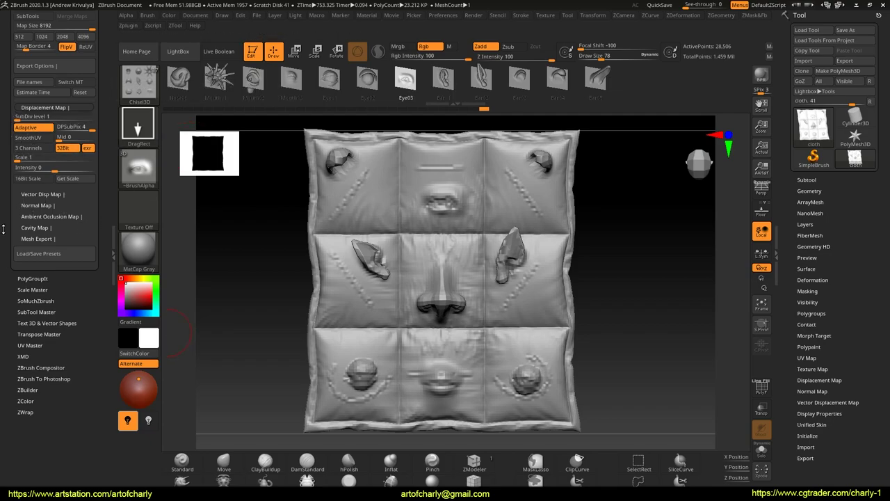
{"action": "left_click_drag", "start_coordinate": [4, 230], "coordinate": [4, 404]}
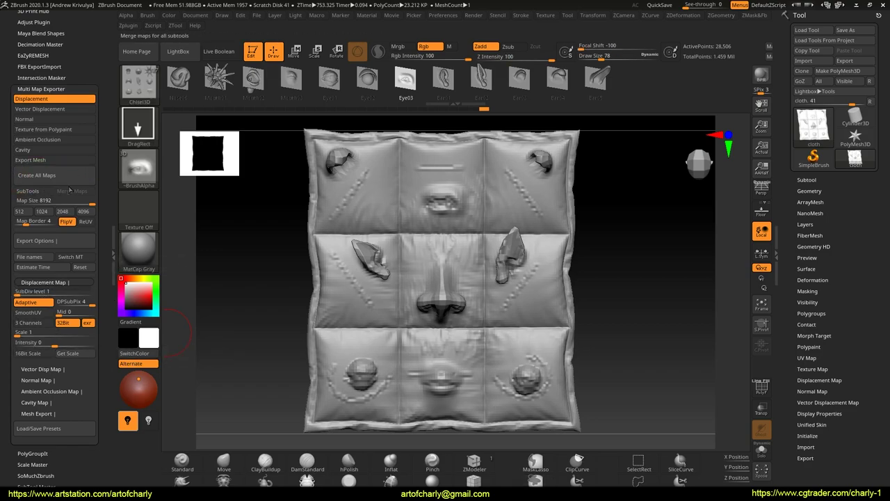
{"action": "left_click", "coordinate": [42, 176]}
{"action": "scroll", "coordinate": [417, 320], "scroll_direction": "down", "scroll_amount": 1}
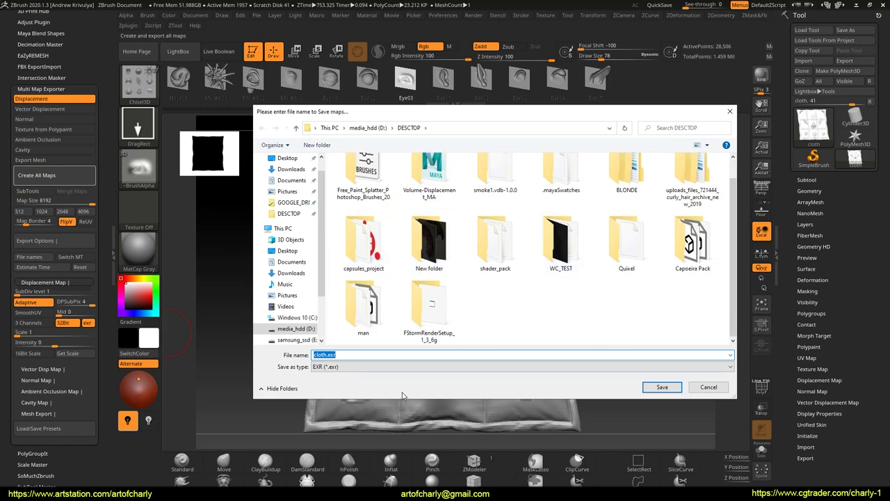
Step: Save the displacement map as cloth.exr in D:\DESCTOP
{"action": "left_click", "coordinate": [662, 387]}
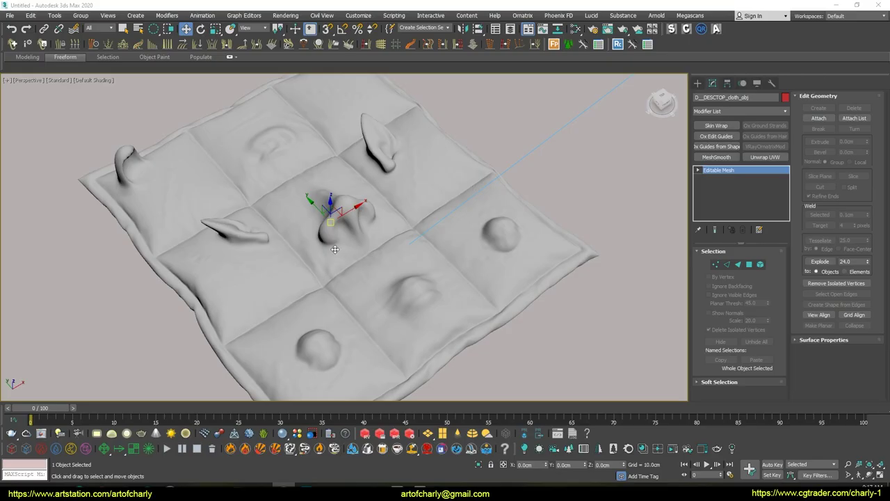
Step: Create a CoronaMtl in the Slate editor and assign it to the cloth
{"action": "key", "text": "m"}
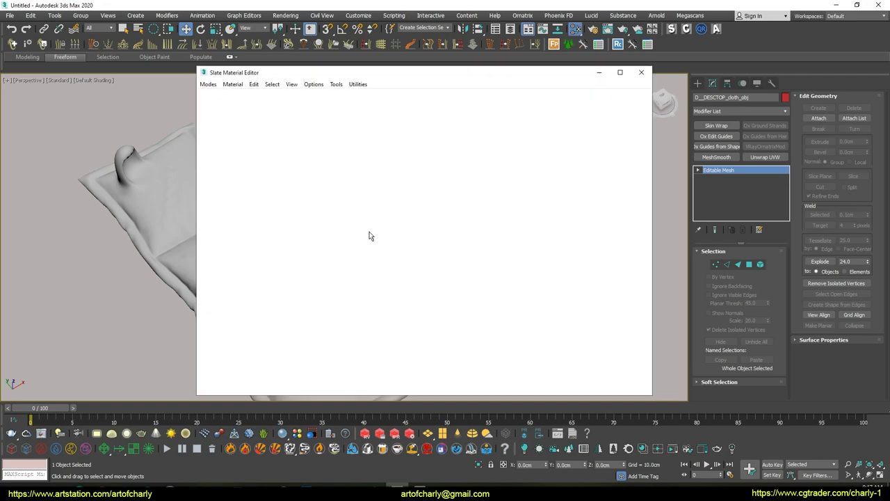
{"action": "right_click", "coordinate": [338, 191]}
{"action": "mouse_move", "coordinate": [383, 194]}
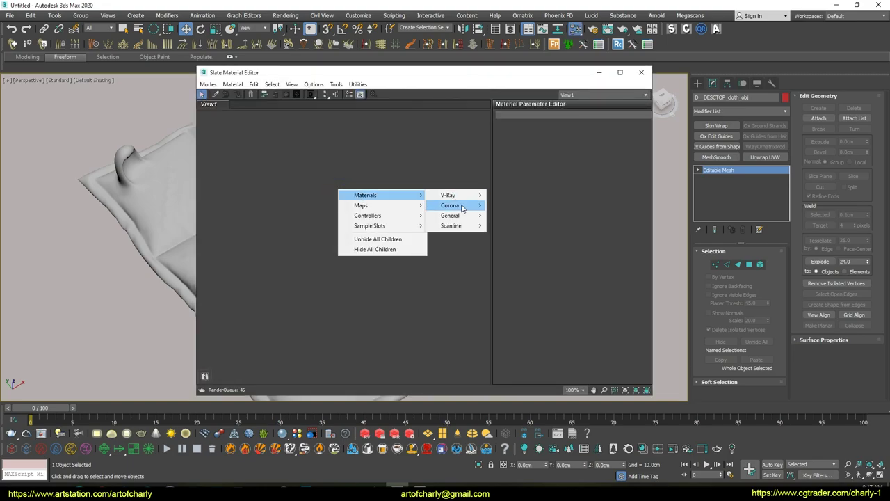
{"action": "mouse_move", "coordinate": [449, 205]}
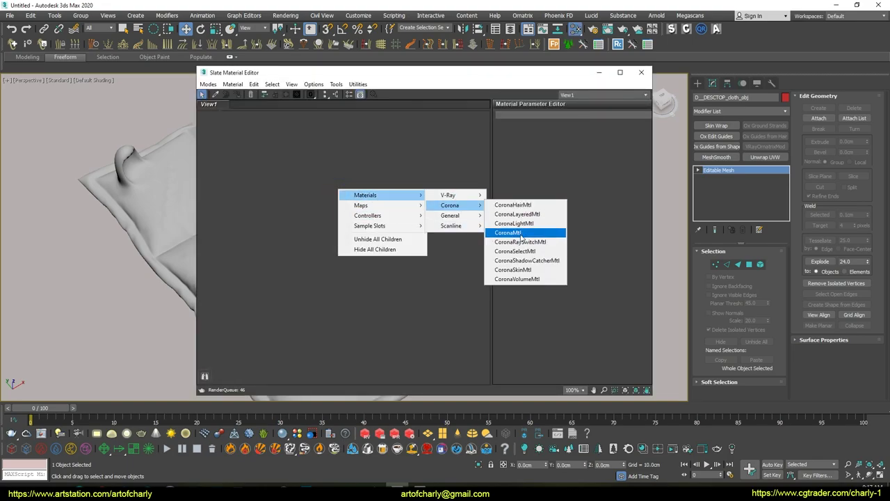
{"action": "left_click", "coordinate": [529, 237]}
{"action": "right_click", "coordinate": [344, 200]}
{"action": "left_click", "coordinate": [376, 198]}
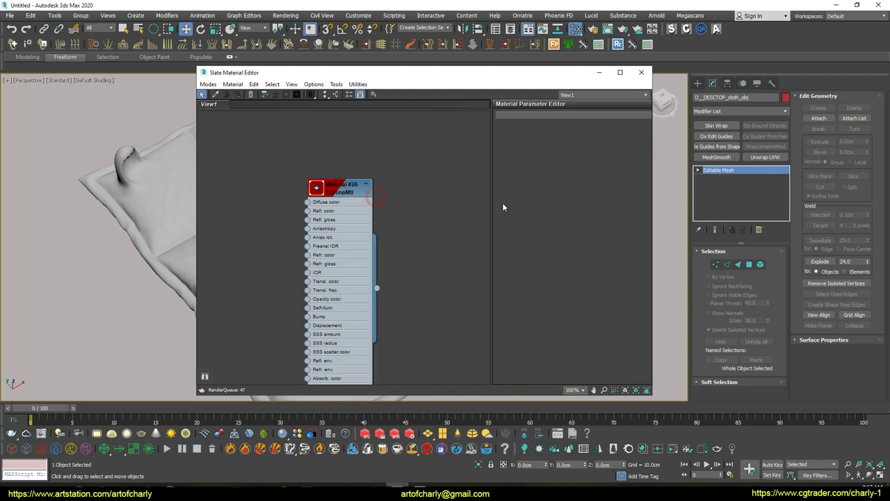
{"action": "left_click", "coordinate": [635, 72]}
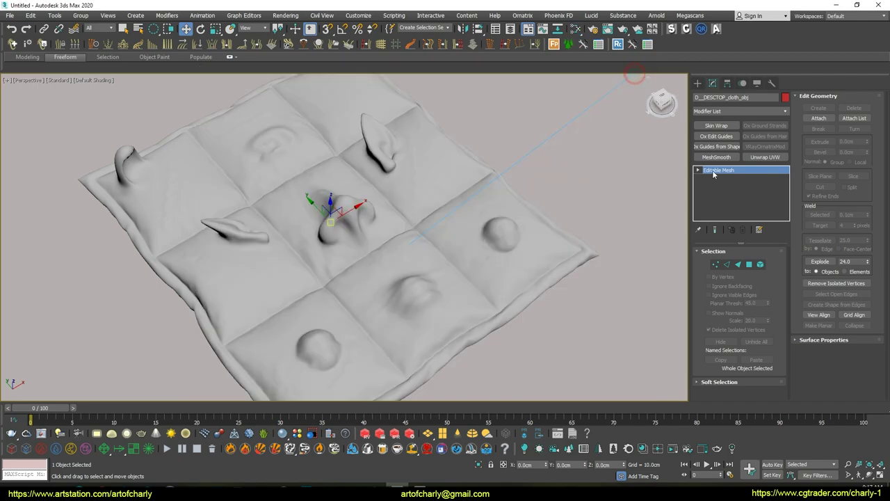
Step: Add a CoronaDisplacementMod with a CoronaBitmap as its custom map
{"action": "left_click", "coordinate": [785, 111]}
{"action": "left_click_drag", "start_coordinate": [784, 136], "coordinate": [784, 162]}
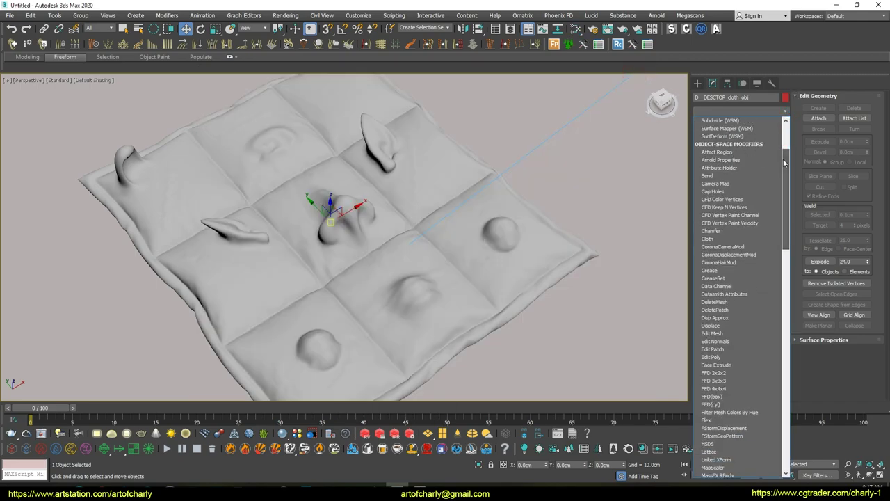
{"action": "left_click", "coordinate": [760, 254]}
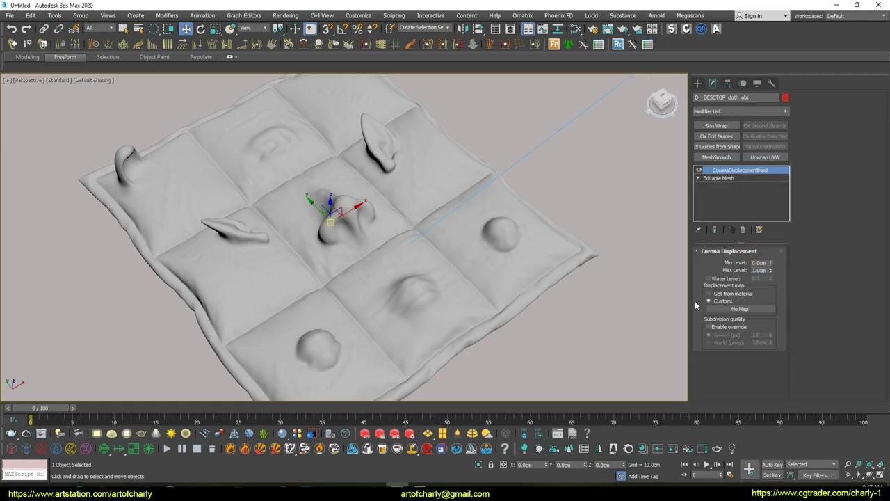
{"action": "left_click", "coordinate": [741, 308]}
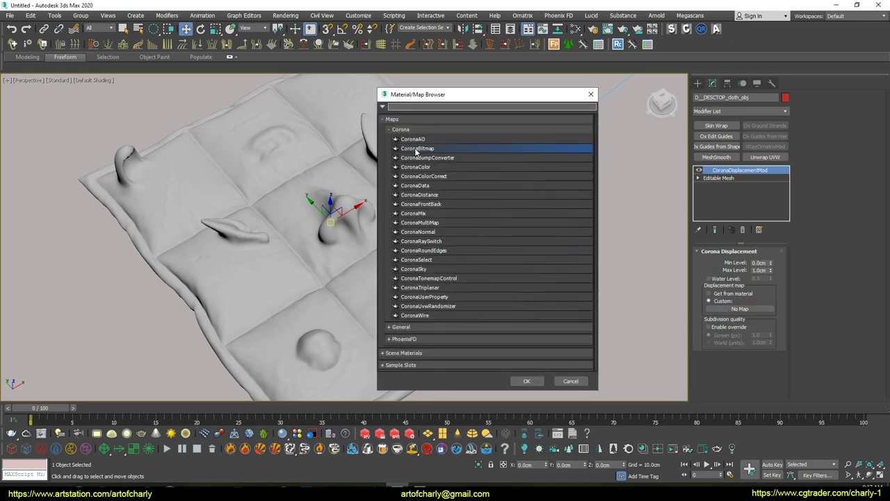
{"action": "double_click", "coordinate": [417, 149]}
{"action": "key", "text": "shift+q"}
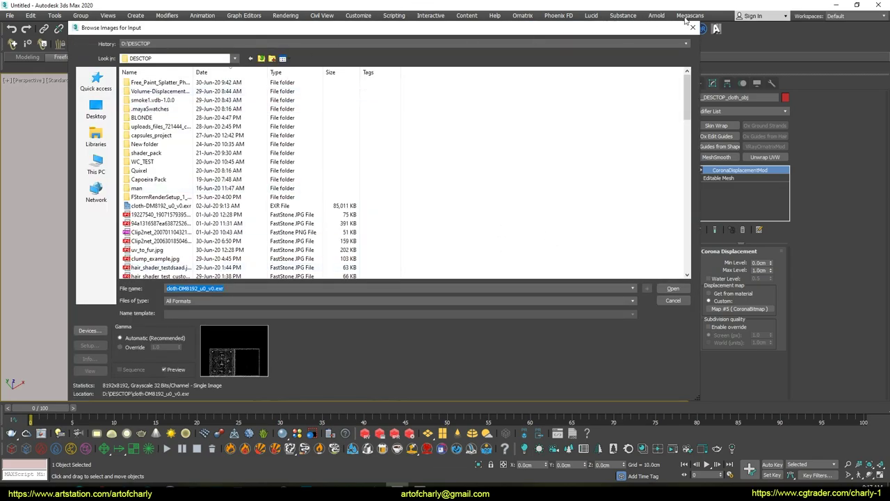
{"action": "left_click_drag", "start_coordinate": [622, 31], "coordinate": [624, 43]}
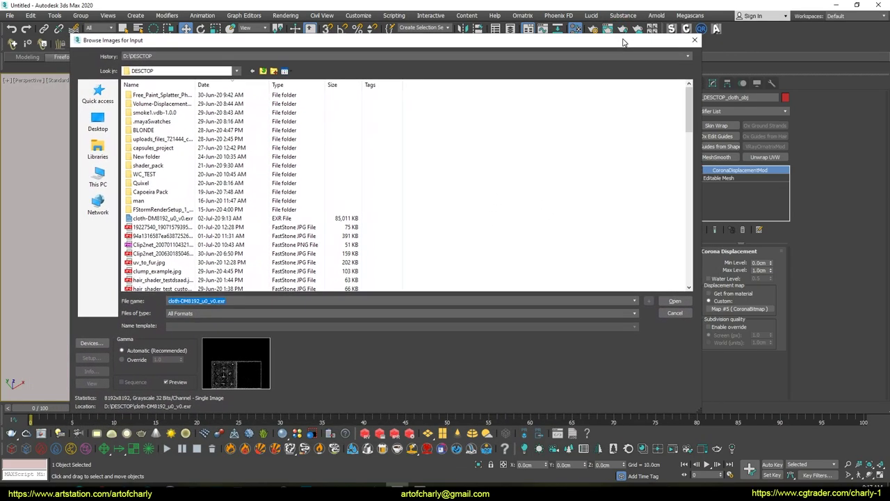
{"action": "key", "text": "Escape"}
Step: Load cloth-DM8192_u0_v0.exr into the CoronaBitmap with gamma override 1.0
{"action": "left_click_drag", "start_coordinate": [340, 194], "coordinate": [255, 176]}
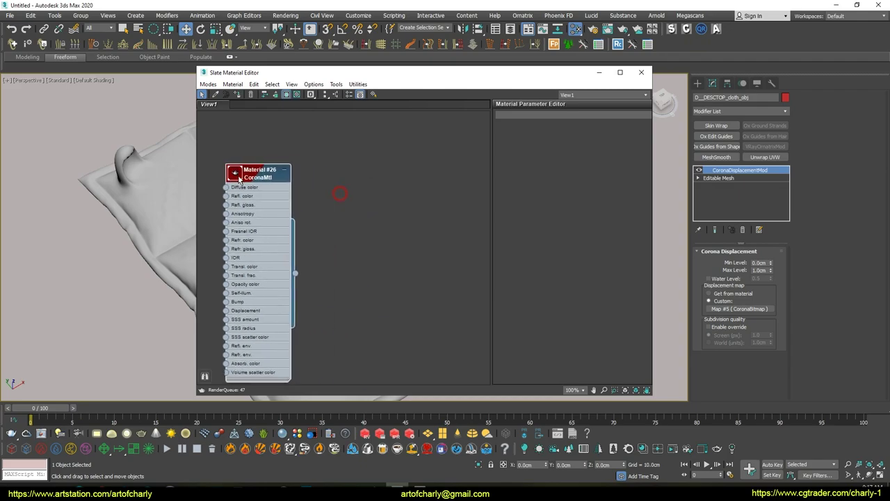
{"action": "left_click_drag", "start_coordinate": [739, 308], "coordinate": [391, 186]}
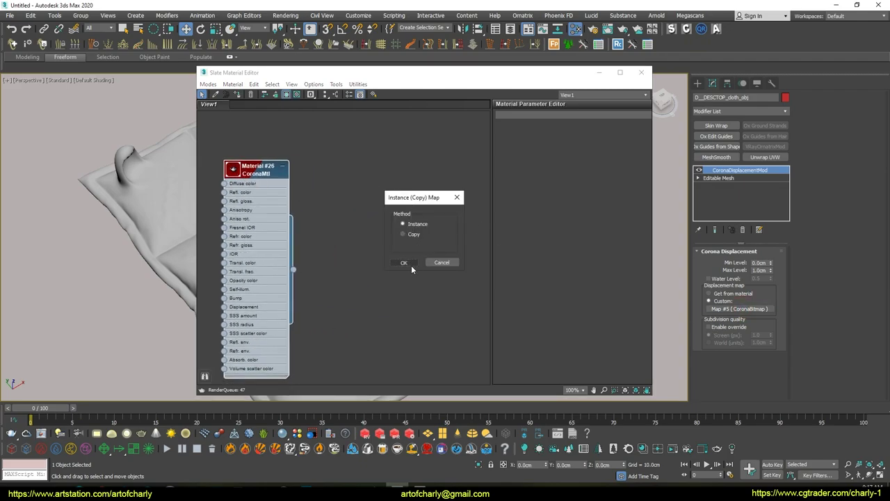
{"action": "left_click", "coordinate": [403, 262]}
{"action": "double_click", "coordinate": [373, 185]}
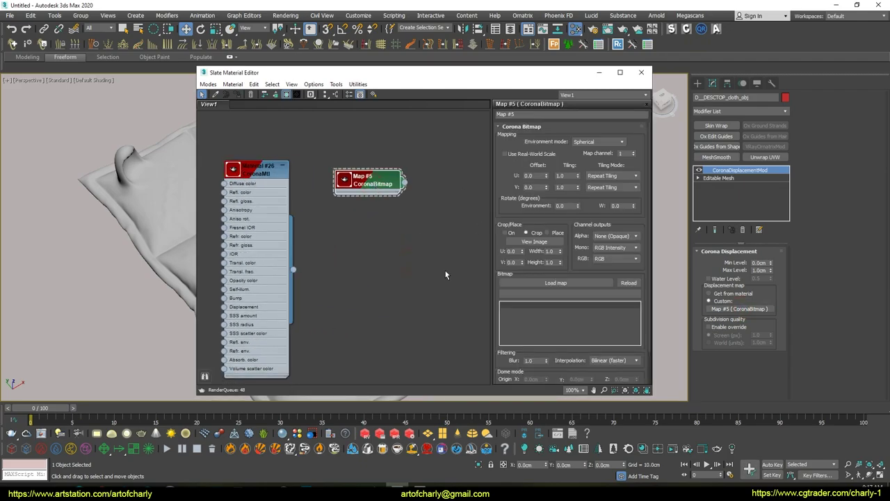
{"action": "left_click", "coordinate": [554, 288]}
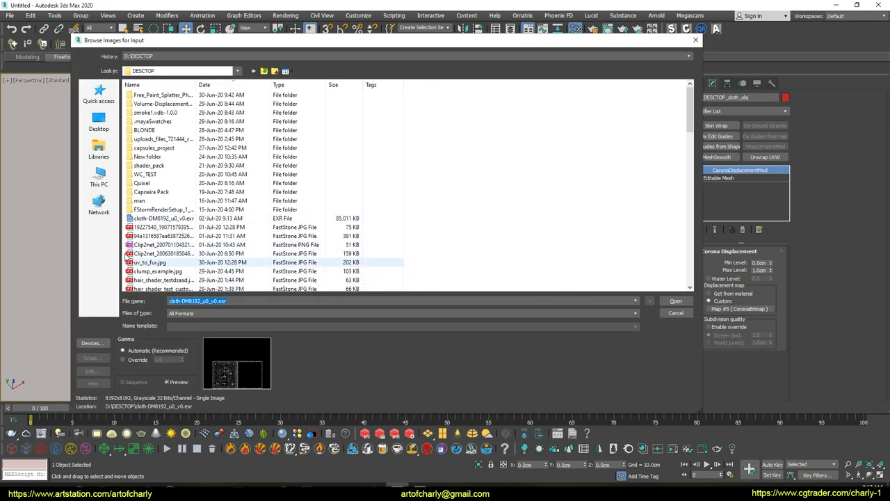
{"action": "left_click", "coordinate": [160, 218]}
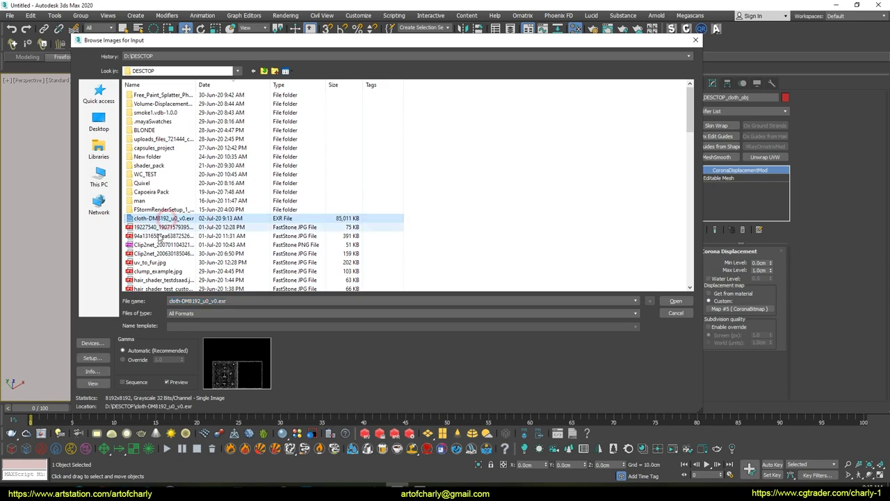
{"action": "left_click", "coordinate": [141, 361]}
{"action": "left_click", "coordinate": [674, 301]}
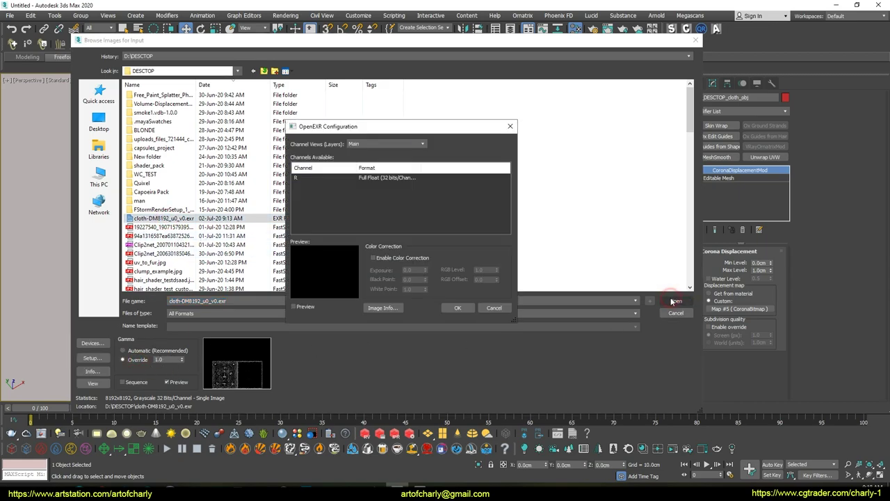
{"action": "left_click", "coordinate": [455, 308]}
{"action": "left_click", "coordinate": [646, 71]}
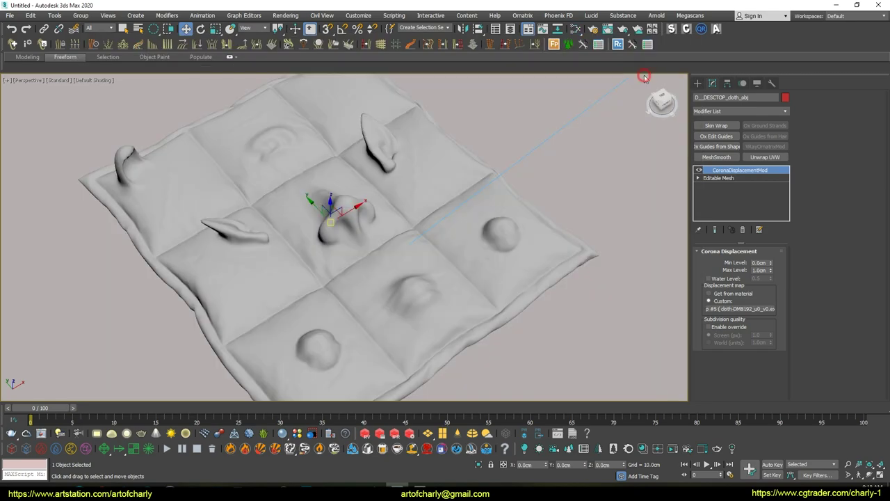
Step: Launch interactive Corona rendering and orbit the viewport closer to the displaced cloth
{"action": "left_click", "coordinate": [672, 449]}
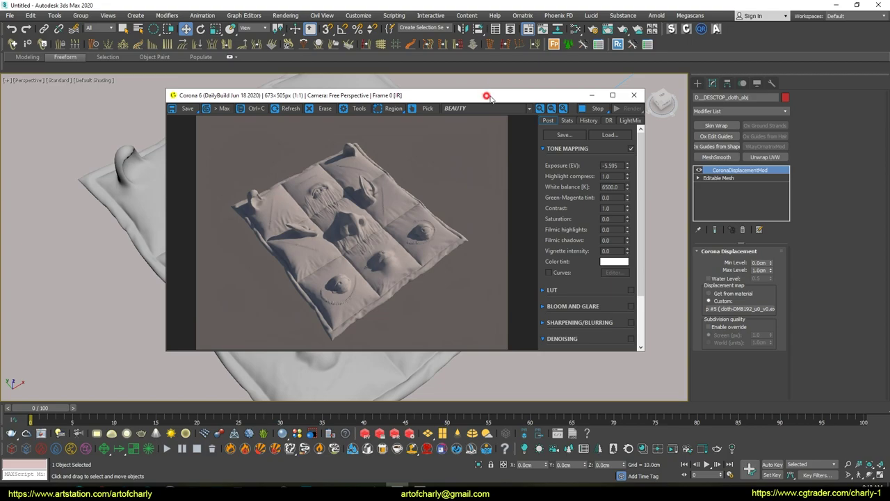
{"action": "left_click_drag", "start_coordinate": [486, 94], "coordinate": [723, 88]}
{"action": "middle_click_drag", "start_coordinate": [306, 262], "coordinate": [323, 242], "text": "alt"}
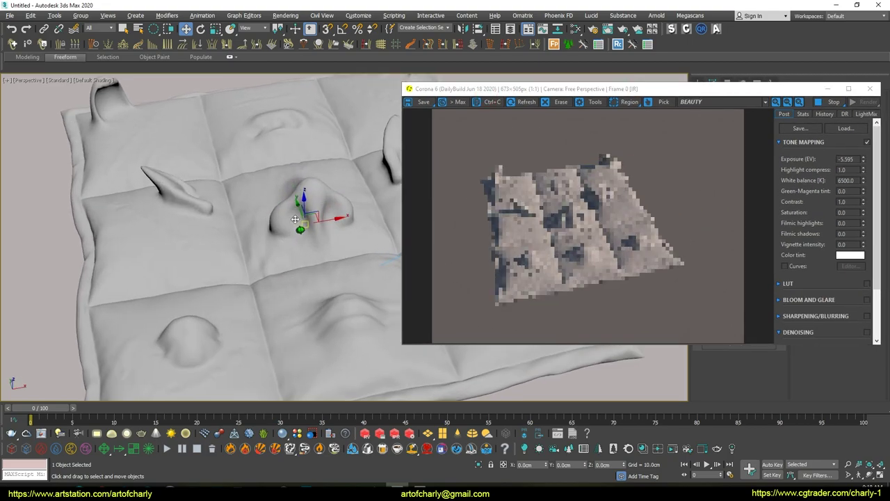
{"action": "scroll", "coordinate": [323, 242], "scroll_direction": "up", "scroll_amount": 3}
{"action": "scroll", "coordinate": [322, 242], "scroll_direction": "down", "scroll_amount": 3}
{"action": "scroll", "coordinate": [323, 242], "scroll_direction": "down", "scroll_amount": 3}
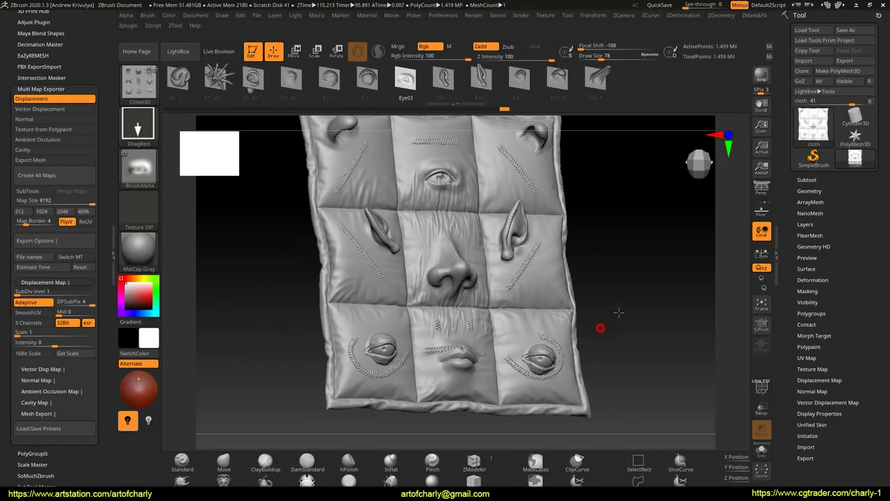
Step: Frame the cloth front-on, capture a 736×685 screenshot of it, and close ZBrush
{"action": "left_click_drag", "start_coordinate": [600, 315], "coordinate": [649, 334], "text": "shift"}
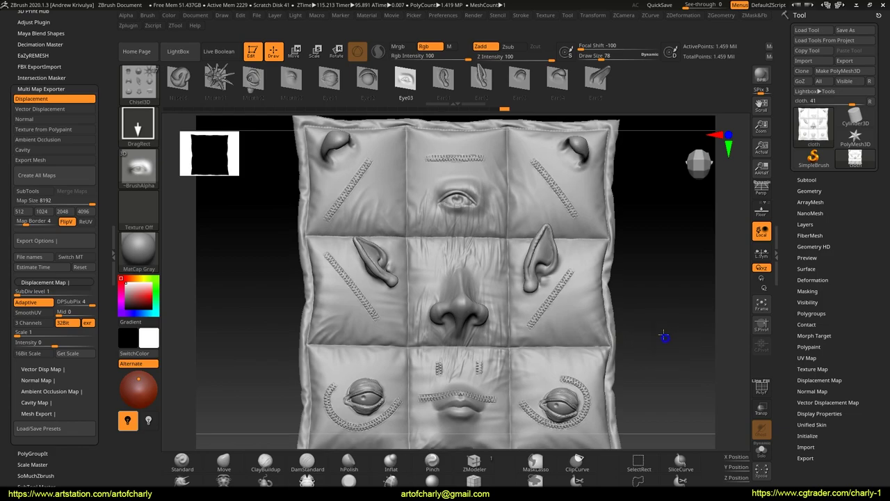
{"action": "key", "text": "f"}
{"action": "key", "text": "Print"}
{"action": "mouse_move", "coordinate": [303, 136]}
{"action": "left_mouse_down"}
{"action": "mouse_move", "coordinate": [547, 345]}
{"action": "mouse_move", "coordinate": [643, 452]}
{"action": "left_mouse_up"}
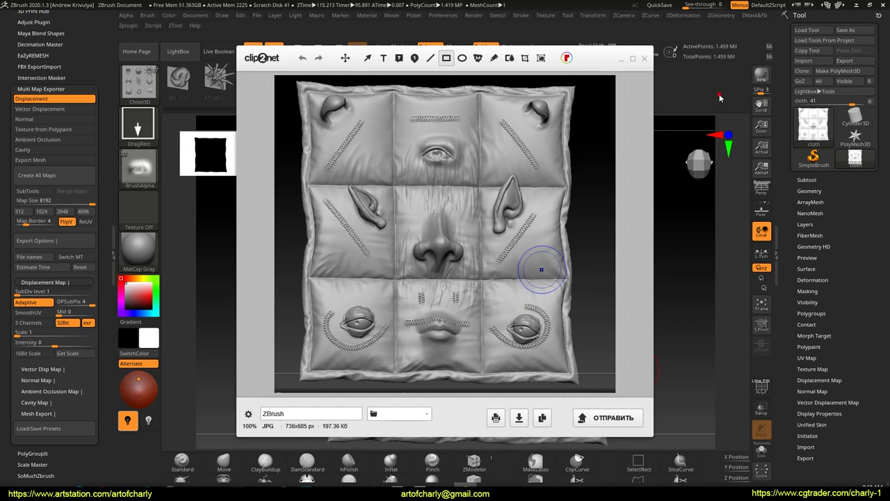
{"action": "key", "text": "Escape"}
{"action": "left_click", "coordinate": [883, 5]}
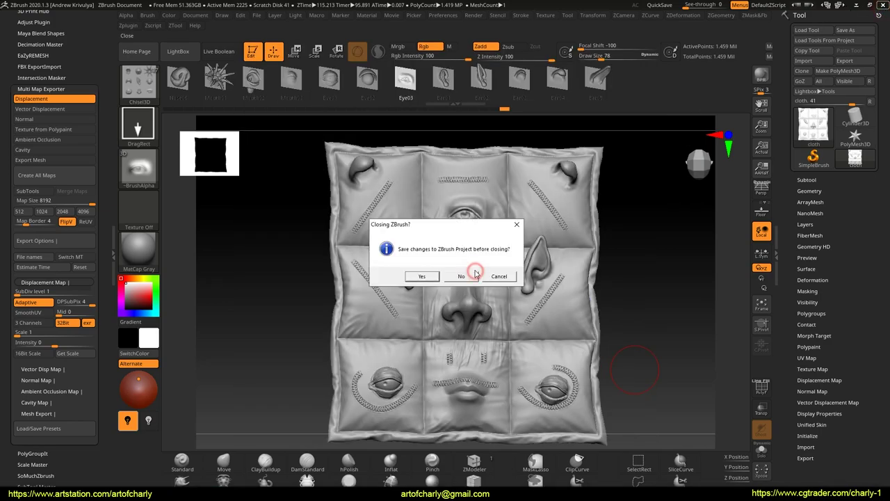
{"action": "left_click", "coordinate": [472, 277]}
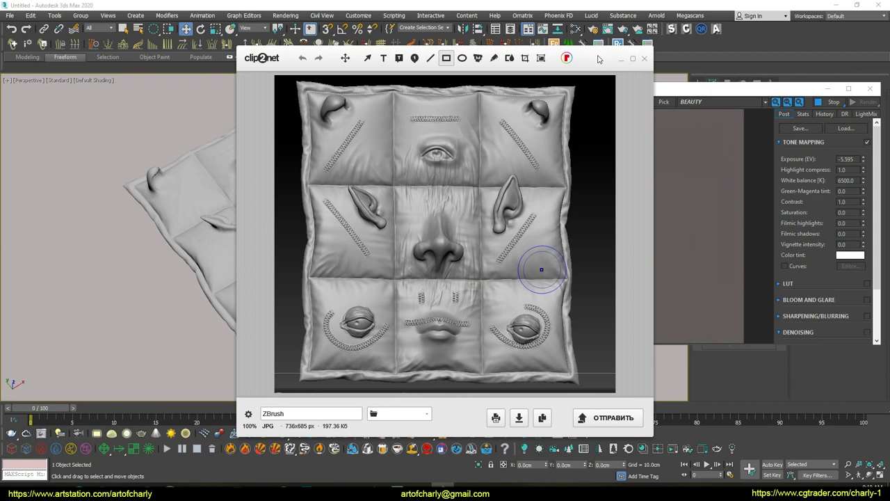
Step: Close the clip2net screenshot window covering the render
{"action": "left_click_drag", "start_coordinate": [599, 57], "coordinate": [641, 68]}
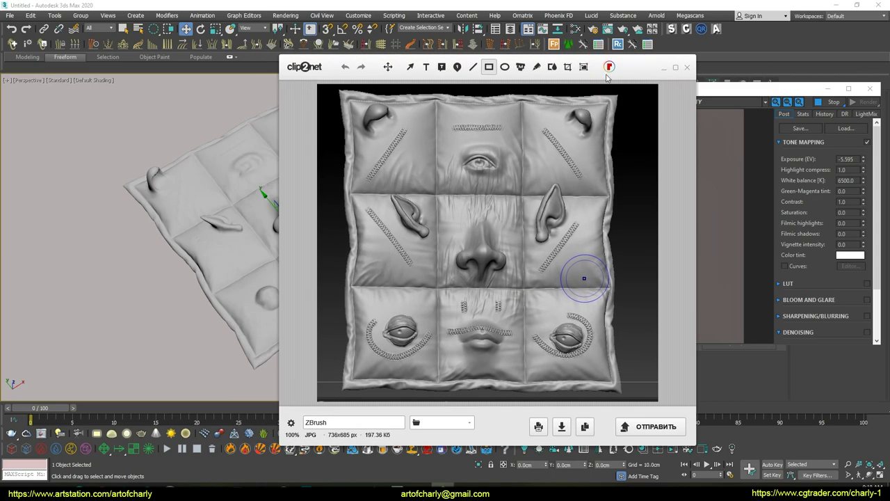
{"action": "left_click_drag", "start_coordinate": [637, 75], "coordinate": [646, 324]}
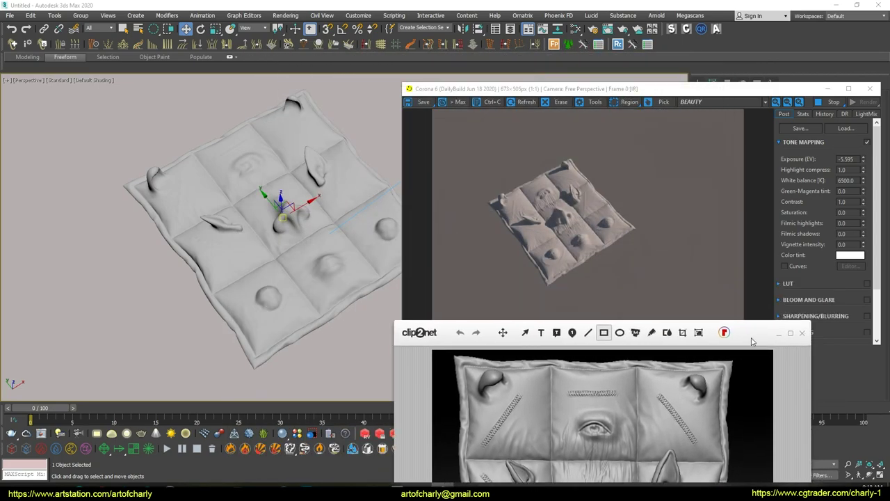
{"action": "left_click", "coordinate": [640, 320]}
{"action": "left_click", "coordinate": [814, 88]}
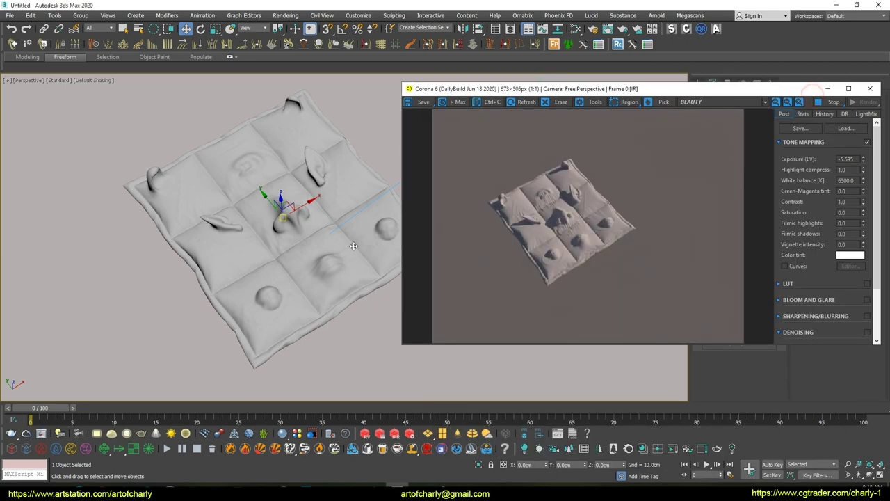
Step: Orbit to a top-down view of the cloth and open the Slate Material Editor
{"action": "scroll", "coordinate": [361, 249], "scroll_direction": "up", "scroll_amount": 2}
{"action": "middle_click_drag", "start_coordinate": [361, 248], "coordinate": [318, 221], "text": "alt"}
{"action": "scroll", "coordinate": [310, 240], "scroll_direction": "up", "scroll_amount": 3}
{"action": "scroll", "coordinate": [304, 236], "scroll_direction": "up", "scroll_amount": 2}
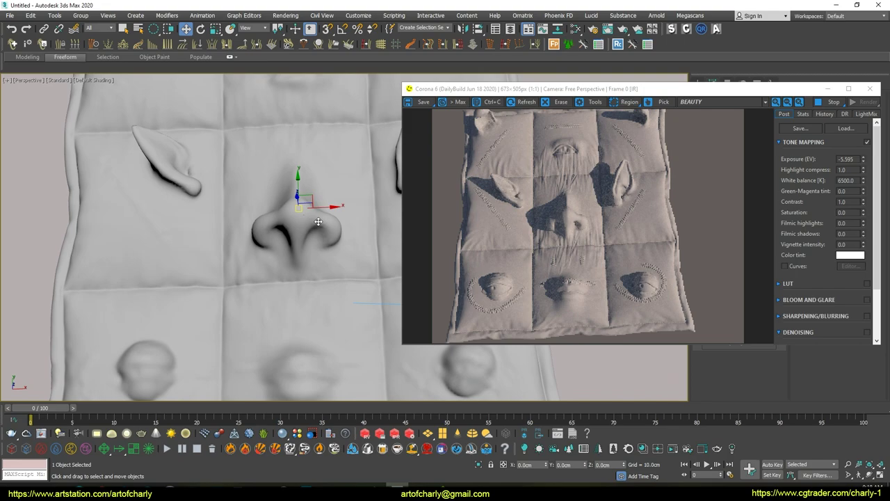
{"action": "key", "text": "m"}
{"action": "left_click_drag", "start_coordinate": [559, 76], "coordinate": [393, 78]}
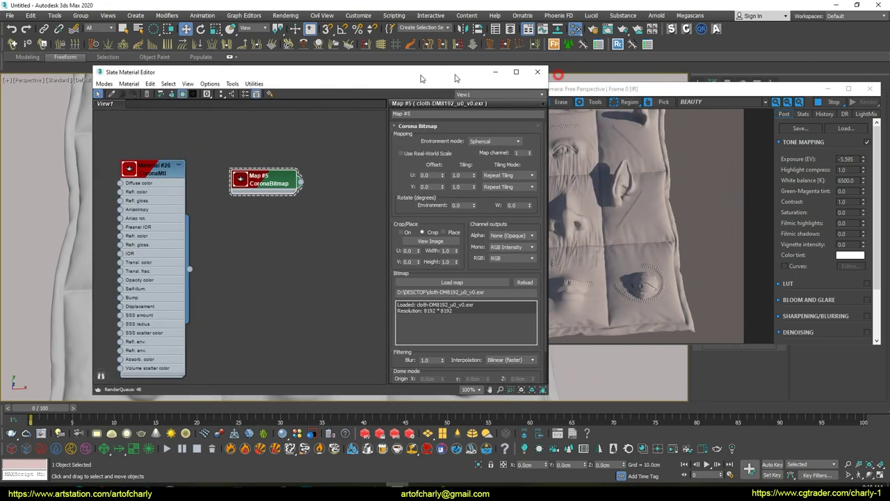
Step: Raise Material #26's reflection level to 1.0 and set glossiness to 0.57, then close the editor
{"action": "double_click", "coordinate": [91, 172]}
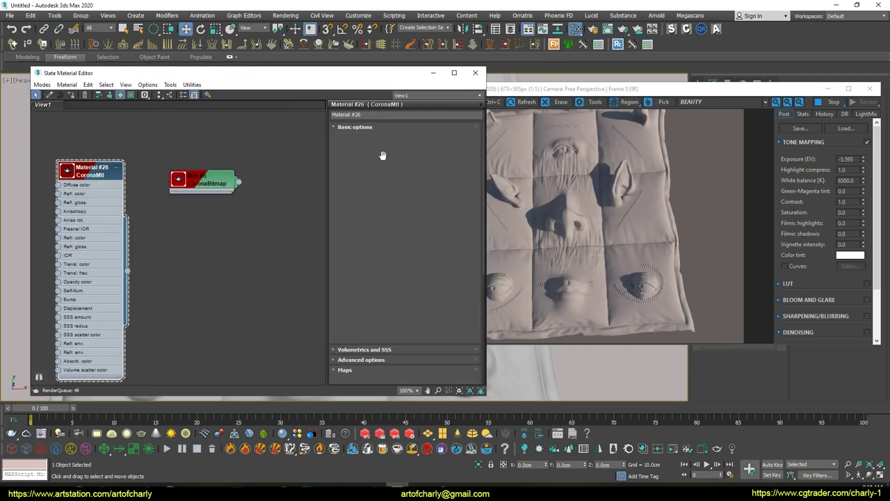
{"action": "left_click_drag", "start_coordinate": [388, 183], "coordinate": [388, 163]}
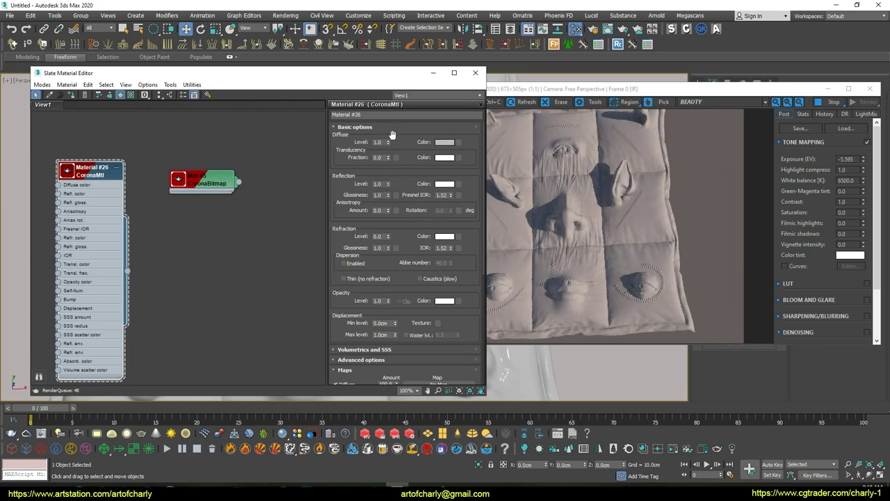
{"action": "left_click_drag", "start_coordinate": [403, 80], "coordinate": [373, 80]}
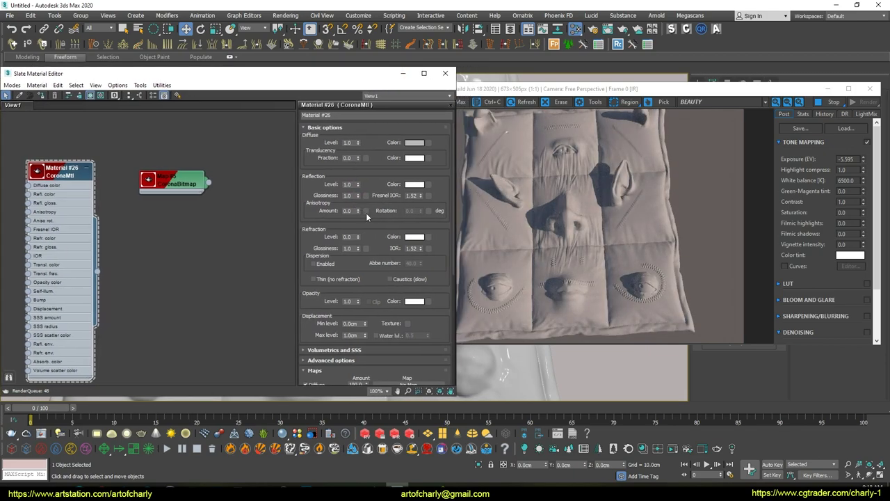
{"action": "left_click_drag", "start_coordinate": [358, 197], "coordinate": [360, 210]}
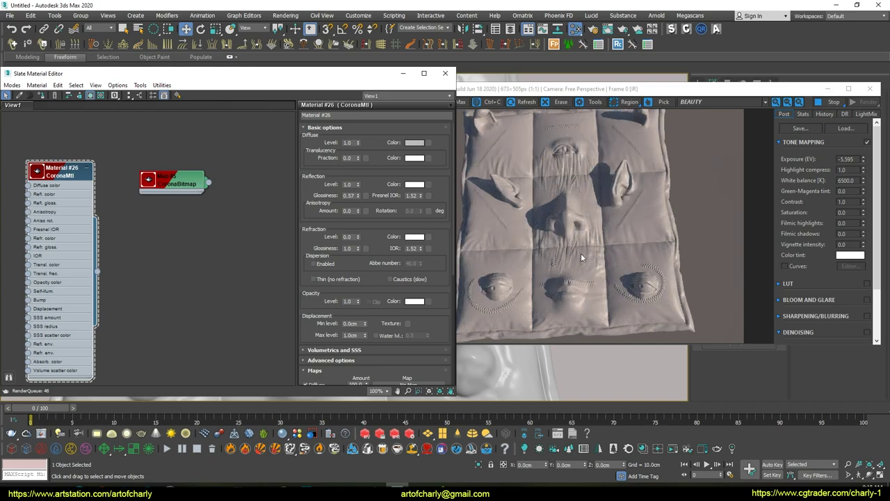
{"action": "left_click", "coordinate": [445, 73]}
{"action": "middle_click_drag", "start_coordinate": [314, 243], "coordinate": [315, 227]}
{"action": "scroll", "coordinate": [314, 226], "scroll_direction": "up", "scroll_amount": 3}
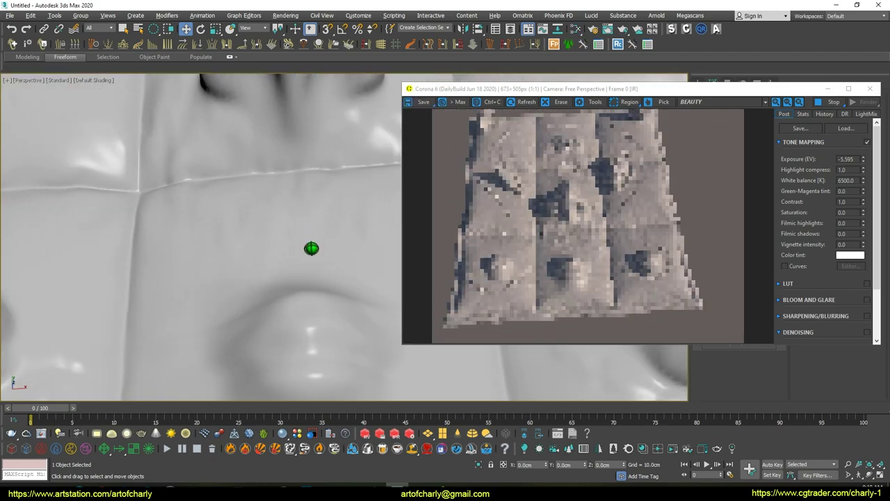
Step: Set Corona's displacement screen size to 1.0 px in Render Setup's Performance tab
{"action": "scroll", "coordinate": [312, 248], "scroll_direction": "up", "scroll_amount": 3}
{"action": "scroll", "coordinate": [306, 209], "scroll_direction": "up", "scroll_amount": 2}
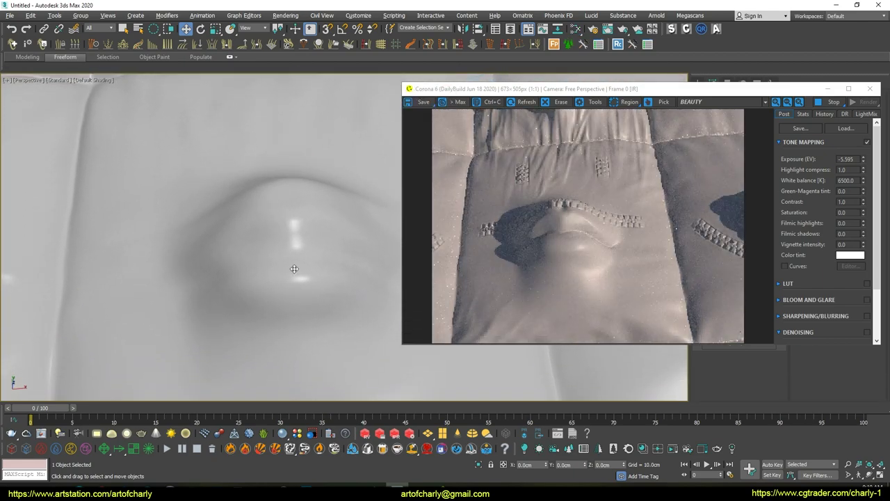
{"action": "mouse_move", "coordinate": [257, 254]}
{"action": "middle_mouse_down", "text": "alt"}
{"action": "mouse_move", "coordinate": [169, 223]}
{"action": "mouse_move", "coordinate": [246, 188]}
{"action": "mouse_move", "coordinate": [314, 201]}
{"action": "middle_mouse_up", "text": "alt"}
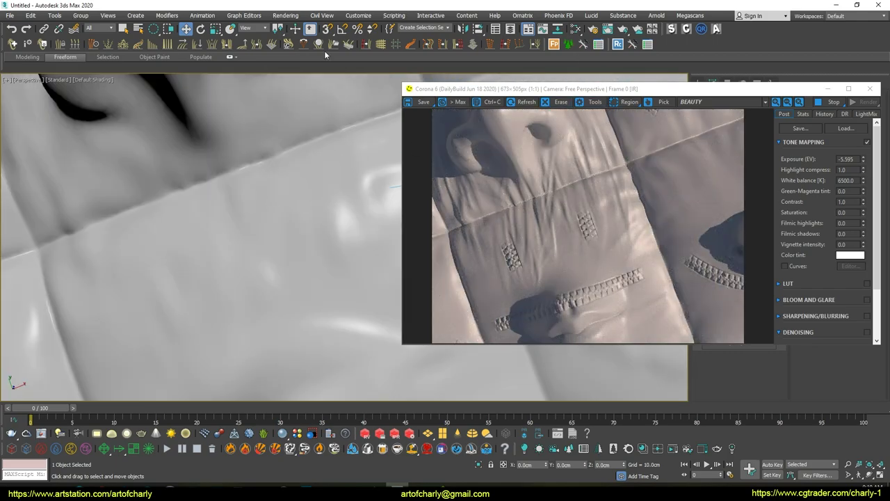
{"action": "left_click", "coordinate": [285, 15]}
{"action": "left_click", "coordinate": [315, 64]}
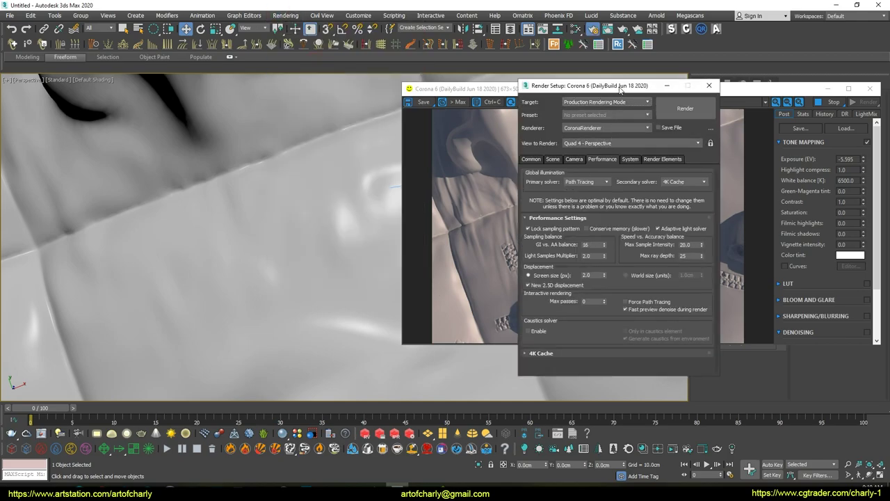
{"action": "left_click_drag", "start_coordinate": [619, 91], "coordinate": [713, 111]}
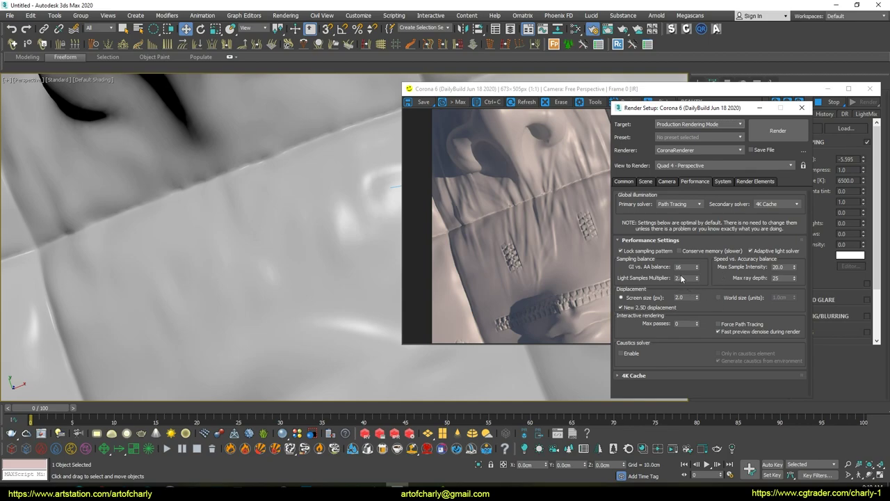
{"action": "left_click", "coordinate": [701, 183]}
{"action": "double_click", "coordinate": [685, 298]}
{"action": "type", "text": "1"}
{"action": "key", "text": "Return"}
Step: Orbit around the quilt's folds to inspect the finer detail and move the render windows aside
{"action": "scroll", "coordinate": [294, 296], "scroll_direction": "down", "scroll_amount": 3}
{"action": "middle_click_drag", "start_coordinate": [294, 249], "coordinate": [334, 328], "text": "alt"}
{"action": "scroll", "coordinate": [282, 283], "scroll_direction": "up", "scroll_amount": 3}
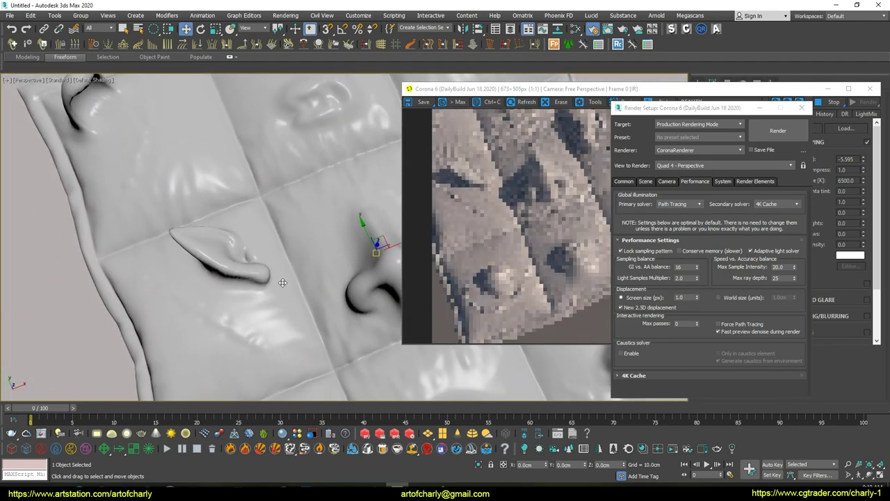
{"action": "scroll", "coordinate": [265, 244], "scroll_direction": "down", "scroll_amount": 2}
{"action": "middle_click_drag", "start_coordinate": [244, 213], "coordinate": [232, 197], "text": "alt"}
{"action": "scroll", "coordinate": [237, 201], "scroll_direction": "up", "scroll_amount": 3}
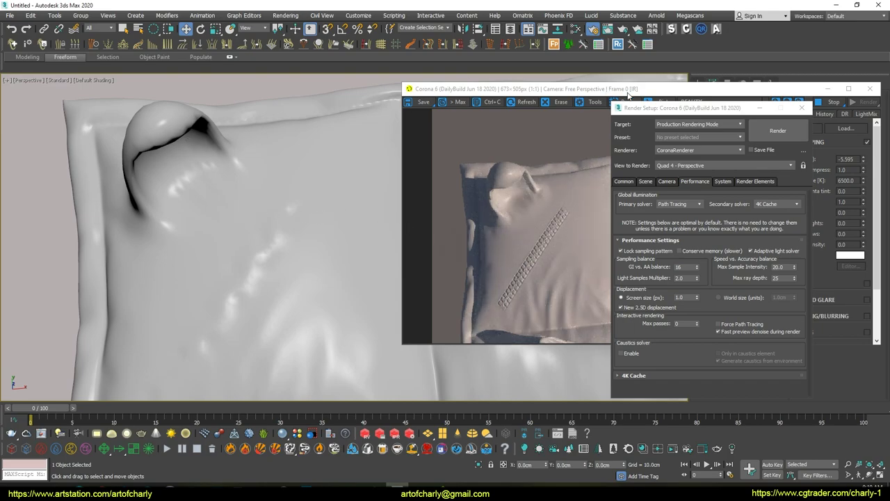
{"action": "left_click_drag", "start_coordinate": [691, 117], "coordinate": [240, 159]}
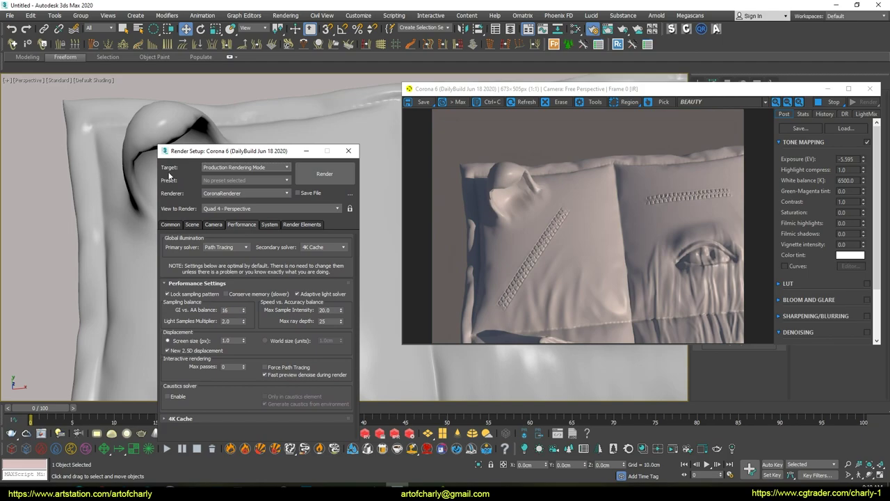
{"action": "left_click_drag", "start_coordinate": [452, 88], "coordinate": [207, 89]}
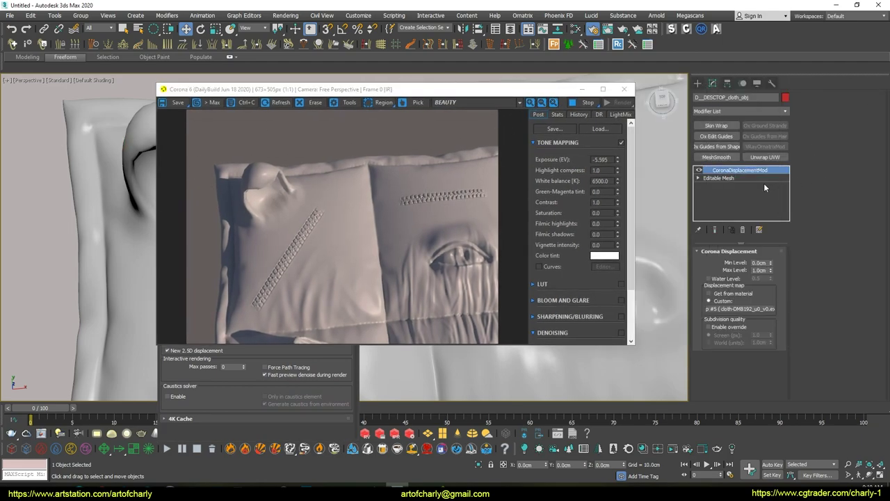
Step: Add MeshSmooth above Editable Mesh and toggle its visibility off and on to compare
{"action": "left_click", "coordinate": [727, 178]}
{"action": "left_click", "coordinate": [716, 157]}
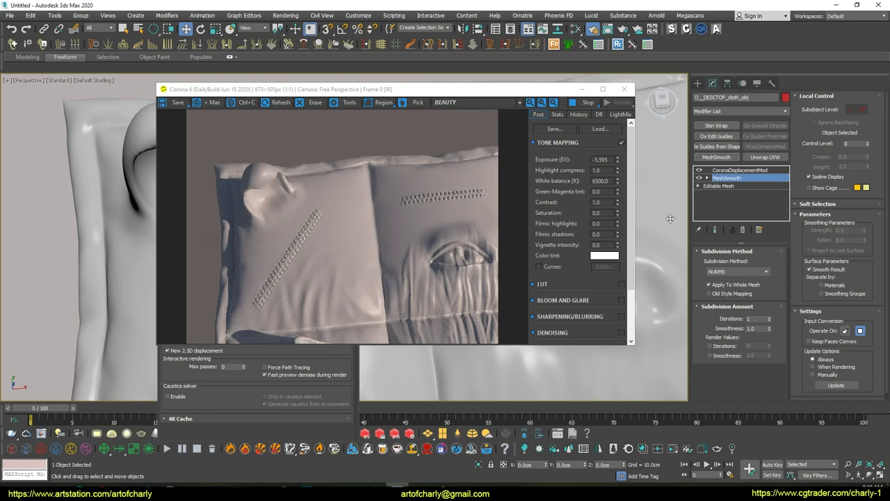
{"action": "left_click", "coordinate": [698, 178]}
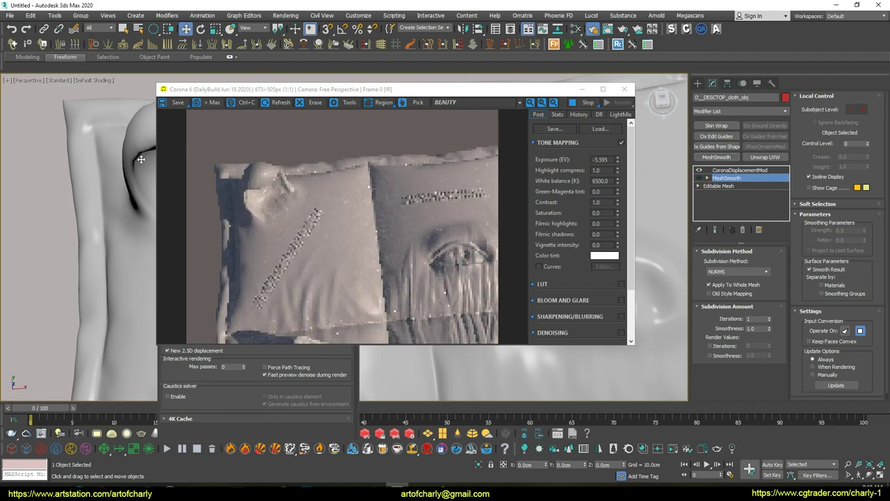
{"action": "left_click", "coordinate": [699, 178]}
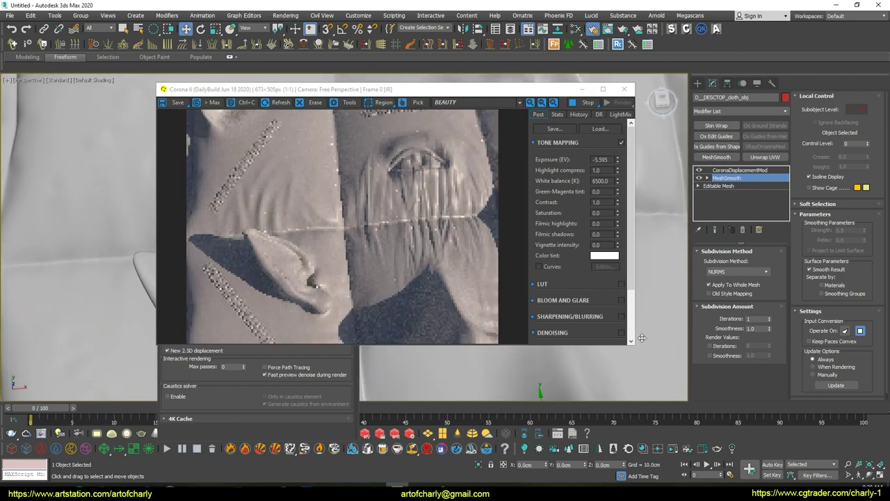
{"action": "key", "text": "alt+Tab"}
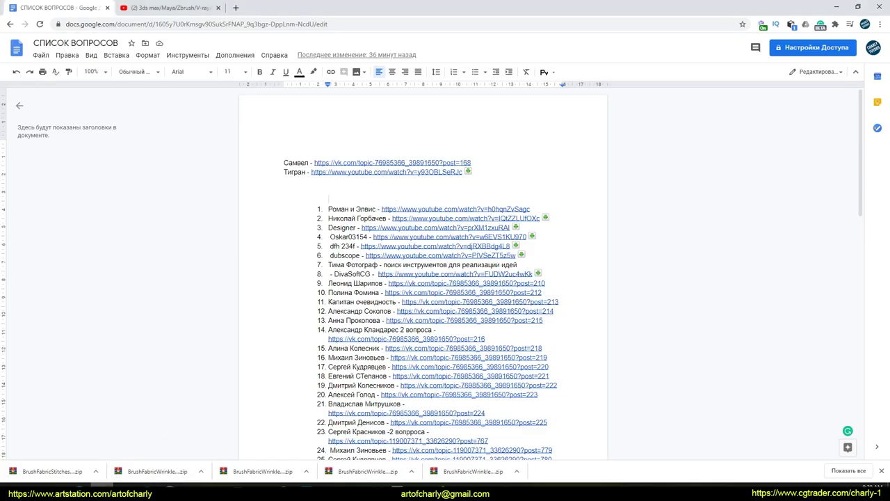
{"action": "key", "text": "alt+Tab"}
{"action": "middle_click_drag", "start_coordinate": [606, 385], "coordinate": [611, 362], "text": "alt"}
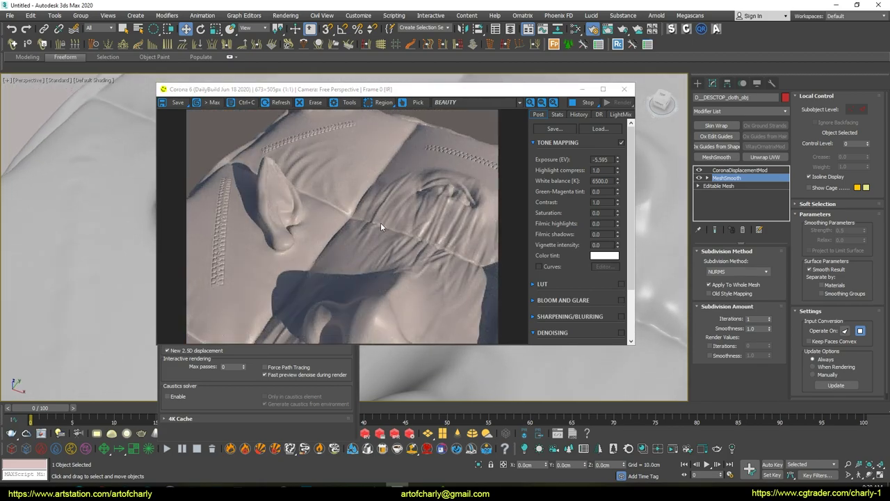
Step: Orbit around the rendered quilt to inspect the blanket from several angles
{"action": "middle_click_drag", "start_coordinate": [638, 284], "coordinate": [649, 254], "text": "alt"}
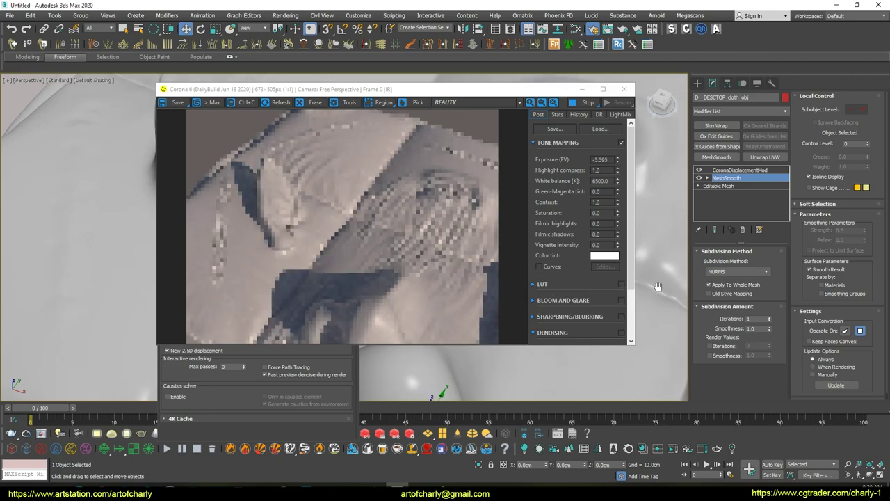
{"action": "middle_click_drag", "start_coordinate": [644, 345], "coordinate": [620, 256], "text": "alt"}
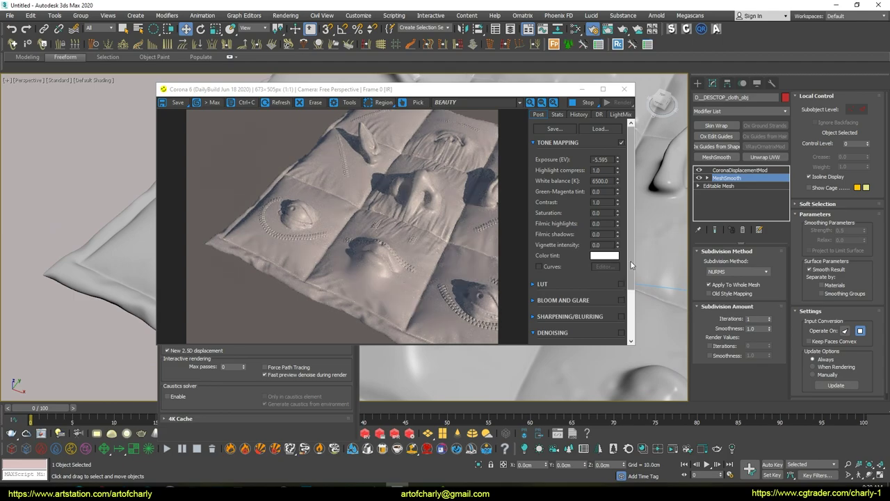
{"action": "middle_click_drag", "start_coordinate": [631, 267], "coordinate": [546, 238], "text": "alt"}
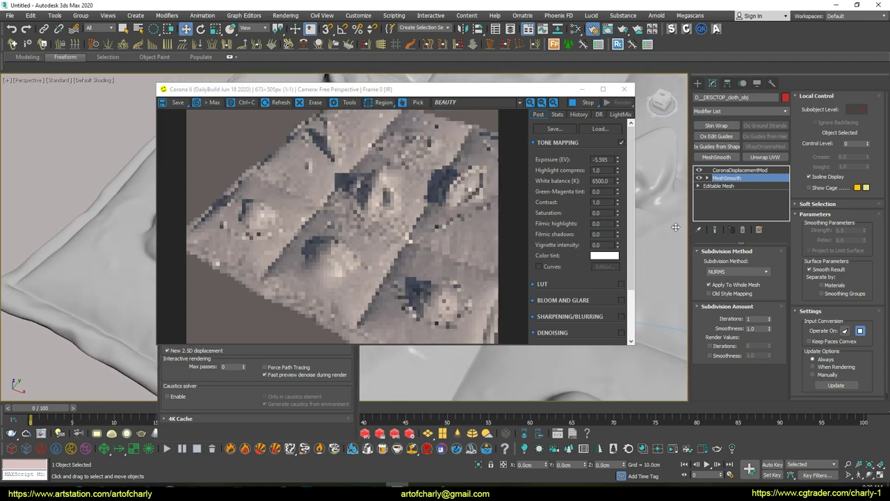
{"action": "middle_click_drag", "start_coordinate": [675, 229], "coordinate": [663, 205], "text": "alt"}
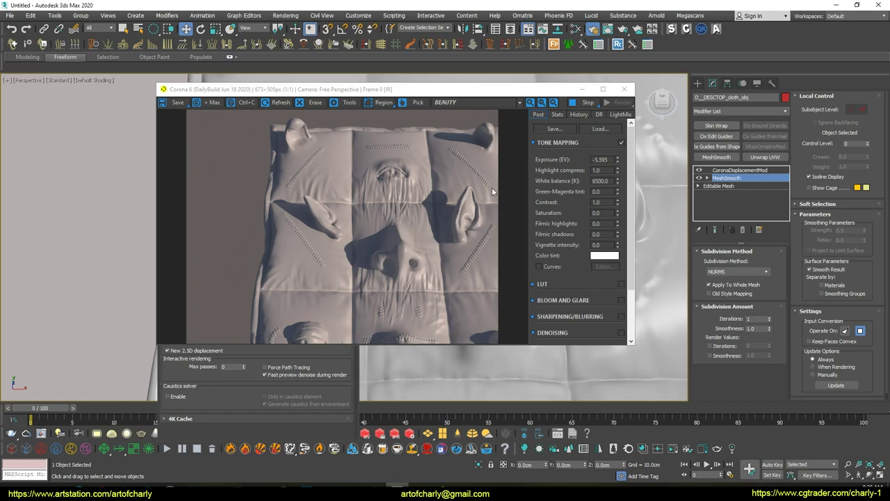
Step: Close the interactive render and Render Setup, zoom out, and select CoronaDisplacementMod
{"action": "left_click", "coordinate": [624, 89]}
{"action": "left_click", "coordinate": [349, 150]}
{"action": "scroll", "coordinate": [421, 230], "scroll_direction": "down", "scroll_amount": 2}
{"action": "scroll", "coordinate": [422, 237], "scroll_direction": "down", "scroll_amount": 3}
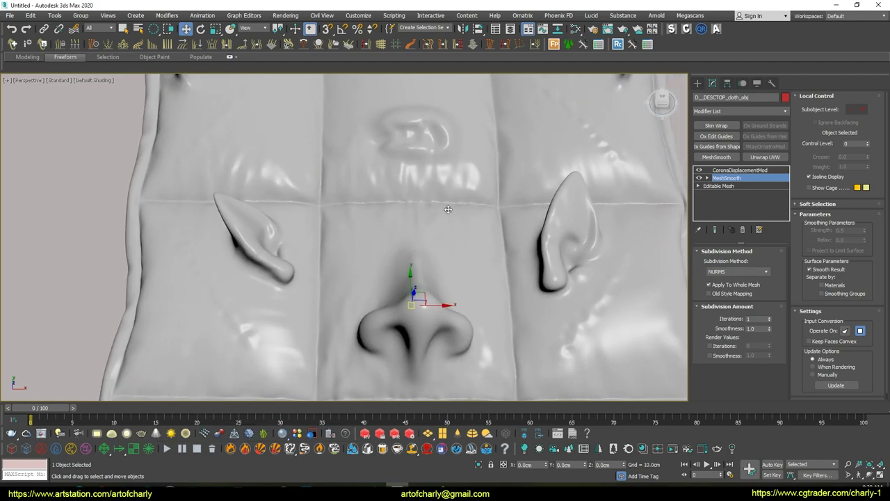
{"action": "scroll", "coordinate": [426, 246], "scroll_direction": "down", "scroll_amount": 3}
{"action": "mouse_move", "coordinate": [427, 247]}
{"action": "middle_mouse_down", "text": "alt"}
{"action": "mouse_move", "coordinate": [462, 258]}
{"action": "mouse_move", "coordinate": [561, 103]}
{"action": "mouse_move", "coordinate": [443, 192]}
{"action": "mouse_move", "coordinate": [466, 182]}
{"action": "mouse_move", "coordinate": [452, 167]}
{"action": "middle_mouse_up", "text": "alt"}
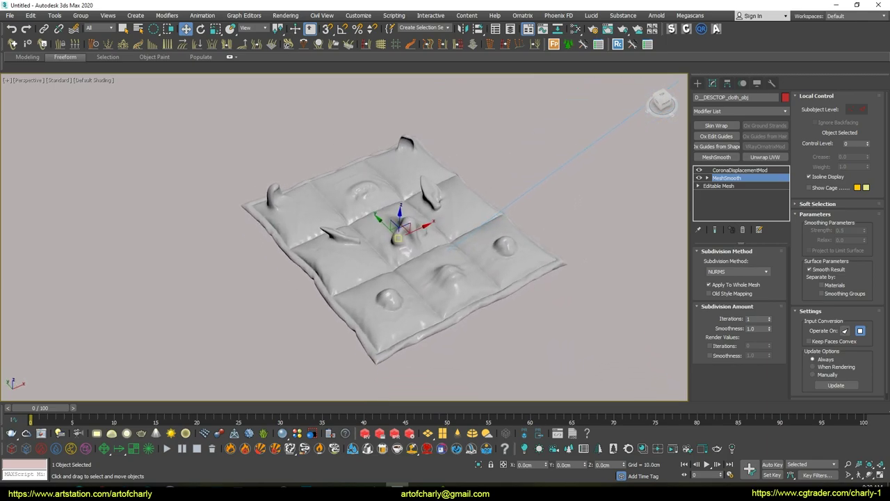
{"action": "left_click", "coordinate": [756, 171]}
{"action": "left_click", "coordinate": [285, 16]}
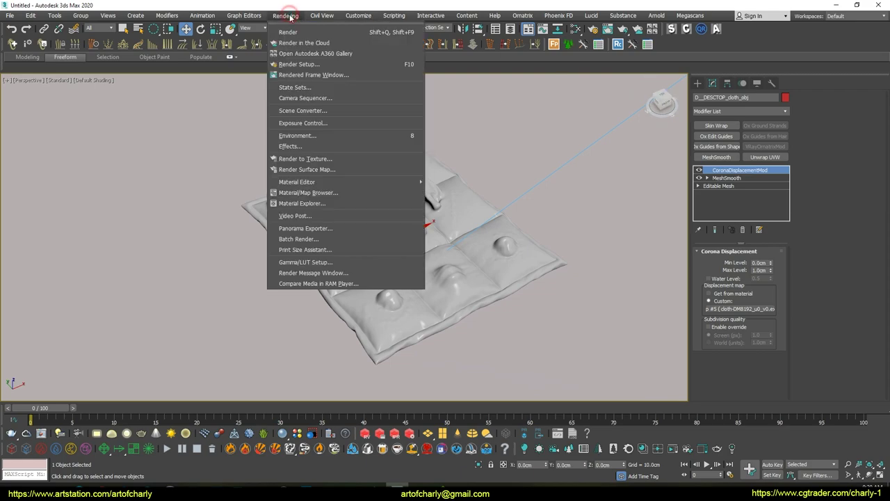
Step: Set the renderer to OctaneRender 2020.1, review its Kernel and Tools tabs, and close Render Setup
{"action": "left_click", "coordinate": [323, 65]}
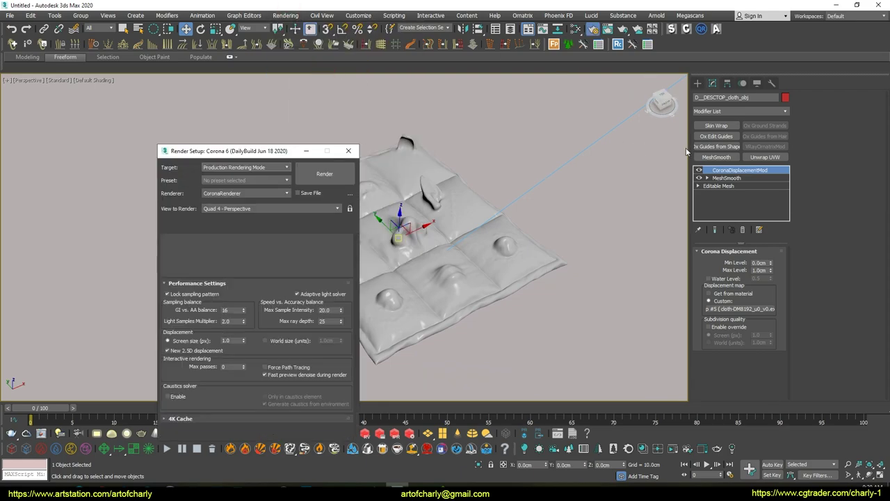
{"action": "left_click_drag", "start_coordinate": [230, 152], "coordinate": [418, 61]}
{"action": "left_click", "coordinate": [425, 103]}
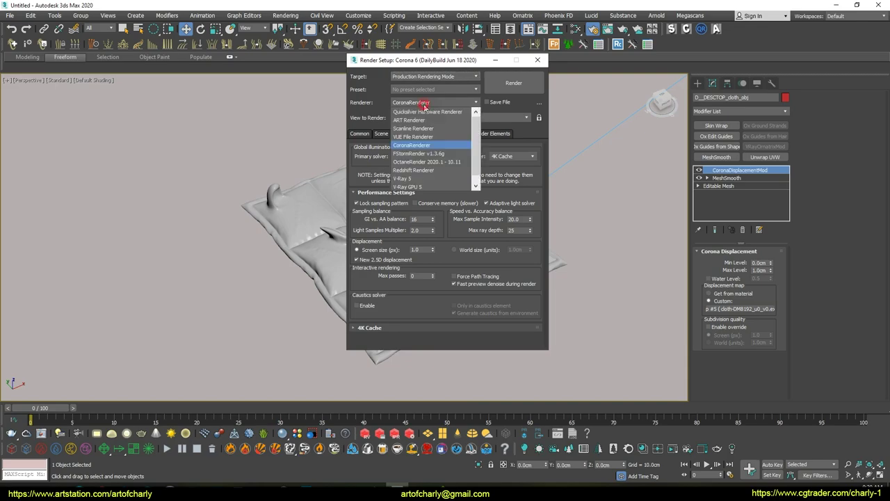
{"action": "left_click", "coordinate": [447, 163]}
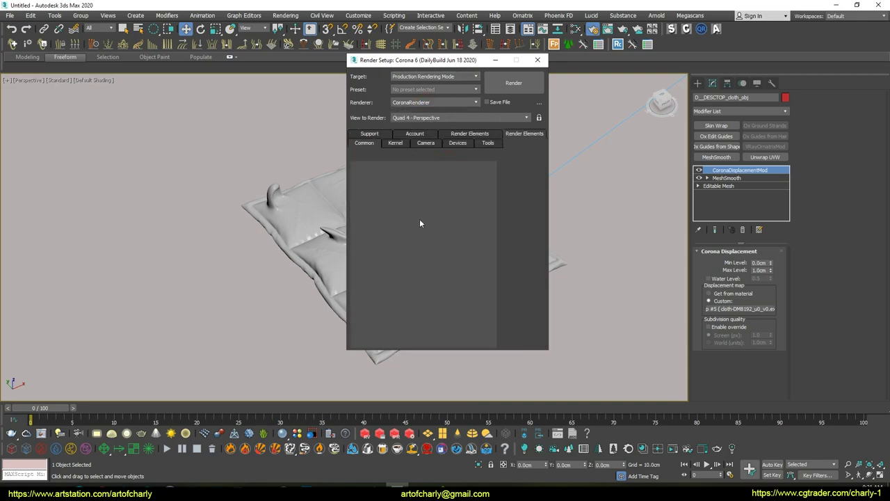
{"action": "left_click_drag", "start_coordinate": [452, 60], "coordinate": [507, 66]}
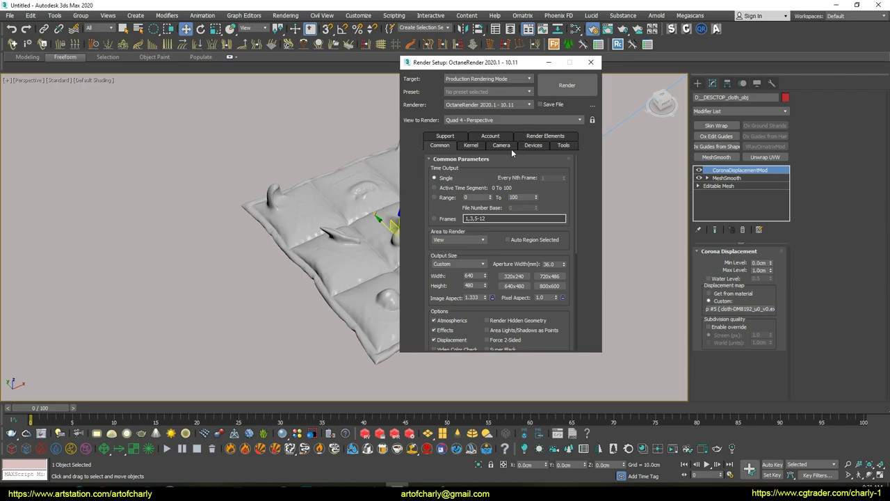
{"action": "left_click", "coordinate": [468, 145]}
{"action": "left_click", "coordinate": [500, 137]}
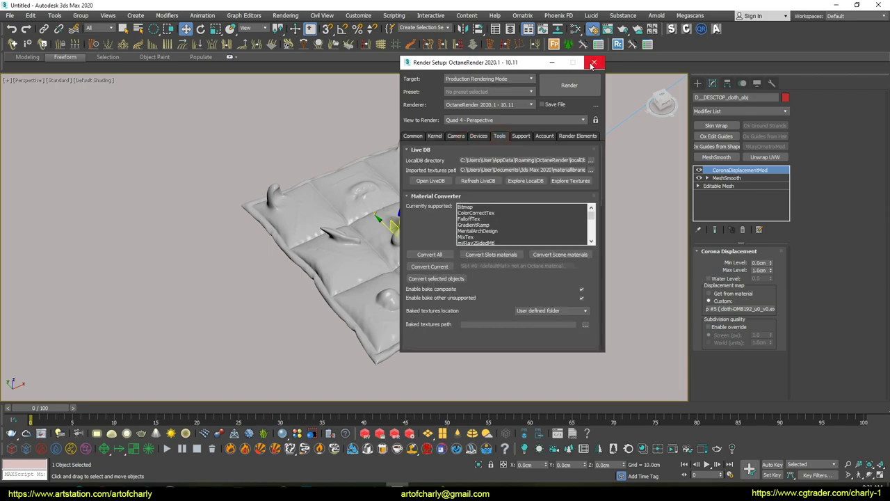
{"action": "left_click", "coordinate": [592, 63]}
{"action": "right_click", "coordinate": [514, 147]}
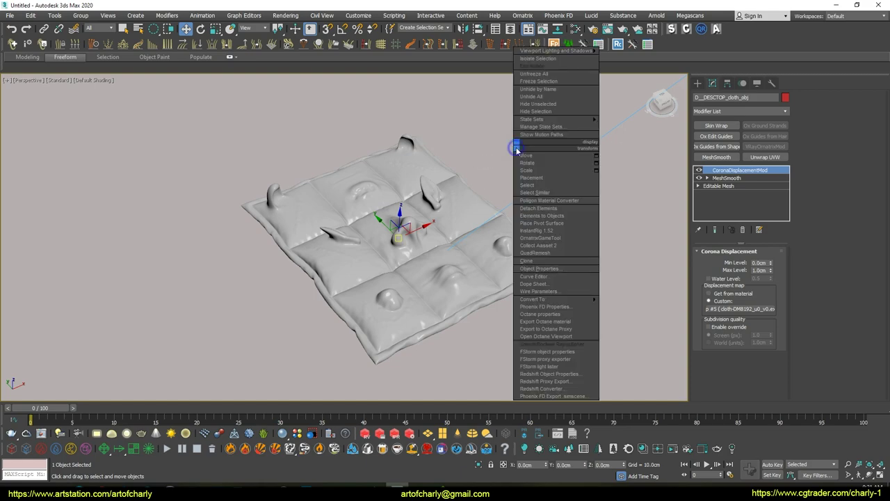
{"action": "left_click", "coordinate": [556, 336]}
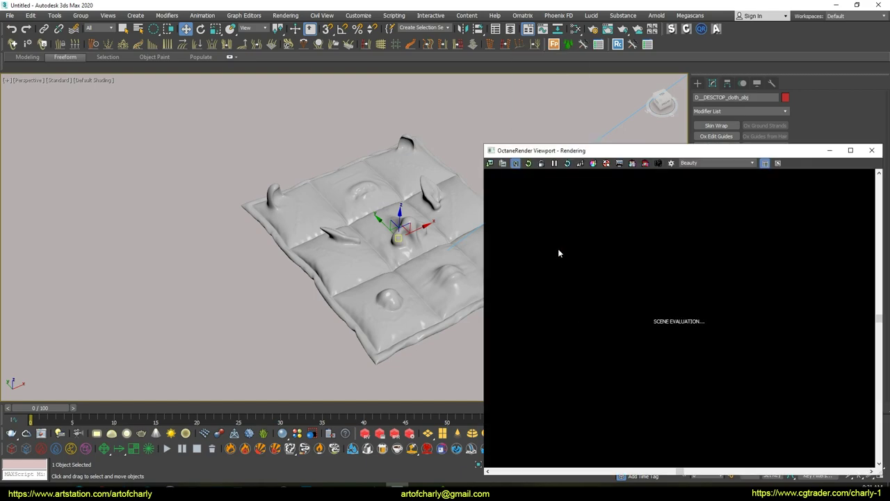
{"action": "middle_click_drag", "start_coordinate": [326, 254], "coordinate": [348, 230], "text": "alt"}
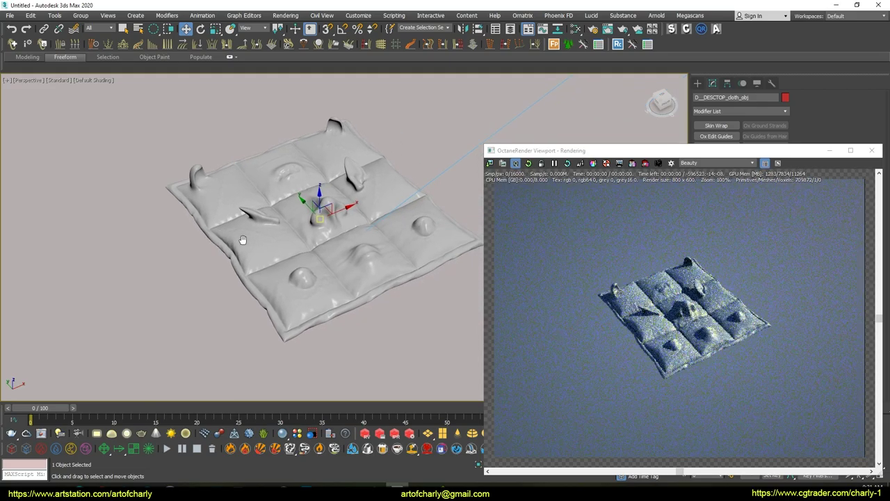
{"action": "scroll", "coordinate": [382, 209], "scroll_direction": "up", "scroll_amount": 6}
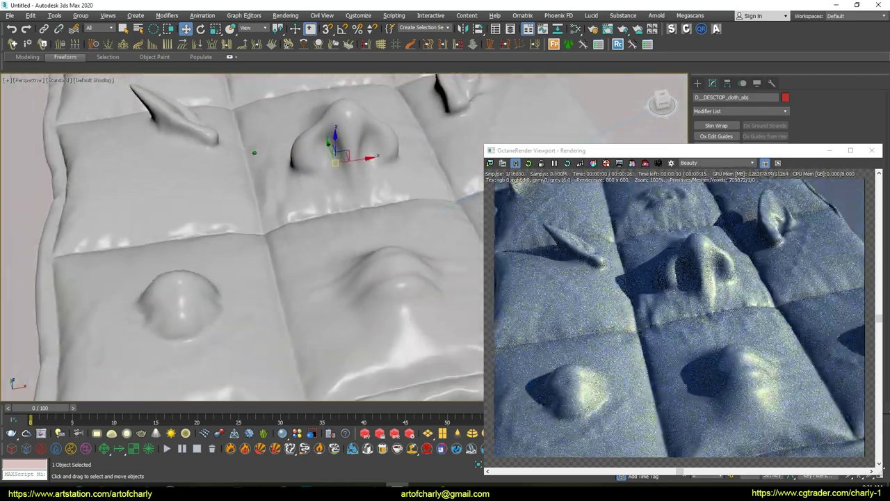
{"action": "scroll", "coordinate": [250, 169], "scroll_direction": "down", "scroll_amount": 10}
{"action": "middle_click_drag", "start_coordinate": [288, 261], "coordinate": [327, 236], "text": "alt"}
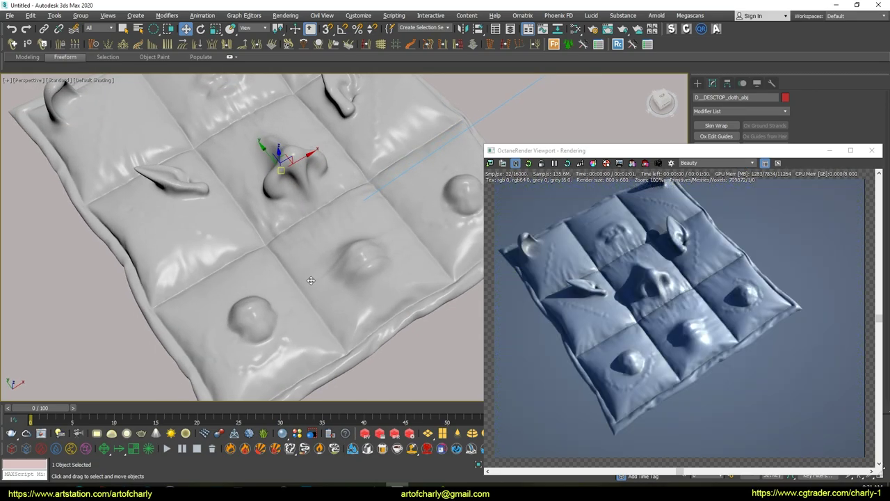
{"action": "left_click_drag", "start_coordinate": [713, 152], "coordinate": [556, 138]}
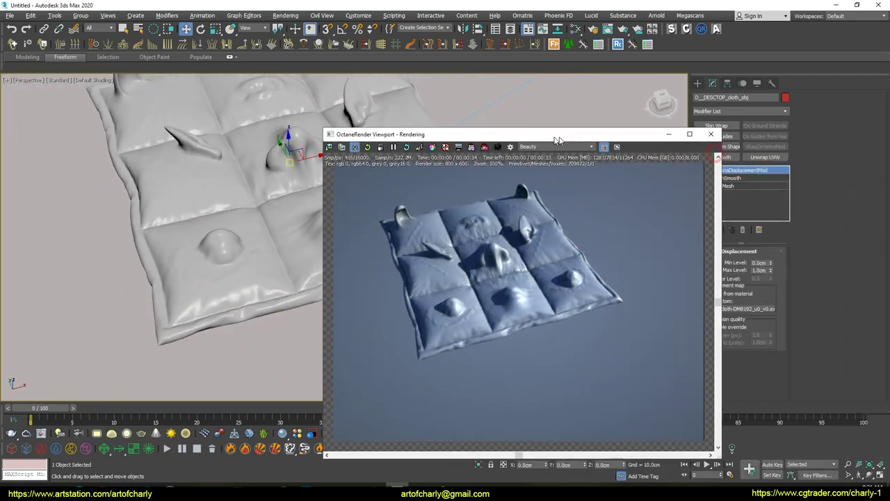
{"action": "left_click", "coordinate": [711, 132]}
{"action": "middle_click_drag", "start_coordinate": [277, 169], "coordinate": [339, 211]}
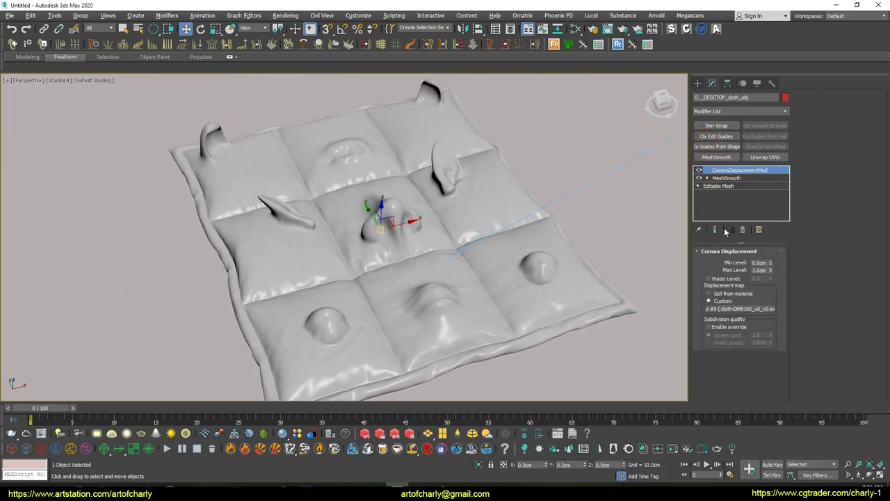
{"action": "left_click", "coordinate": [740, 230]}
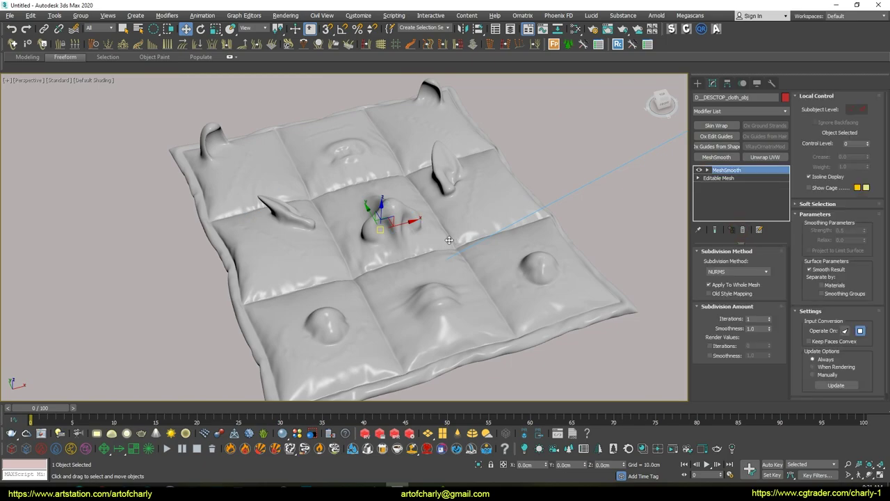
Step: Delete the Corona Material #26 node and its Map #5 bitmap in the Slate editor
{"action": "mouse_move", "coordinate": [404, 229]}
{"action": "middle_mouse_down", "text": "alt"}
{"action": "mouse_move", "coordinate": [361, 215]}
{"action": "mouse_move", "coordinate": [379, 218]}
{"action": "mouse_move", "coordinate": [389, 251]}
{"action": "middle_mouse_up", "text": "alt"}
{"action": "left_click", "coordinate": [292, 20]}
{"action": "left_click", "coordinate": [287, 16]}
{"action": "left_click", "coordinate": [287, 16]}
{"action": "middle_click_drag", "start_coordinate": [496, 188], "coordinate": [379, 93], "text": "alt"}
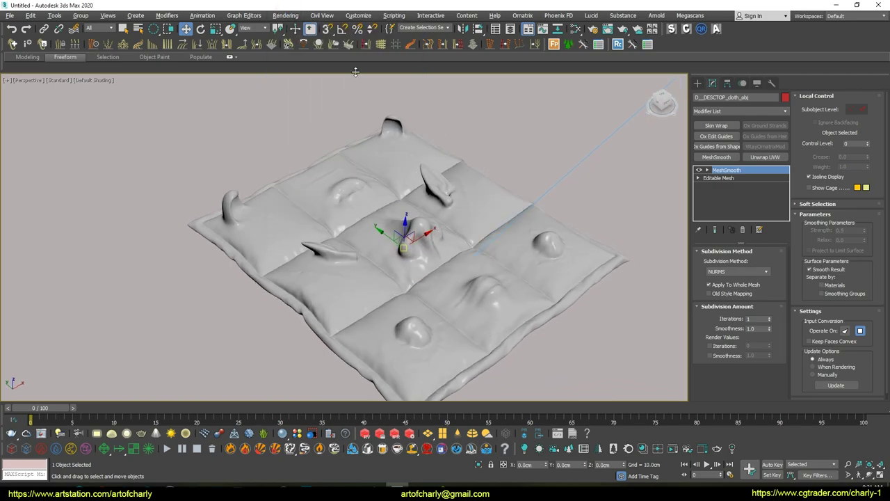
{"action": "key", "text": "m"}
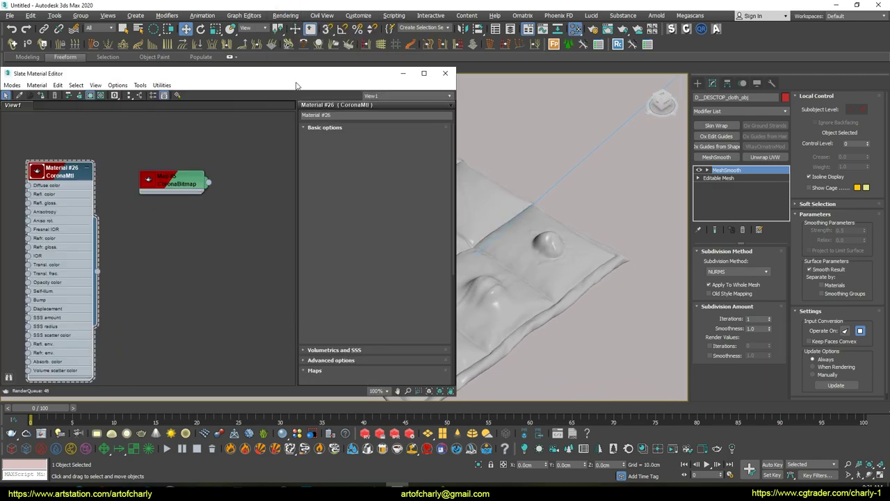
{"action": "left_click_drag", "start_coordinate": [208, 69], "coordinate": [635, 80]}
{"action": "left_click_drag", "start_coordinate": [487, 177], "coordinate": [514, 168]}
{"action": "mouse_move", "coordinate": [475, 132]}
{"action": "left_mouse_down"}
{"action": "mouse_move", "coordinate": [556, 205]}
{"action": "mouse_move", "coordinate": [551, 218]}
{"action": "left_mouse_up"}
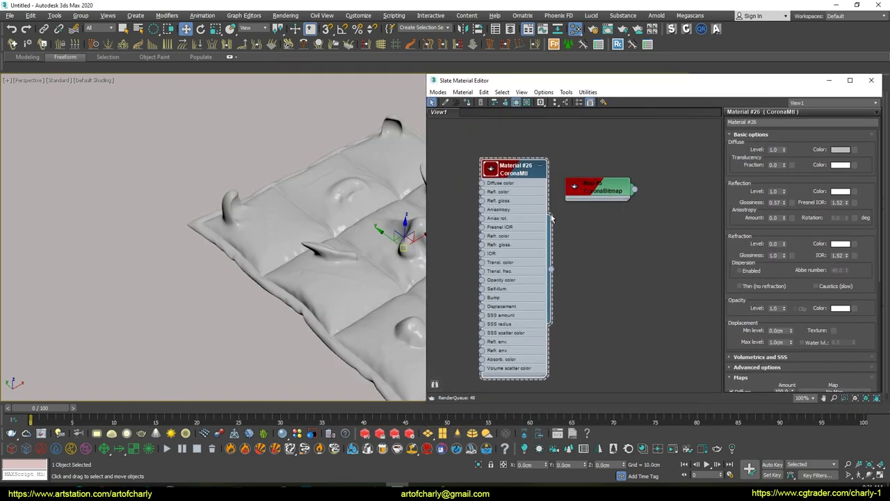
{"action": "key", "text": "Delete"}
{"action": "middle_click_drag", "start_coordinate": [628, 268], "coordinate": [497, 279]}
{"action": "left_click", "coordinate": [461, 182]}
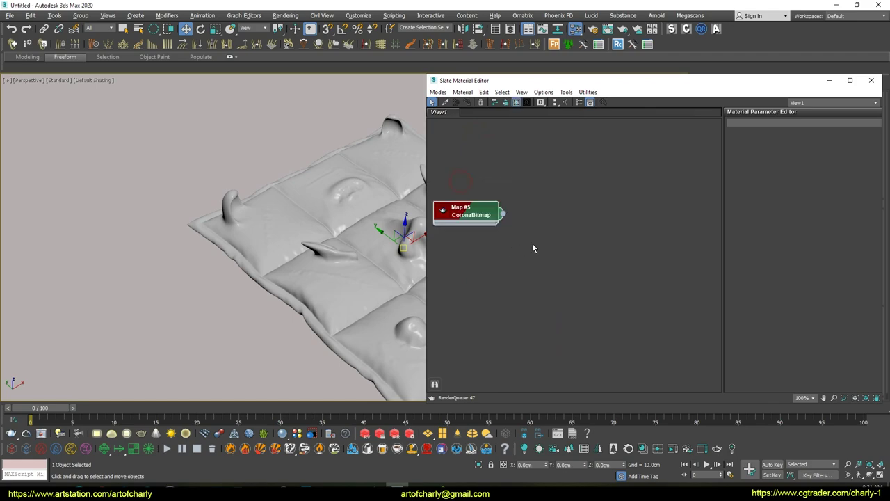
{"action": "key", "text": "Delete"}
Step: Create an OctaneRender Universal material, Material #27, and assign it to the cloth
{"action": "right_click", "coordinate": [527, 191]}
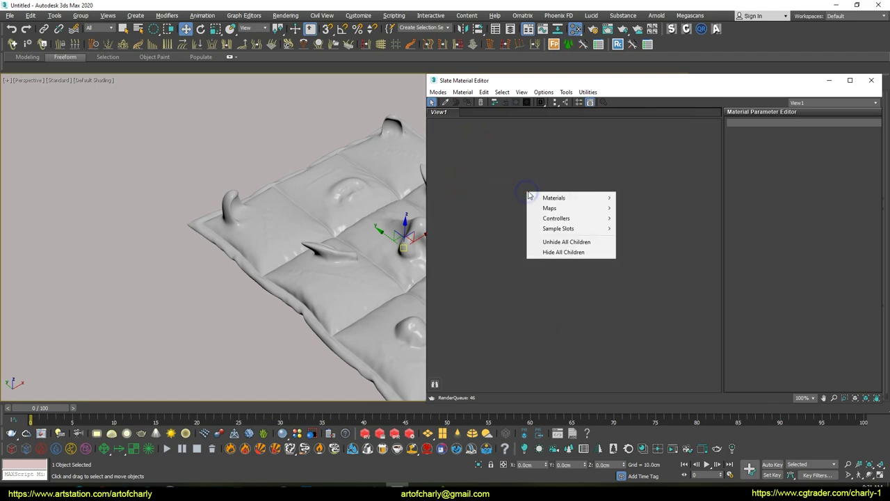
{"action": "left_click", "coordinate": [563, 197]}
{"action": "left_click", "coordinate": [655, 228]}
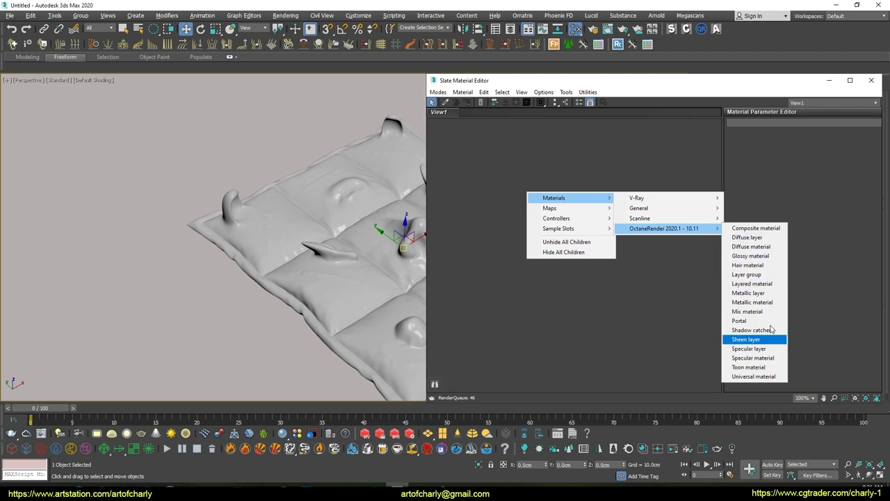
{"action": "left_click", "coordinate": [753, 376]}
{"action": "left_click_drag", "start_coordinate": [590, 192], "coordinate": [664, 155]}
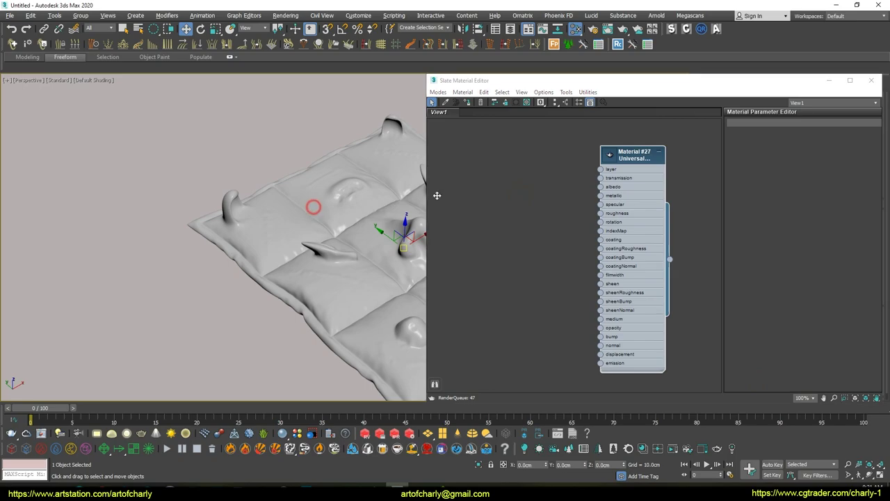
{"action": "right_click", "coordinate": [640, 153]}
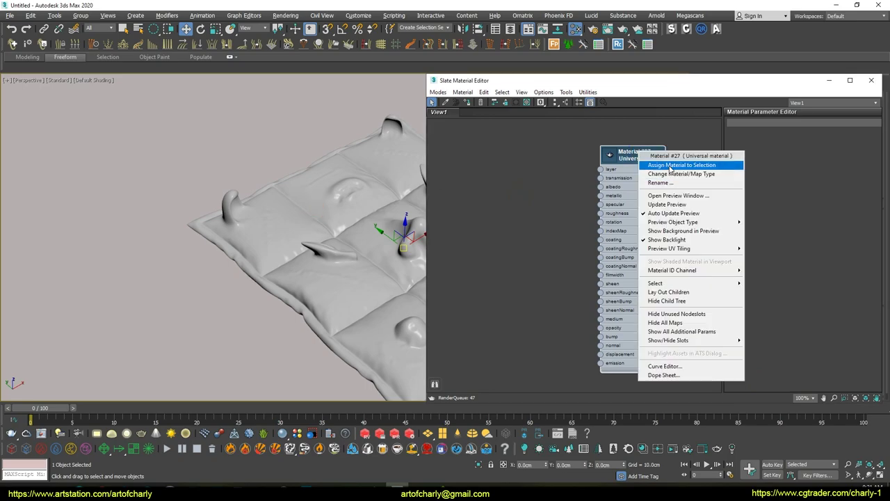
{"action": "left_click", "coordinate": [668, 165]}
{"action": "left_click_drag", "start_coordinate": [627, 87], "coordinate": [350, 93]}
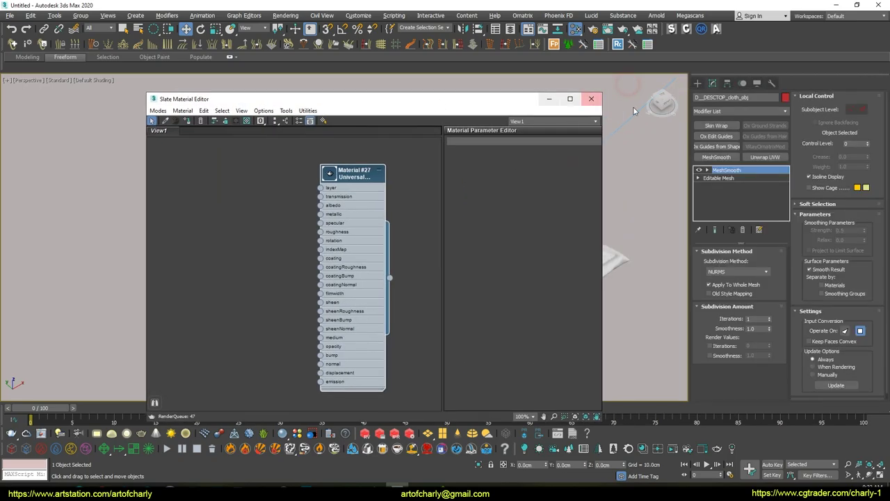
{"action": "left_click", "coordinate": [592, 98]}
{"action": "scroll", "coordinate": [446, 207], "scroll_direction": "down", "scroll_amount": 5}
{"action": "scroll", "coordinate": [446, 207], "scroll_direction": "down", "scroll_amount": 3}
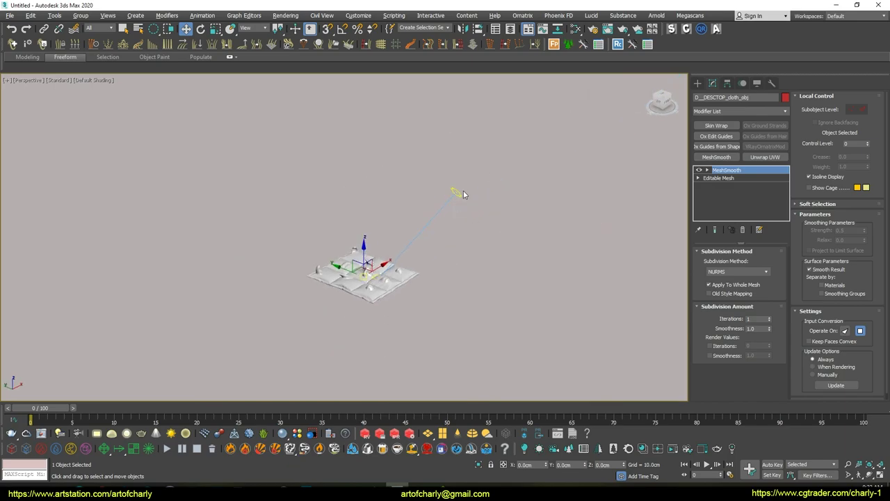
Step: Delete the Corona sun and clear the Corona sky environment map
{"action": "left_click", "coordinate": [456, 193]}
{"action": "key", "text": "Delete"}
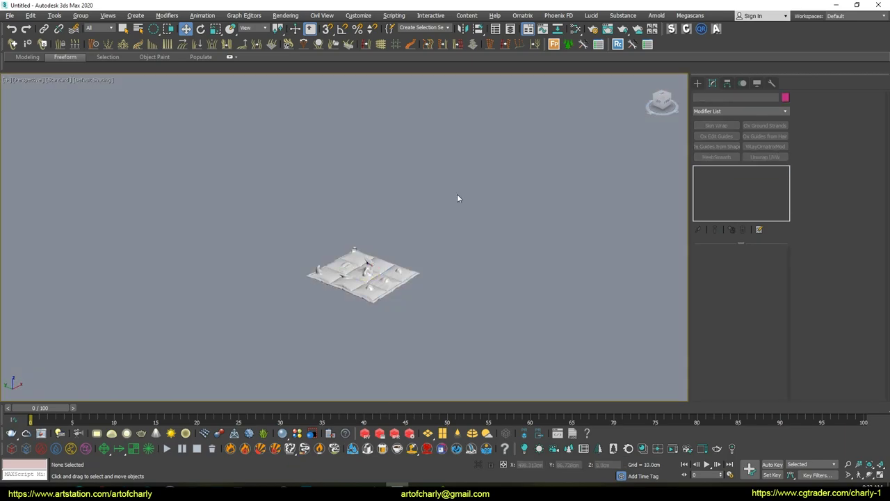
{"action": "left_click", "coordinate": [698, 83]}
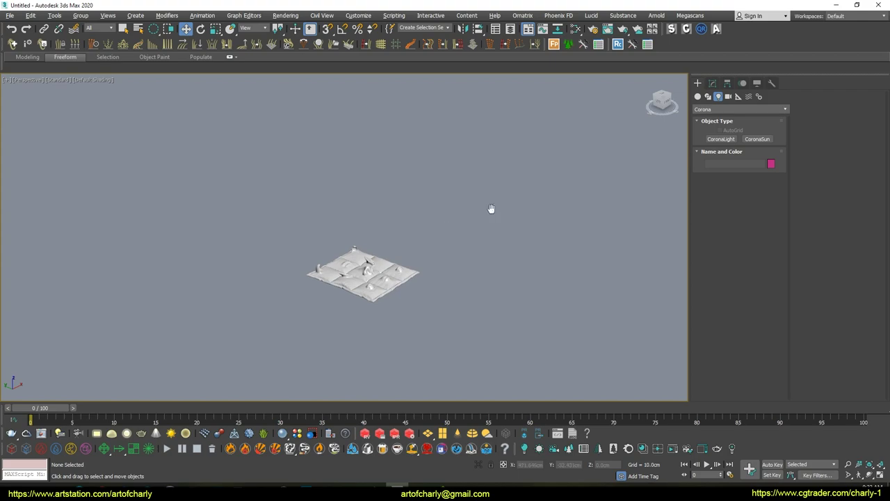
{"action": "key", "text": "8"}
{"action": "right_click", "coordinate": [661, 149]}
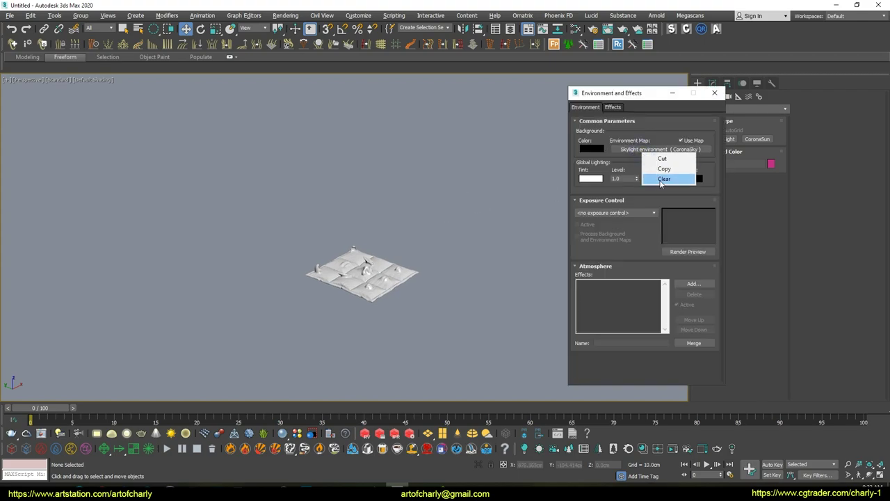
{"action": "left_click", "coordinate": [667, 180]}
{"action": "left_click", "coordinate": [714, 93]}
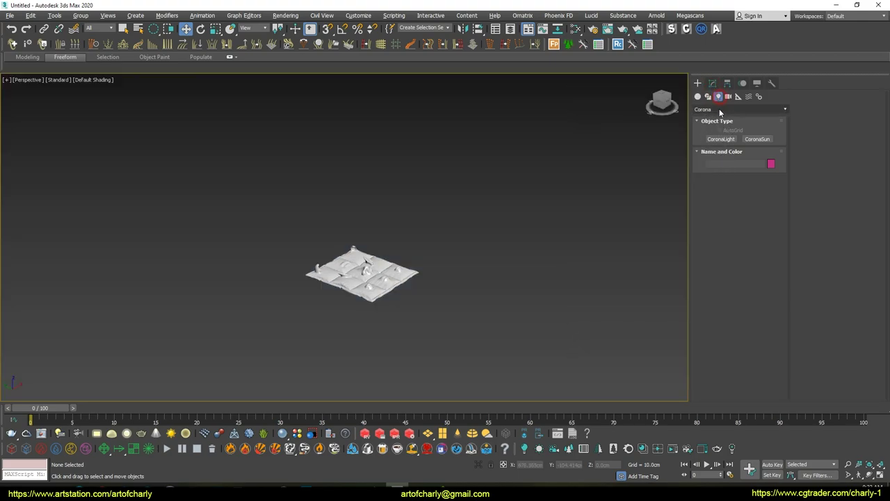
Step: Create an Octane DayLight aimed at the cloth and lift it above the quilt
{"action": "left_click", "coordinate": [717, 110]}
{"action": "left_click", "coordinate": [704, 152]}
{"action": "left_click", "coordinate": [758, 148]}
{"action": "mouse_move", "coordinate": [460, 259]}
{"action": "left_mouse_down"}
{"action": "mouse_move", "coordinate": [493, 256]}
{"action": "mouse_move", "coordinate": [506, 212]}
{"action": "left_mouse_up"}
{"action": "key", "text": "w"}
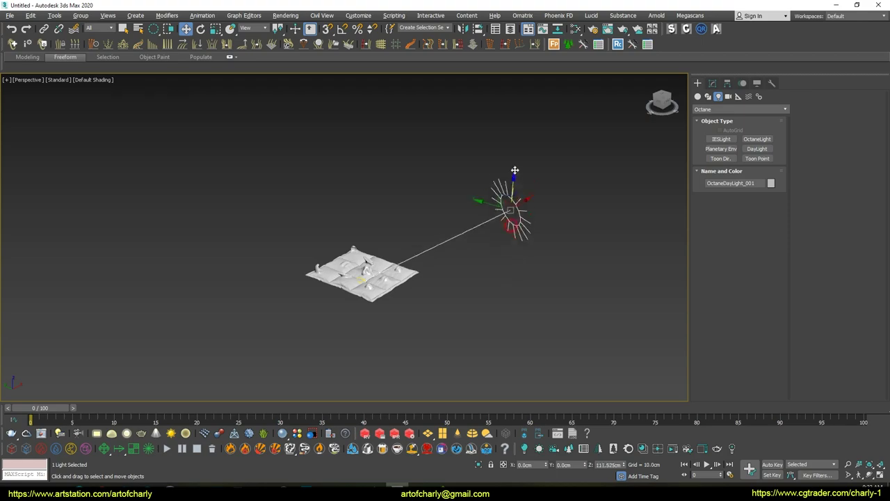
{"action": "scroll", "coordinate": [491, 230], "scroll_direction": "up", "scroll_amount": 5}
Step: Preview the lit quilt in the Octane render viewport, then reopen the material editor on the cloth
{"action": "right_click", "coordinate": [490, 230]}
{"action": "left_click", "coordinate": [532, 408]}
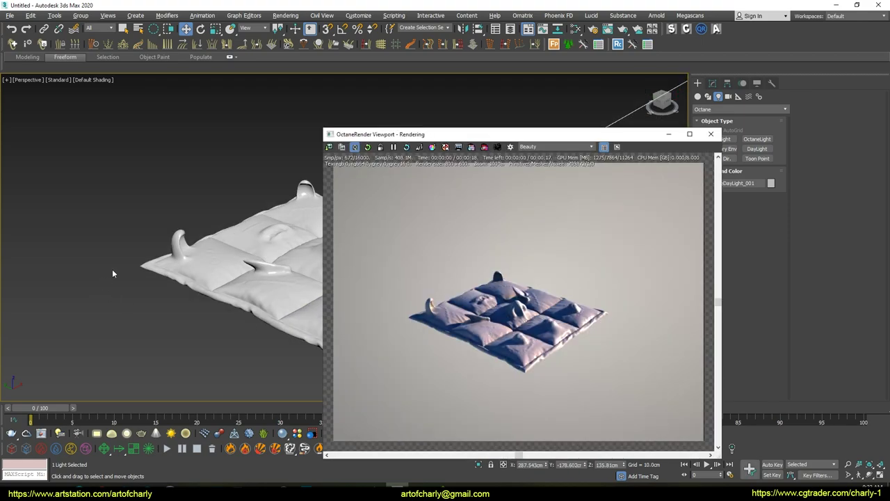
{"action": "middle_click_drag", "start_coordinate": [112, 273], "coordinate": [142, 227], "text": "alt"}
{"action": "scroll", "coordinate": [142, 227], "scroll_direction": "up", "scroll_amount": 5}
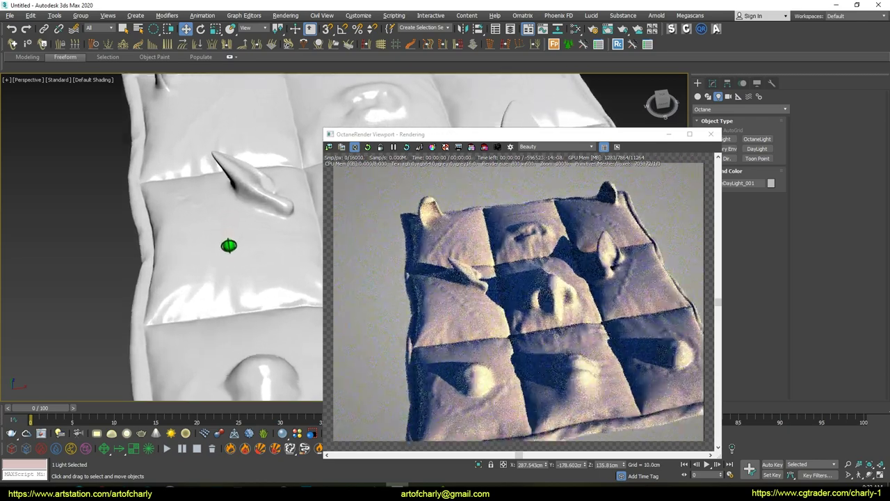
{"action": "scroll", "coordinate": [209, 243], "scroll_direction": "down", "scroll_amount": 5}
{"action": "left_click", "coordinate": [710, 133]}
{"action": "left_click", "coordinate": [313, 222]}
{"action": "key", "text": "m"}
{"action": "right_click", "coordinate": [335, 173]}
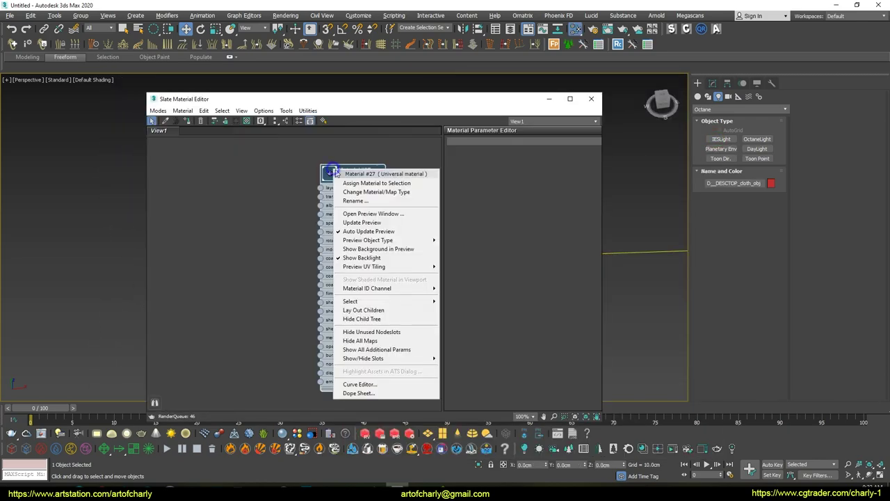
Step: Assign Material #27 to the selected quilt and rearrange the editor and view
{"action": "left_click", "coordinate": [376, 183]}
{"action": "left_click_drag", "start_coordinate": [417, 98], "coordinate": [663, 86]}
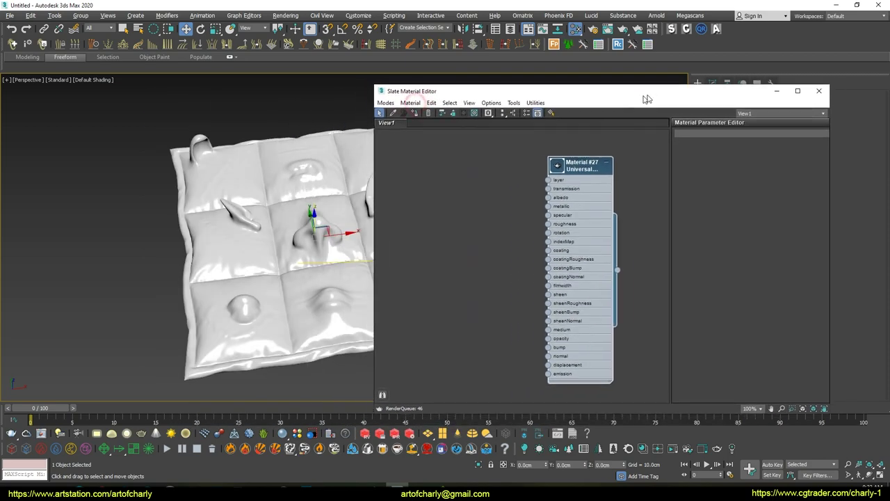
{"action": "middle_click_drag", "start_coordinate": [199, 206], "coordinate": [237, 230], "text": "alt"}
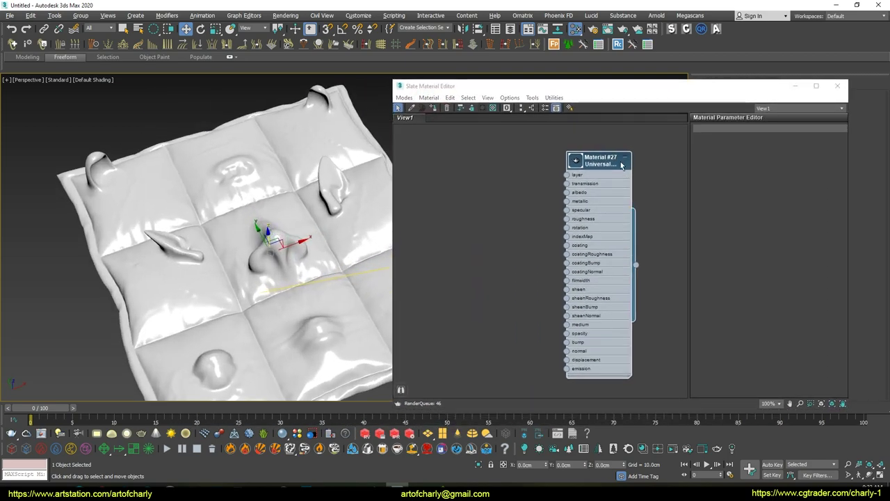
{"action": "middle_click_drag", "start_coordinate": [466, 224], "coordinate": [482, 216]}
Step: Add an Octane Texture displacement node, Map #6, wired into Material #27's displacement input
{"action": "right_click", "coordinate": [494, 236]}
{"action": "mouse_move", "coordinate": [535, 252]}
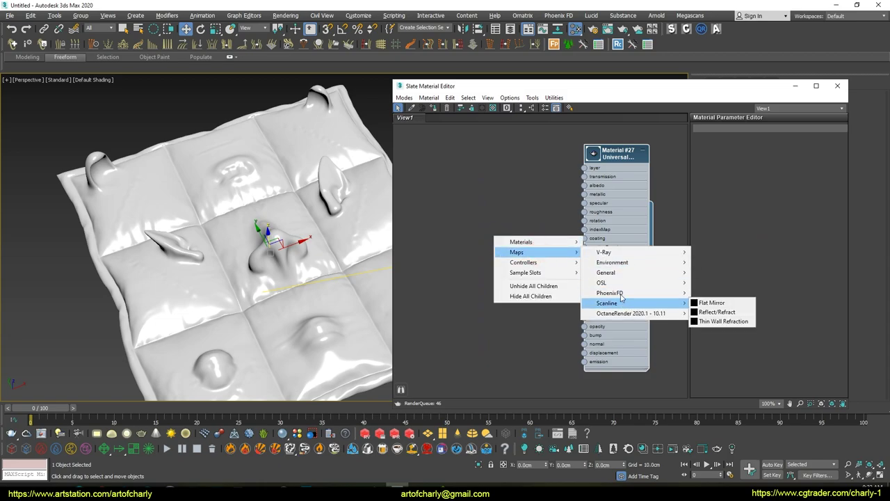
{"action": "left_click", "coordinate": [625, 314]}
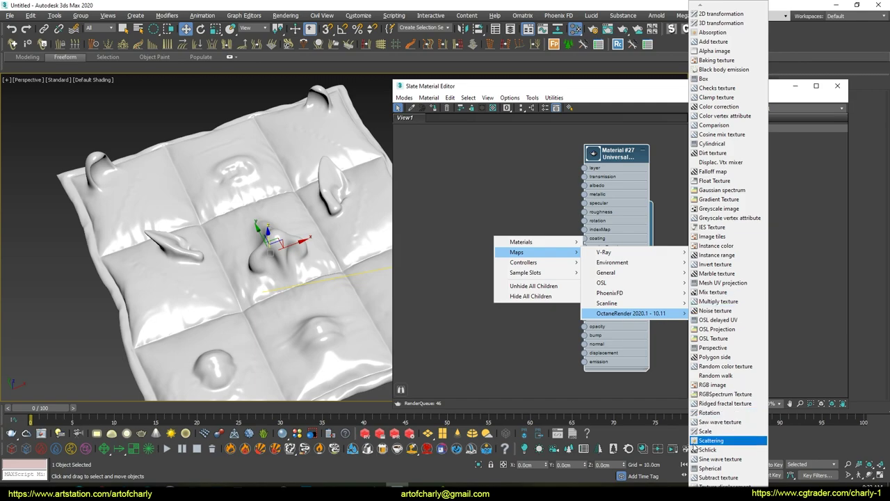
{"action": "left_click", "coordinate": [726, 484]}
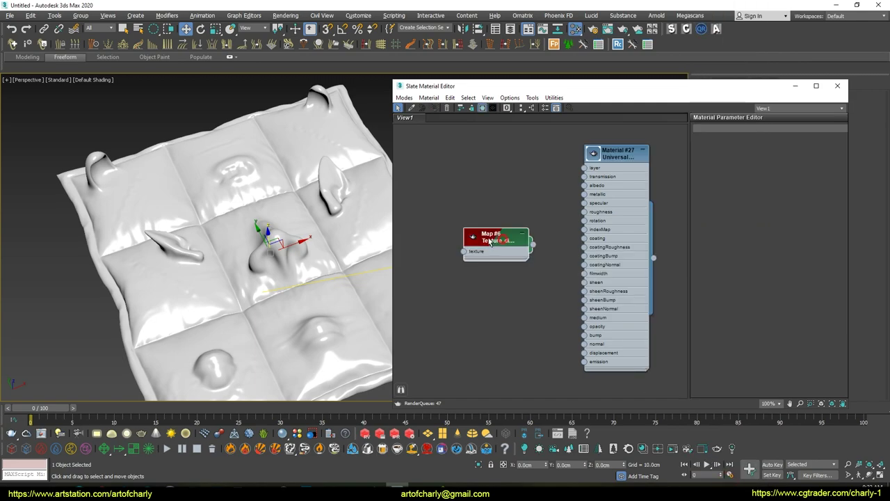
{"action": "left_click_drag", "start_coordinate": [495, 245], "coordinate": [477, 245]}
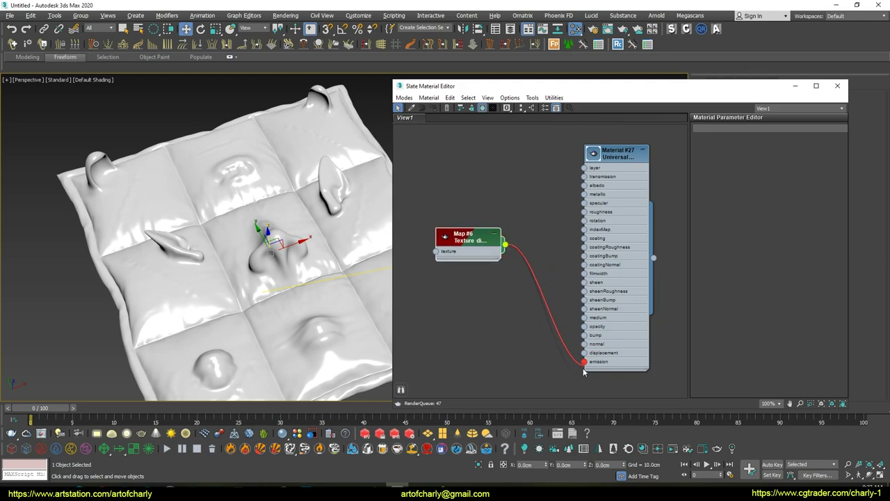
{"action": "left_click_drag", "start_coordinate": [569, 311], "coordinate": [584, 353]}
{"action": "double_click", "coordinate": [463, 246]}
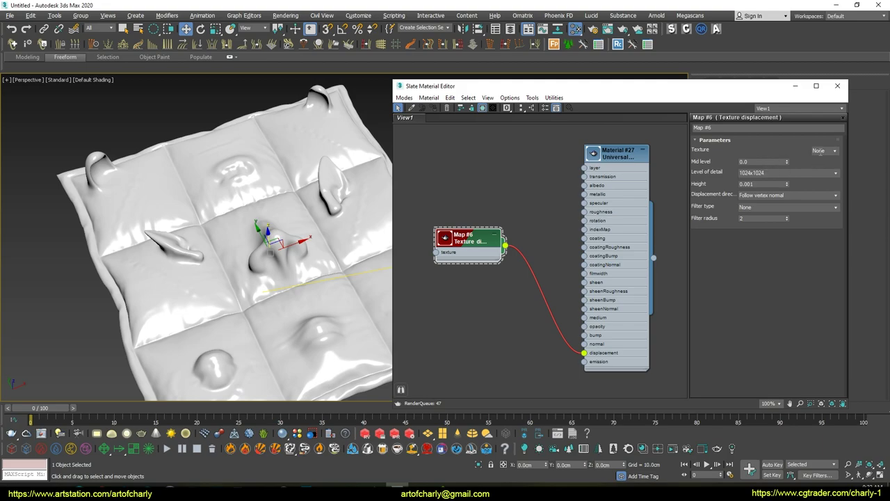
Step: Set Map #6's level of detail to 8192x8192 and its texture type to Texture
{"action": "left_click", "coordinate": [836, 173]}
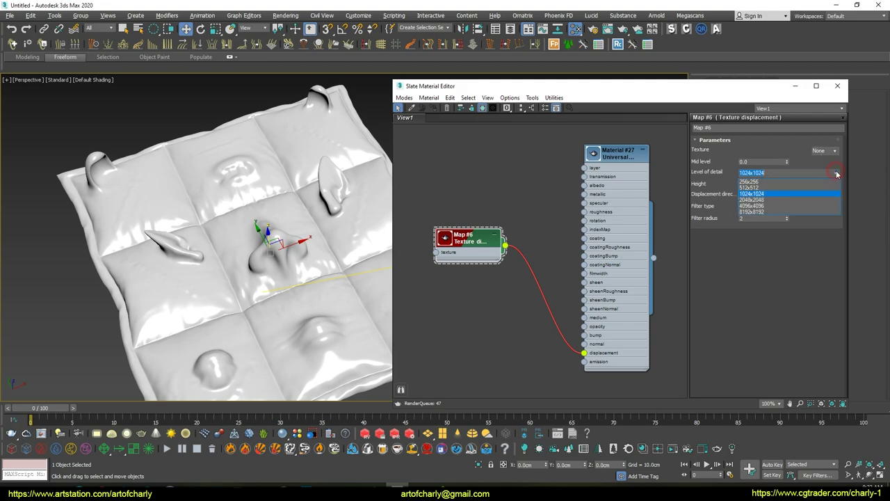
{"action": "left_click", "coordinate": [762, 210]}
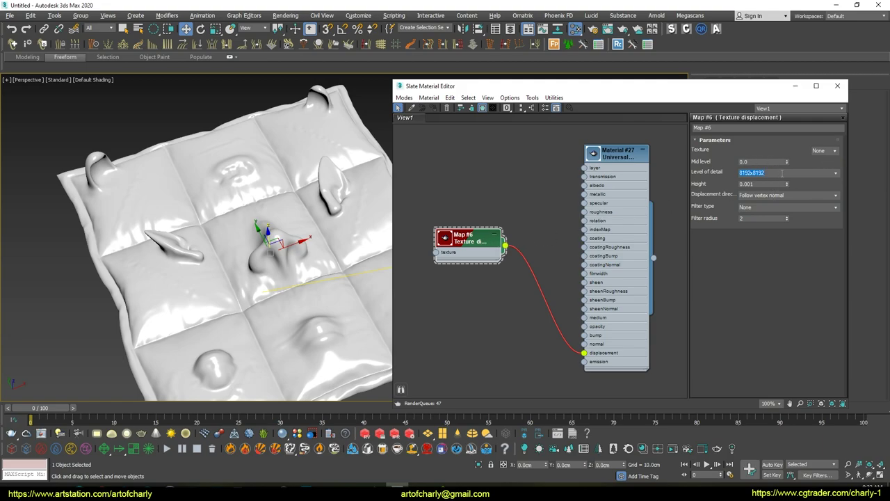
{"action": "left_click", "coordinate": [837, 151]}
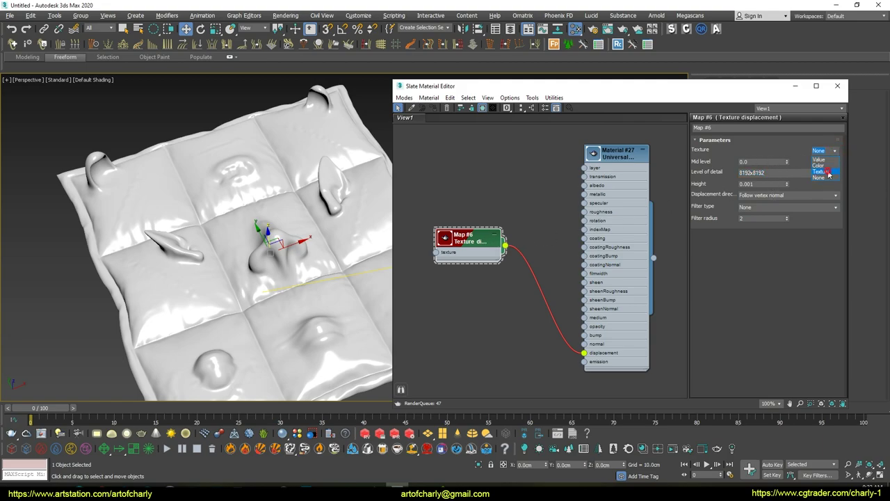
{"action": "left_click", "coordinate": [821, 172]}
{"action": "left_click", "coordinate": [773, 150]}
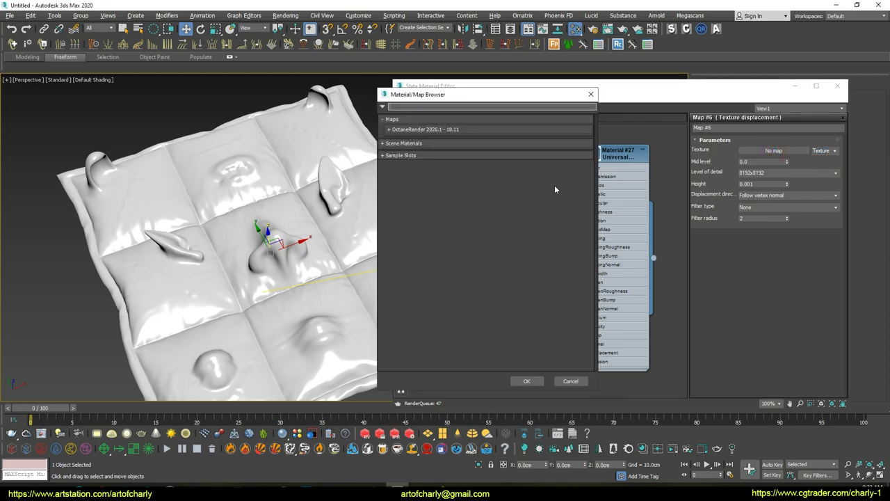
Step: Plug an Octane RGB image map, Map #7, into the displacement's texture slot
{"action": "left_click", "coordinate": [407, 155]}
{"action": "left_click", "coordinate": [417, 129]}
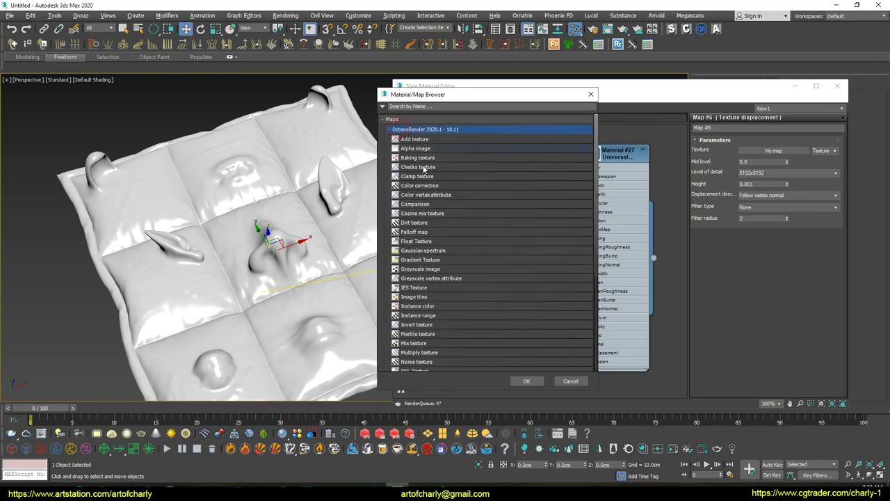
{"action": "scroll", "coordinate": [457, 310], "scroll_direction": "down", "scroll_amount": 3}
{"action": "scroll", "coordinate": [451, 314], "scroll_direction": "down", "scroll_amount": 3}
{"action": "double_click", "coordinate": [416, 248]}
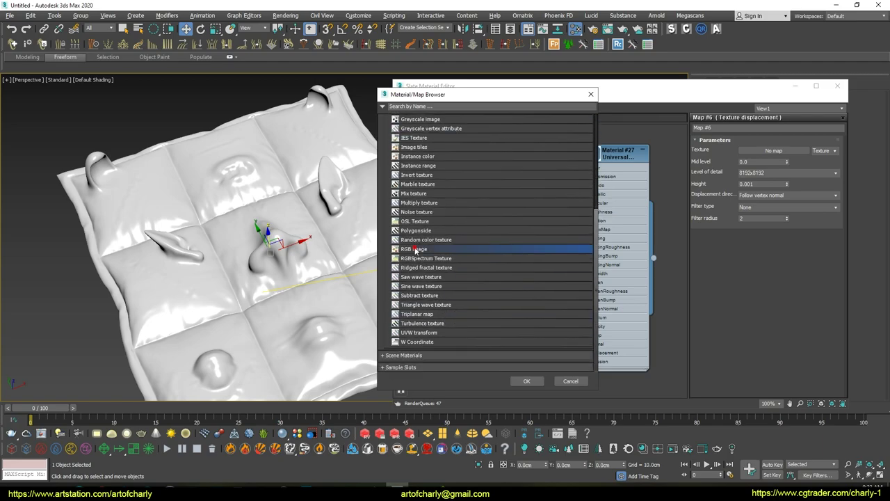
{"action": "middle_click_drag", "start_coordinate": [439, 197], "coordinate": [566, 196]}
{"action": "left_click", "coordinate": [545, 229]}
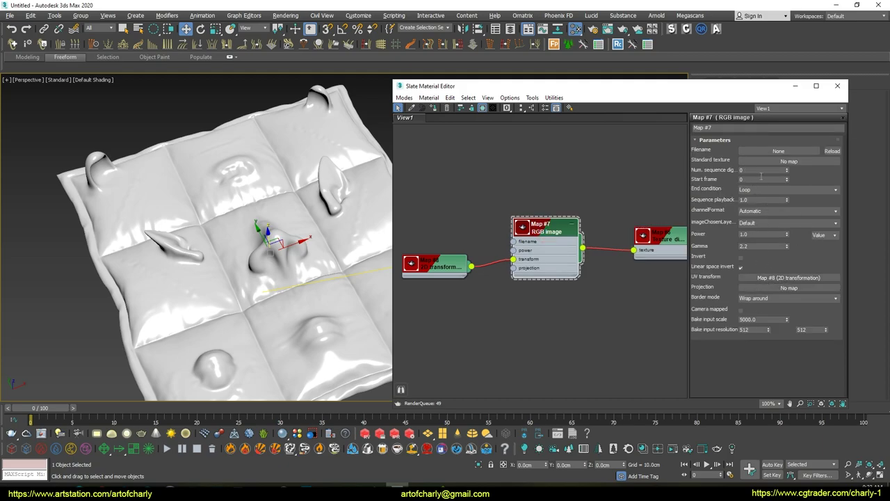
Step: Load cloth-DM8192_u0_v0.exr into Map #7 with gamma override 1.0
{"action": "left_click", "coordinate": [759, 151]}
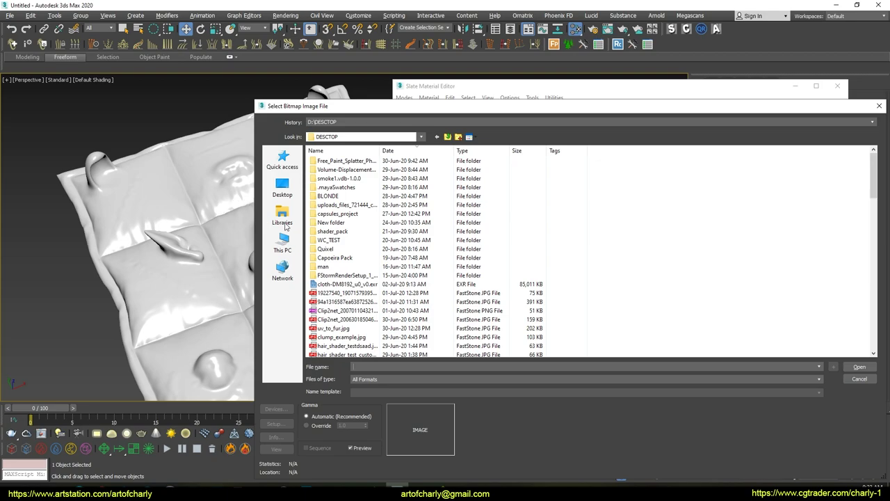
{"action": "left_click", "coordinate": [341, 284]}
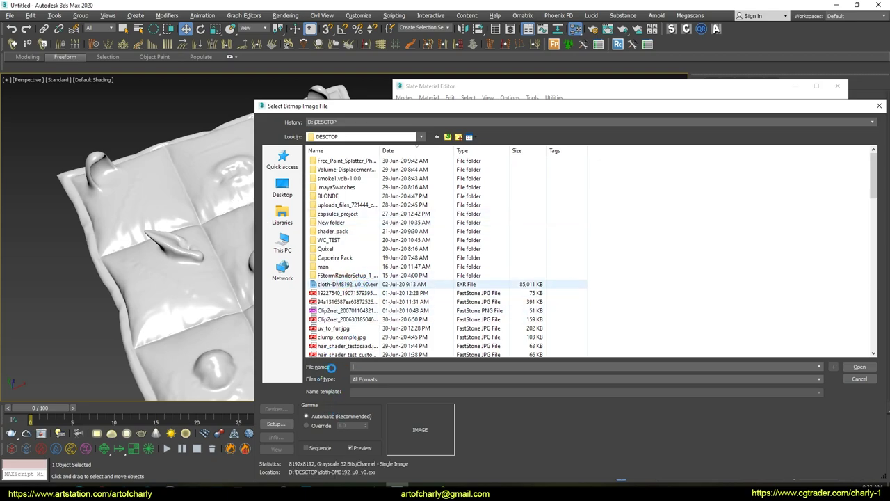
{"action": "left_click", "coordinate": [311, 425]}
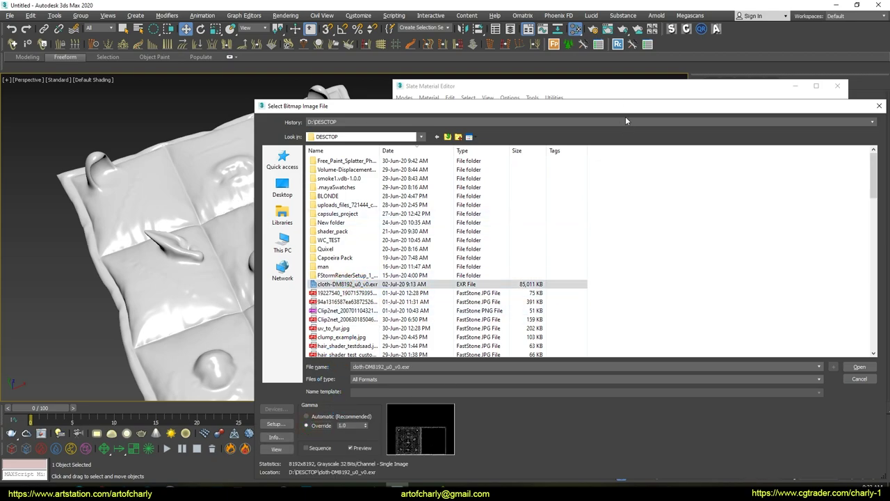
{"action": "left_click_drag", "start_coordinate": [622, 108], "coordinate": [554, 106]}
{"action": "left_click", "coordinate": [797, 355]}
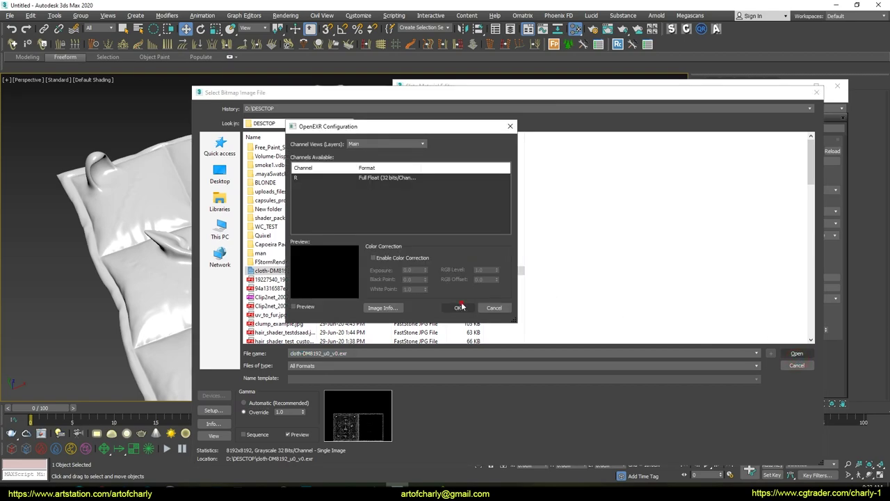
{"action": "left_click", "coordinate": [460, 306]}
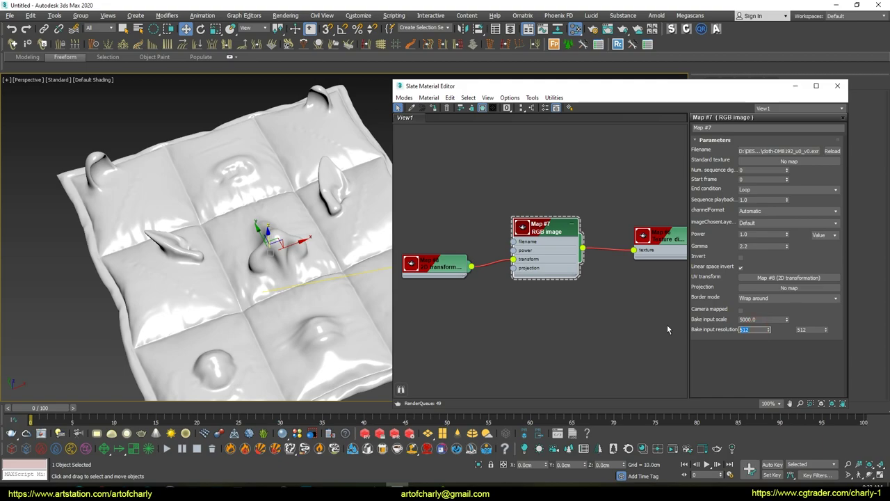
Step: Set the bake input resolution to 8192 x 8192 and preview the displaced quilt in Octane
{"action": "type", "text": "8192"}
{"action": "left_click", "coordinate": [806, 329]}
{"action": "key", "text": "BackSpace"}
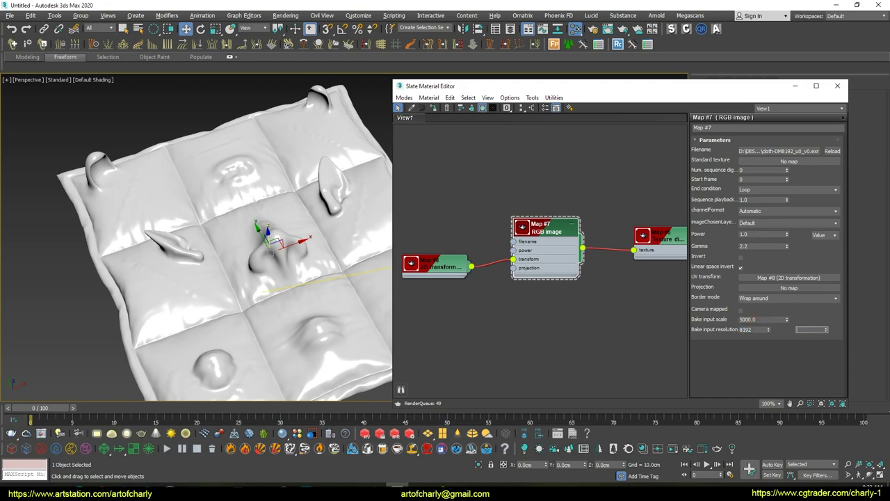
{"action": "type", "text": "92"}
{"action": "left_click", "coordinate": [794, 160]}
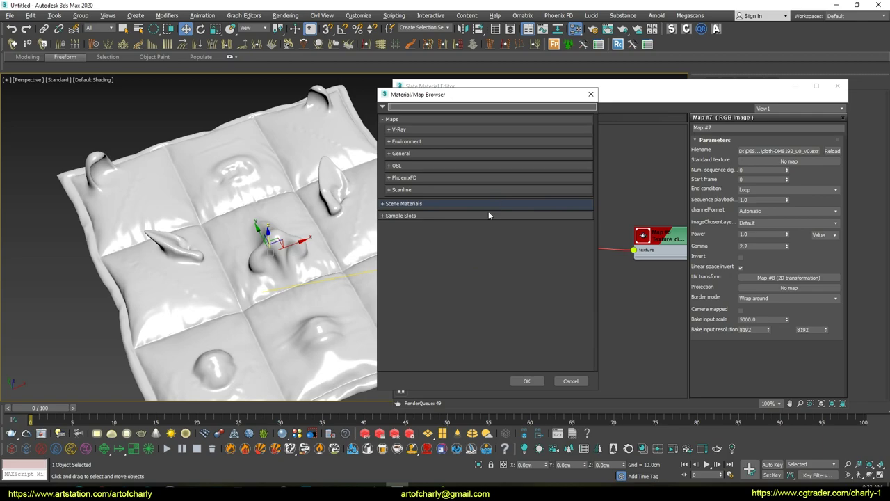
{"action": "left_click", "coordinate": [590, 99]}
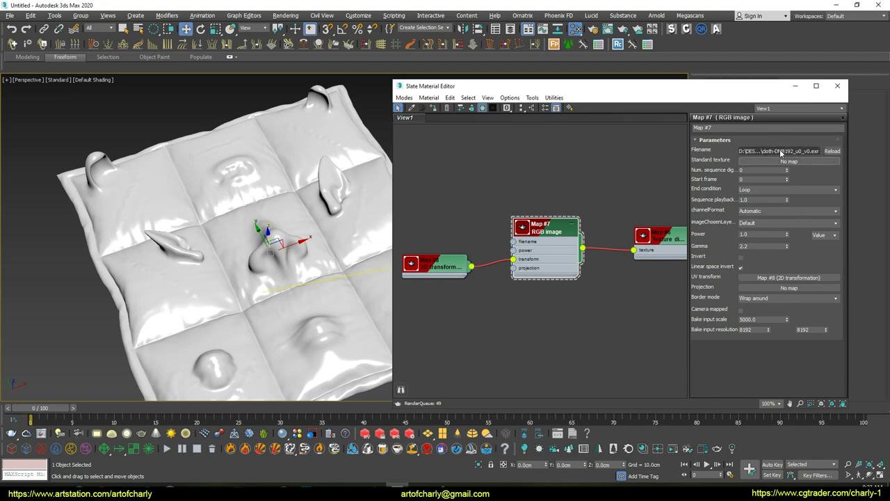
{"action": "middle_click_drag", "start_coordinate": [252, 282], "coordinate": [322, 200], "text": "alt"}
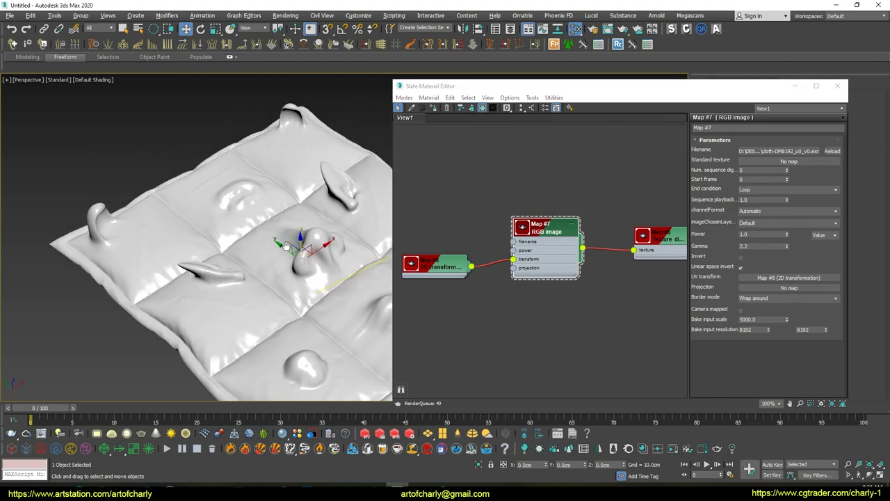
{"action": "right_click", "coordinate": [322, 200]}
{"action": "left_click", "coordinate": [365, 392]}
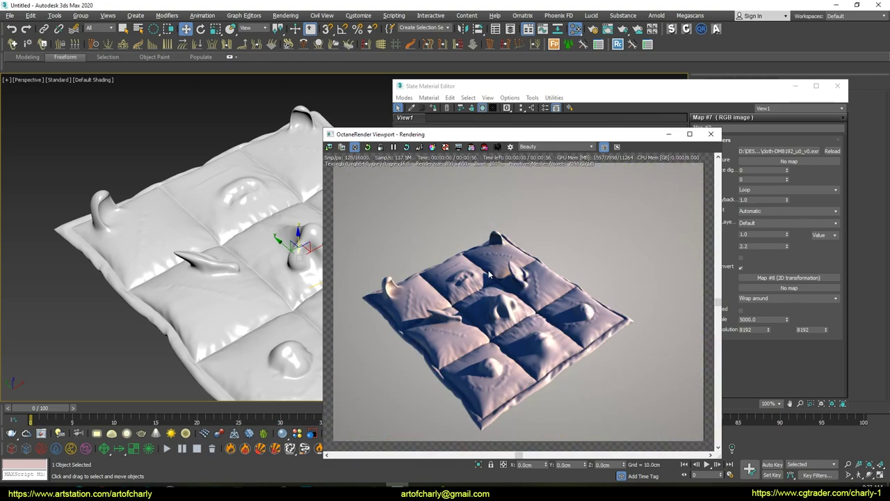
Step: Orbit the quilt to compare angles with the Octane render, and move the render window up-left
{"action": "middle_click_drag", "start_coordinate": [229, 246], "coordinate": [204, 206], "text": "alt"}
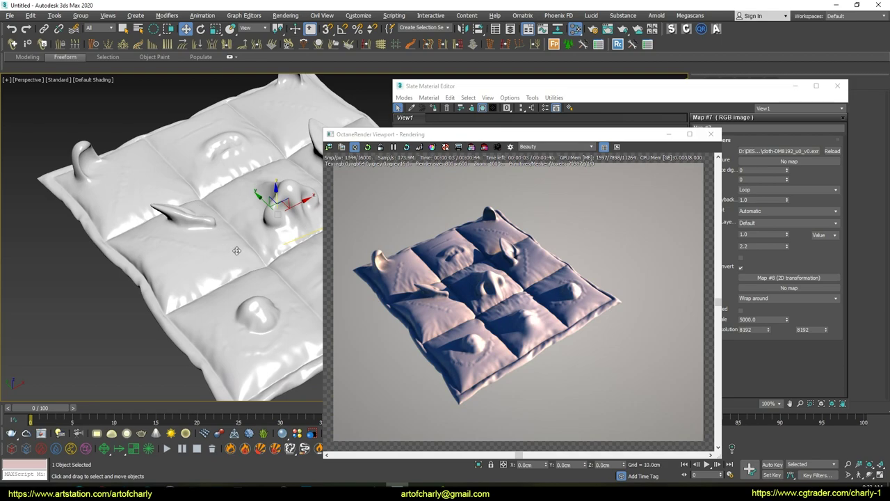
{"action": "middle_click_drag", "start_coordinate": [236, 250], "coordinate": [278, 209], "text": "alt"}
{"action": "left_click_drag", "start_coordinate": [551, 138], "coordinate": [272, 102]}
Step: Select the Map #6 node in the Slate Material Editor and begin editing its displacement Height
{"action": "left_click", "coordinate": [575, 195]}
{"action": "scroll", "coordinate": [575, 196], "scroll_direction": "down", "scroll_amount": 2}
{"action": "scroll", "coordinate": [574, 200], "scroll_direction": "up", "scroll_amount": 2}
{"action": "middle_click_drag", "start_coordinate": [574, 205], "coordinate": [414, 207]}
{"action": "left_click", "coordinate": [490, 235]}
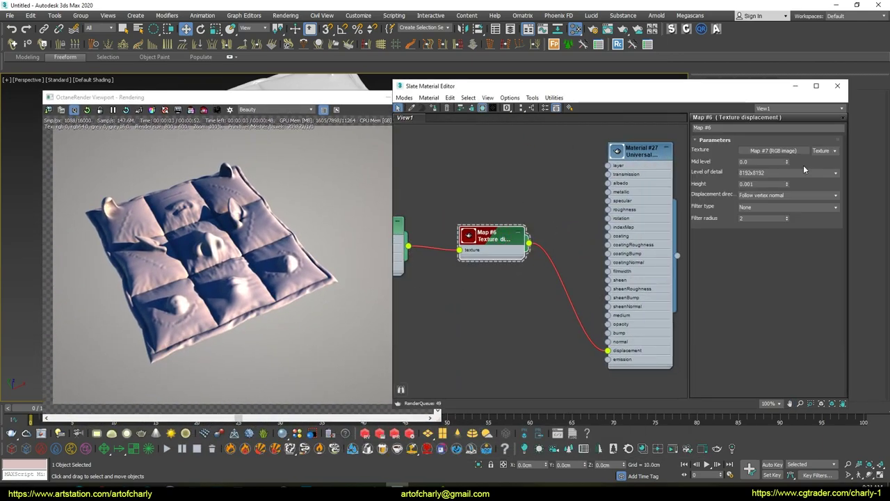
{"action": "double_click", "coordinate": [763, 184]}
{"action": "type", "text": "0.05"}
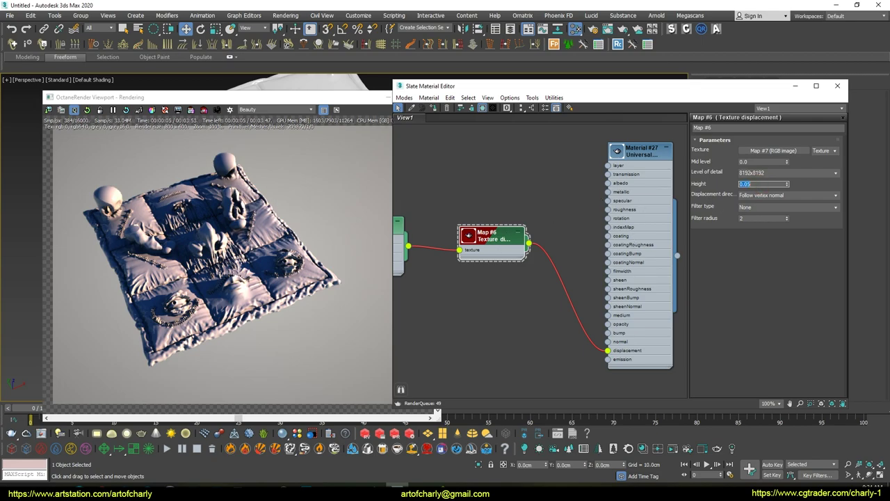
Step: Apply a 0.02 displacement Height to Map #6 and bring the render window in front of the editor
{"action": "left_click", "coordinate": [762, 184]}
{"action": "type", "text": "0.02"}
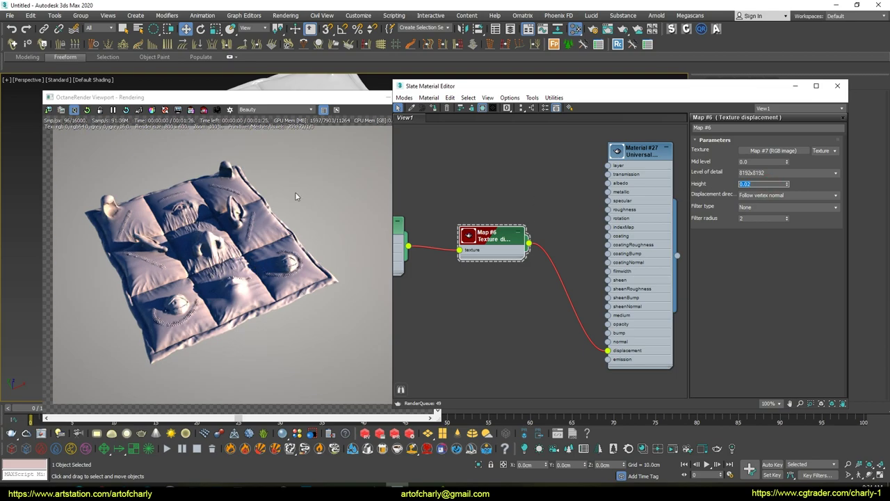
{"action": "left_click_drag", "start_coordinate": [312, 99], "coordinate": [572, 106]}
{"action": "scroll", "coordinate": [169, 187], "scroll_direction": "up", "scroll_amount": 2}
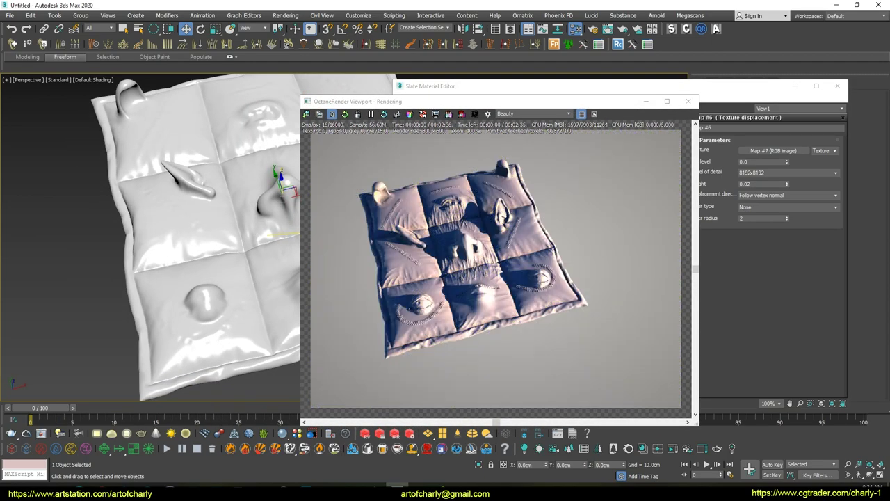
{"action": "scroll", "coordinate": [169, 186], "scroll_direction": "up", "scroll_amount": 3}
{"action": "scroll", "coordinate": [169, 186], "scroll_direction": "up", "scroll_amount": 3}
Step: Orbit close around the ears and nose, then move the render preview aside to reveal the nodes
{"action": "mouse_move", "coordinate": [157, 222]}
{"action": "middle_mouse_down", "text": "alt"}
{"action": "mouse_move", "coordinate": [193, 279]}
{"action": "mouse_move", "coordinate": [183, 252]}
{"action": "mouse_move", "coordinate": [193, 312]}
{"action": "middle_mouse_up", "text": "alt"}
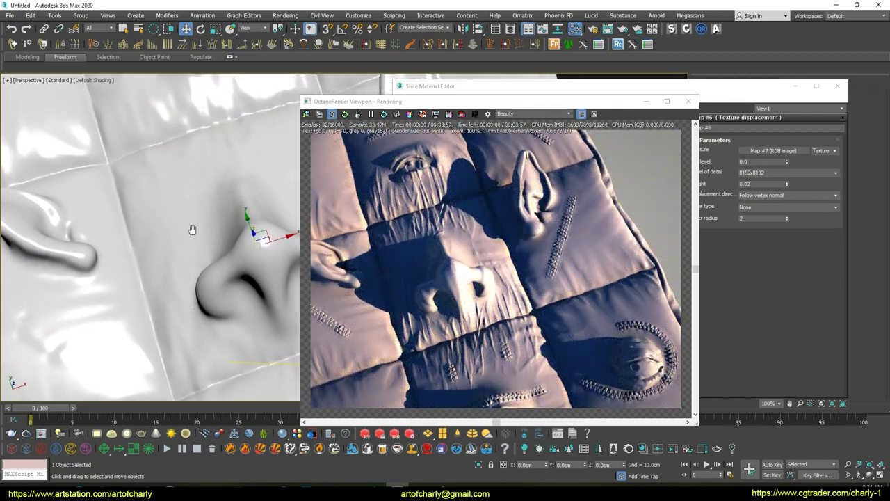
{"action": "middle_click_drag", "start_coordinate": [193, 229], "coordinate": [223, 324], "text": "alt"}
{"action": "mouse_move", "coordinate": [208, 283]}
{"action": "middle_mouse_down", "text": "alt"}
{"action": "mouse_move", "coordinate": [170, 256]}
{"action": "mouse_move", "coordinate": [229, 222]}
{"action": "mouse_move", "coordinate": [229, 248]}
{"action": "mouse_move", "coordinate": [248, 239]}
{"action": "mouse_move", "coordinate": [207, 244]}
{"action": "mouse_move", "coordinate": [218, 308]}
{"action": "mouse_move", "coordinate": [157, 257]}
{"action": "mouse_move", "coordinate": [254, 279]}
{"action": "mouse_move", "coordinate": [242, 274]}
{"action": "mouse_move", "coordinate": [220, 310]}
{"action": "mouse_move", "coordinate": [197, 305]}
{"action": "mouse_move", "coordinate": [181, 284]}
{"action": "middle_mouse_up", "text": "alt"}
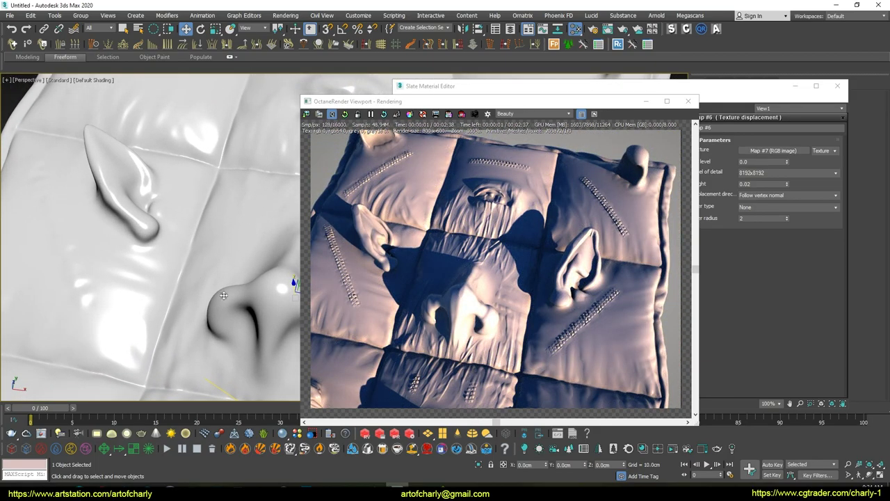
{"action": "middle_click_drag", "start_coordinate": [169, 280], "coordinate": [185, 269], "text": "alt"}
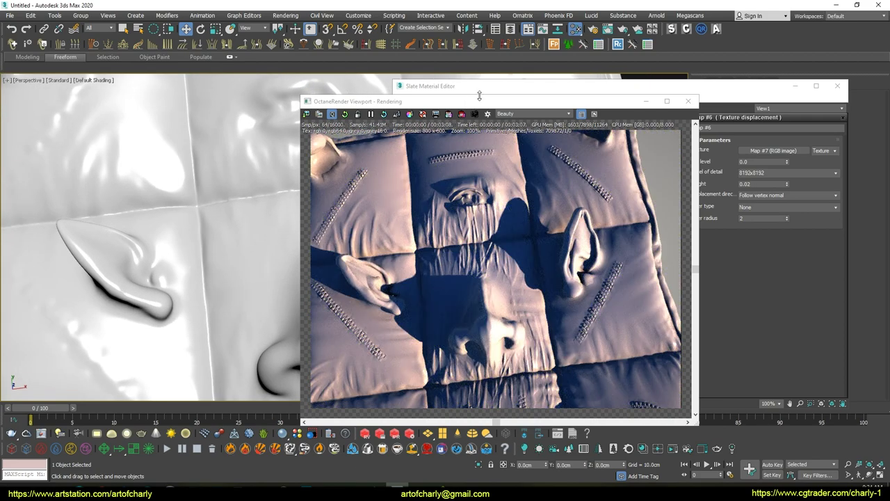
{"action": "left_click_drag", "start_coordinate": [548, 105], "coordinate": [388, 96]}
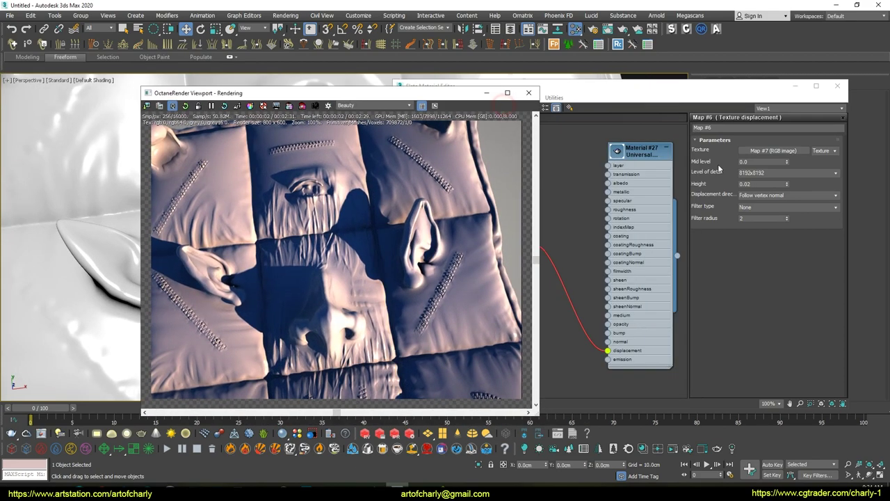
Step: Set Map #6's displacement Height to 0.005, check the ear from a new angle, and close the editor
{"action": "left_click", "coordinate": [761, 185]}
{"action": "type", "text": "0.005"}
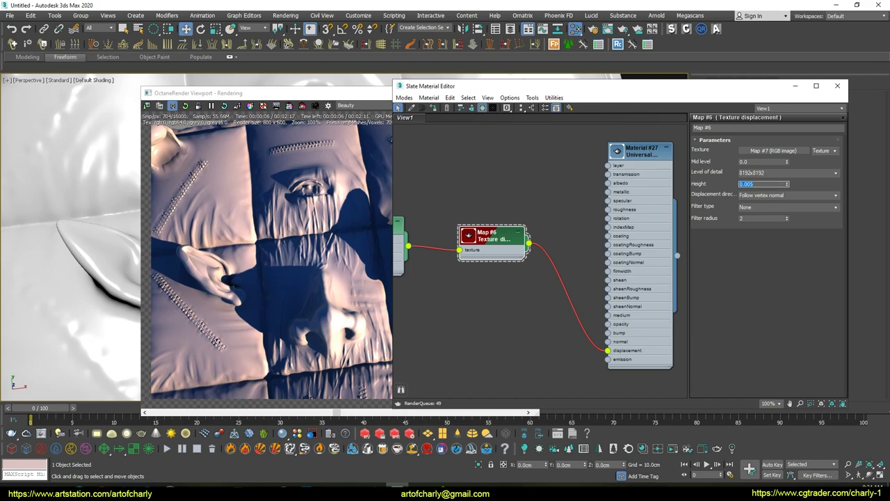
{"action": "mouse_move", "coordinate": [118, 229]}
{"action": "middle_mouse_down", "text": "alt"}
{"action": "mouse_move", "coordinate": [97, 265]}
{"action": "mouse_move", "coordinate": [110, 277]}
{"action": "middle_mouse_up", "text": "alt"}
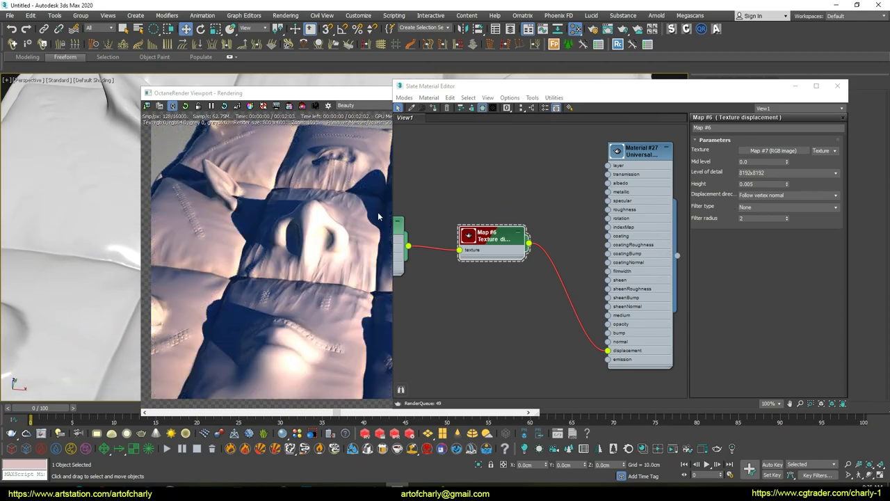
{"action": "left_click", "coordinate": [838, 85]}
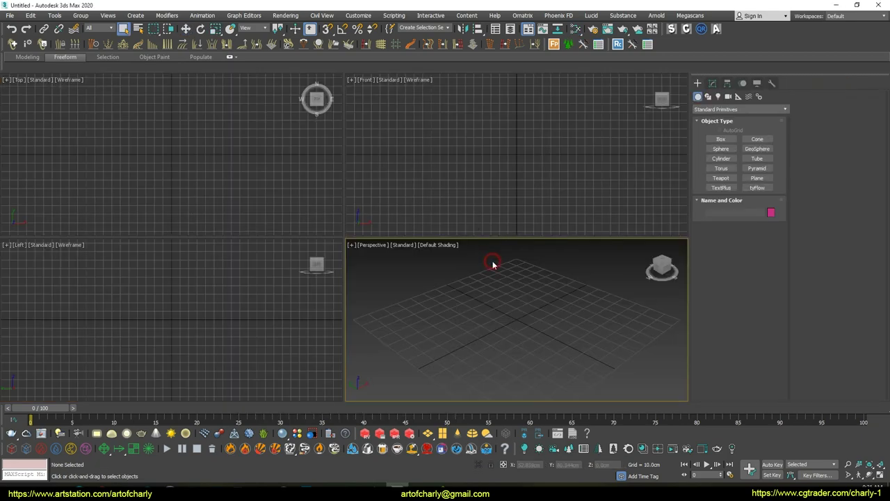
Step: Maximize the Perspective view and import cloth.OBJ with the ZBrush preset, skipping the missing cloth.bmp
{"action": "key", "text": "alt+w"}
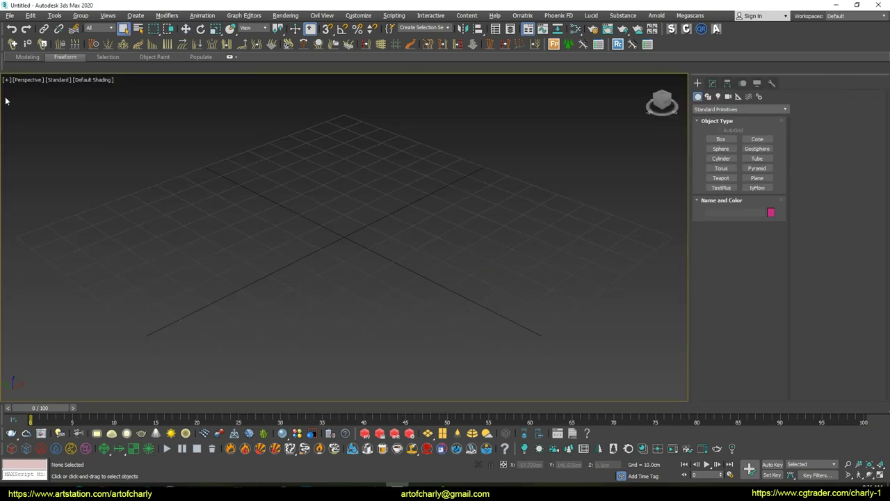
{"action": "left_click", "coordinate": [13, 12]}
{"action": "mouse_move", "coordinate": [146, 147]}
{"action": "left_click", "coordinate": [139, 141]}
{"action": "double_click", "coordinate": [73, 196]}
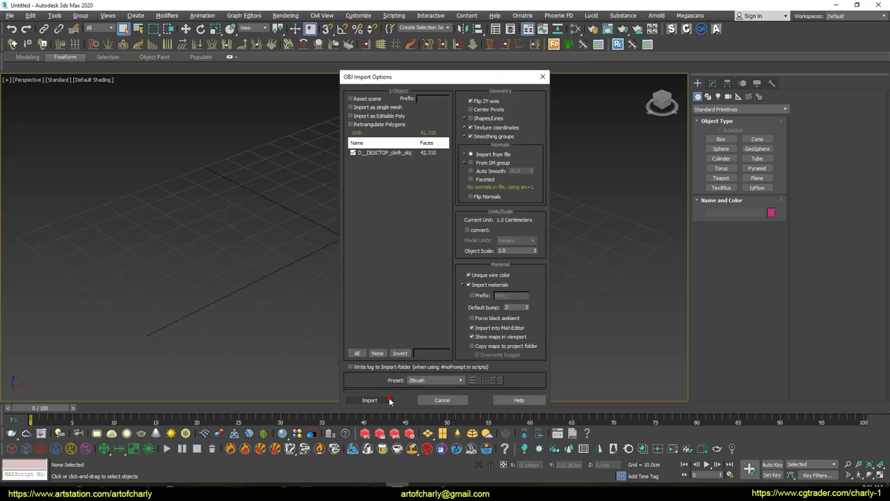
{"action": "left_click", "coordinate": [369, 400]}
{"action": "left_click", "coordinate": [428, 250]}
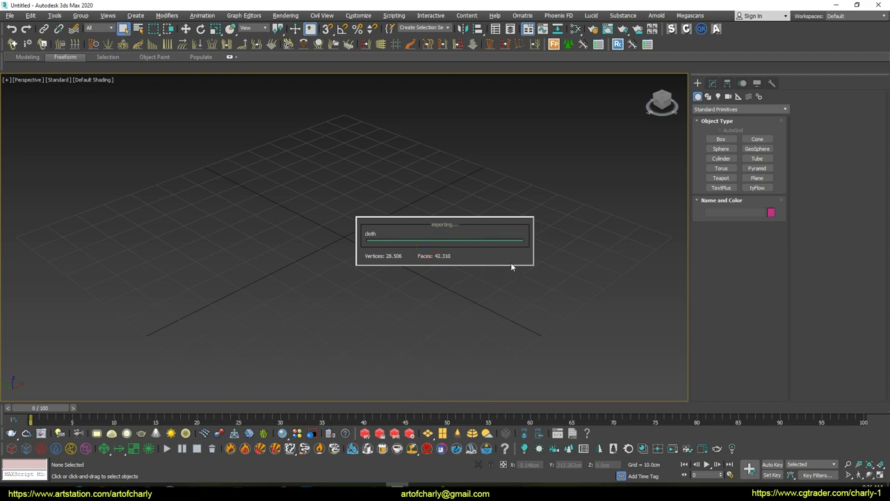
{"action": "left_click", "coordinate": [535, 280]}
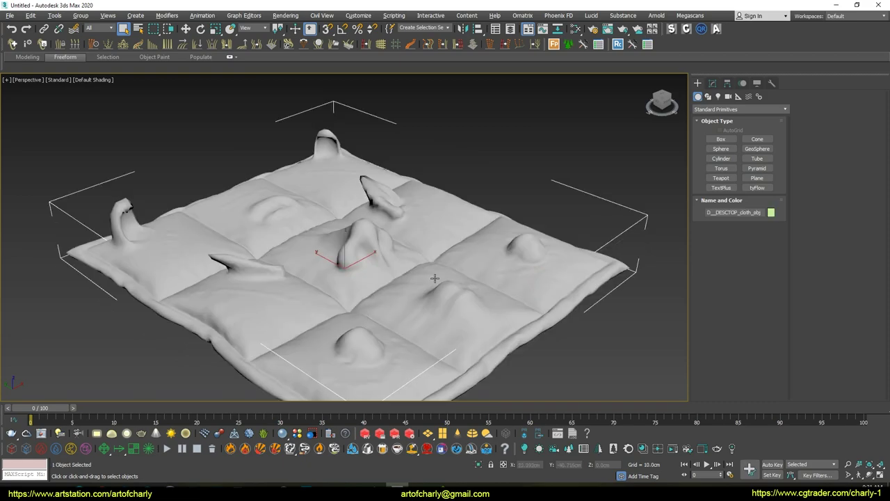
Step: Zoom the view onto the imported cloth mesh and switch to the Move tool
{"action": "scroll", "coordinate": [431, 229], "scroll_direction": "up", "scroll_amount": 2}
{"action": "scroll", "coordinate": [422, 227], "scroll_direction": "up", "scroll_amount": 3}
{"action": "scroll", "coordinate": [422, 226], "scroll_direction": "down", "scroll_amount": 2}
{"action": "key", "text": "w"}
{"action": "scroll", "coordinate": [422, 227], "scroll_direction": "down", "scroll_amount": 3}
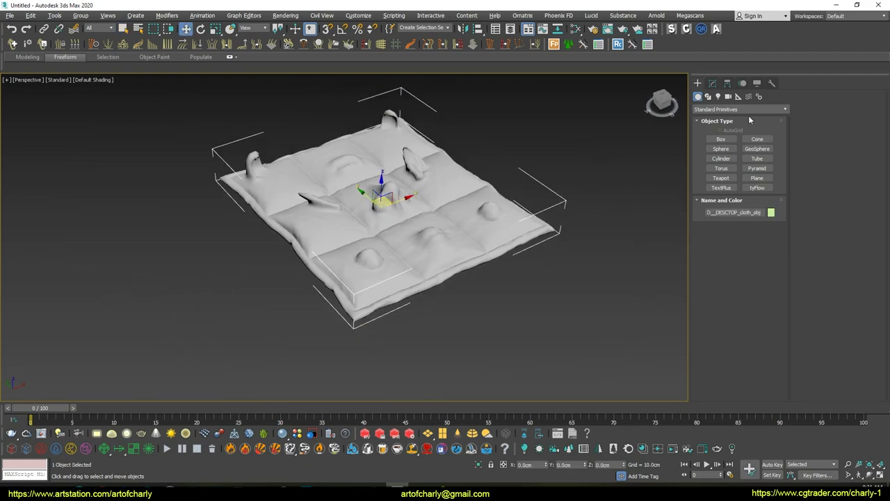
{"action": "left_click", "coordinate": [717, 96]}
Step: Create a Redshift Sun light, RsSun001, aimed down at the cloth
{"action": "left_click", "coordinate": [720, 111]}
{"action": "left_click", "coordinate": [709, 161]}
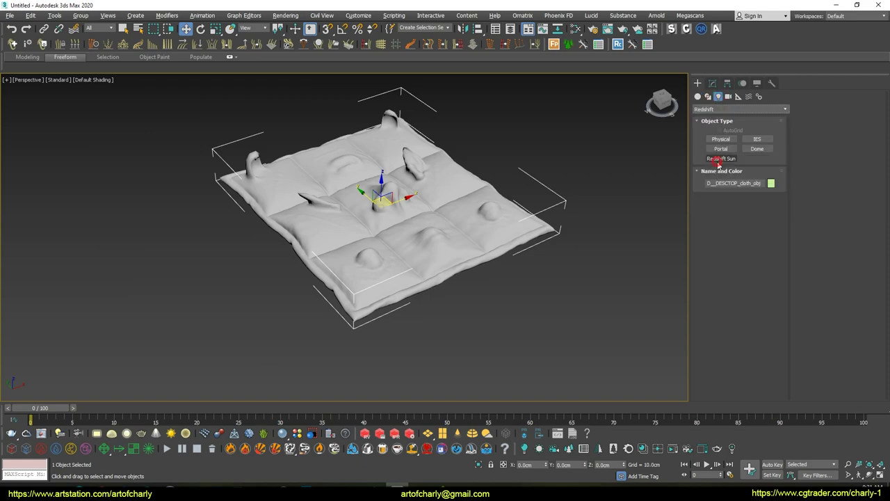
{"action": "left_click", "coordinate": [730, 159]}
{"action": "scroll", "coordinate": [607, 204], "scroll_direction": "up", "scroll_amount": 1}
{"action": "scroll", "coordinate": [608, 204], "scroll_direction": "down", "scroll_amount": 4}
{"action": "left_click_drag", "start_coordinate": [608, 204], "coordinate": [550, 142]}
{"action": "right_click", "coordinate": [550, 143]}
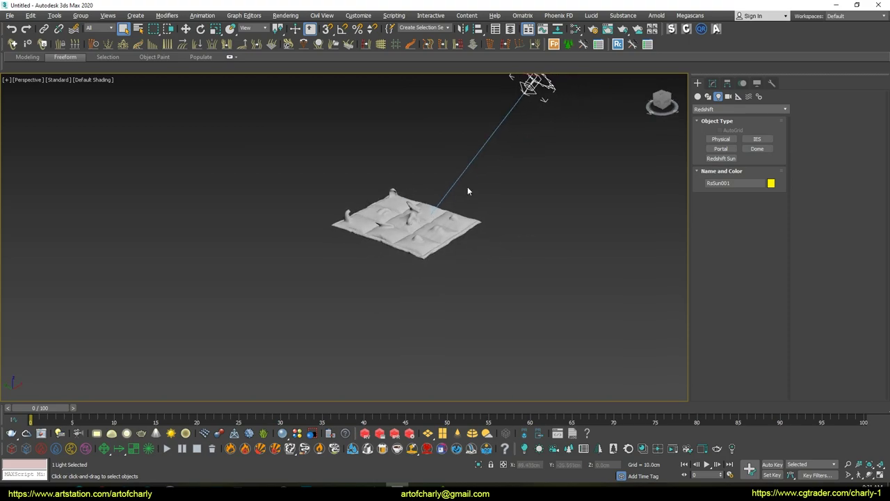
Step: Zoom in, select the cloth mesh, and open the Slate Material Editor with M
{"action": "scroll", "coordinate": [417, 264], "scroll_direction": "up", "scroll_amount": 2}
{"action": "scroll", "coordinate": [403, 281], "scroll_direction": "up", "scroll_amount": 2}
{"action": "scroll", "coordinate": [402, 282], "scroll_direction": "up", "scroll_amount": 2}
{"action": "scroll", "coordinate": [407, 260], "scroll_direction": "up", "scroll_amount": 2}
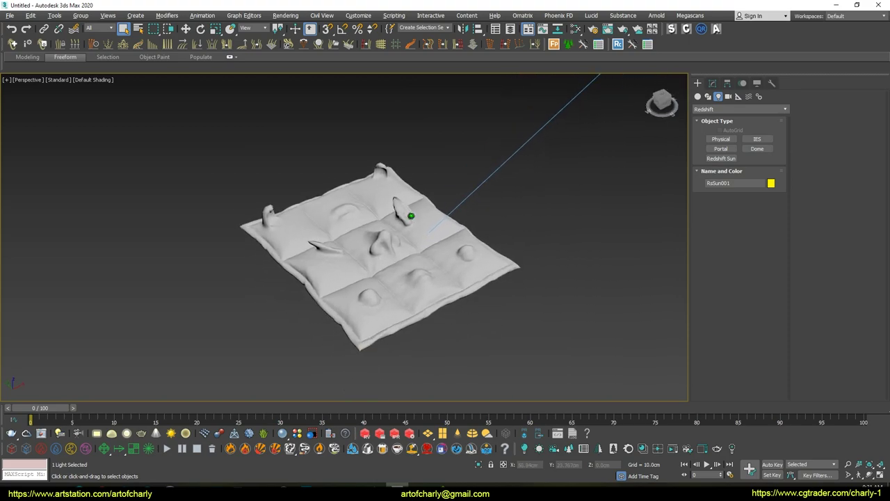
{"action": "left_click", "coordinate": [382, 245]}
{"action": "key", "text": "m"}
{"action": "right_click", "coordinate": [380, 247]}
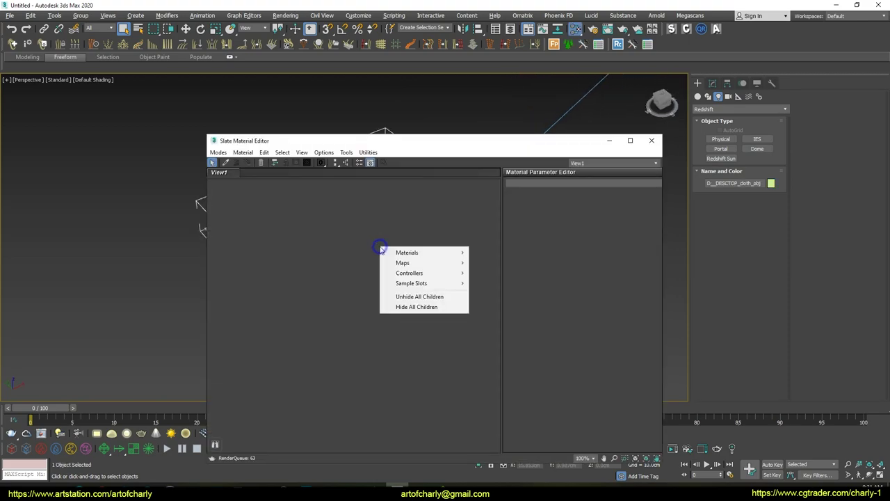
Step: Change the renderer from V-Ray 5 to Redshift, then add an RS Material node, Material #25
{"action": "left_click", "coordinate": [401, 202]}
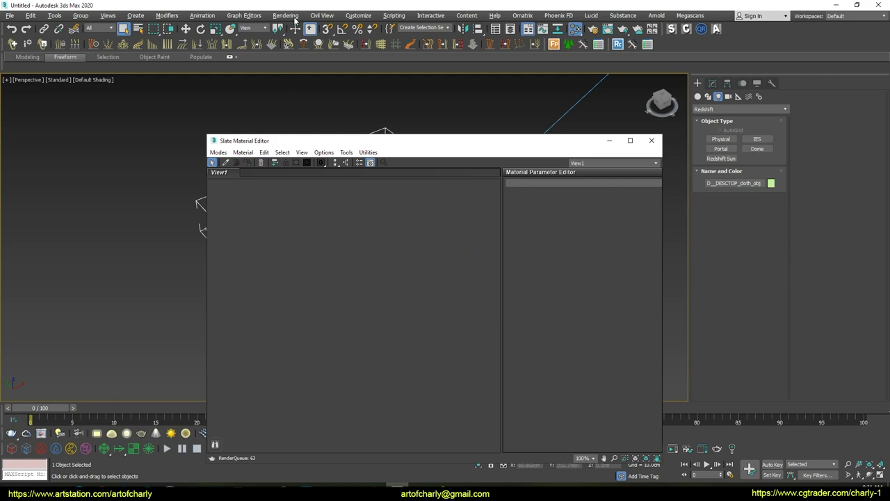
{"action": "left_click", "coordinate": [285, 15]}
{"action": "left_click", "coordinate": [310, 67]}
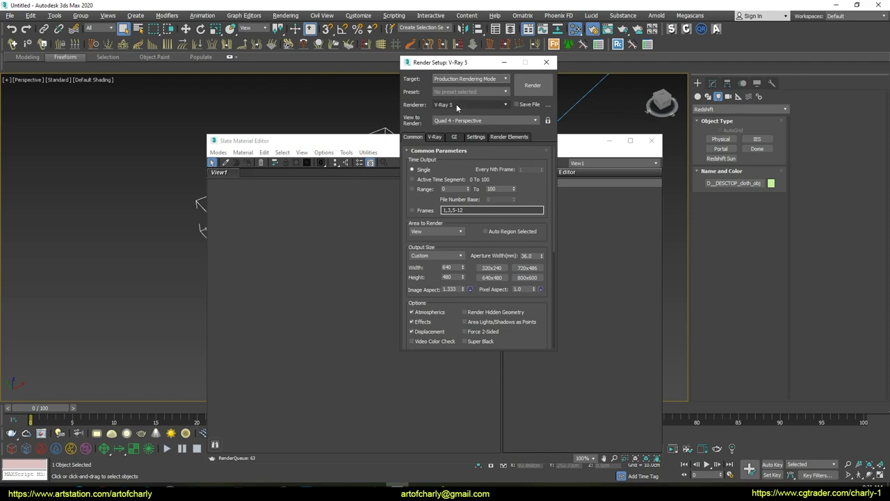
{"action": "left_click", "coordinate": [456, 104]}
{"action": "left_click", "coordinate": [463, 173]}
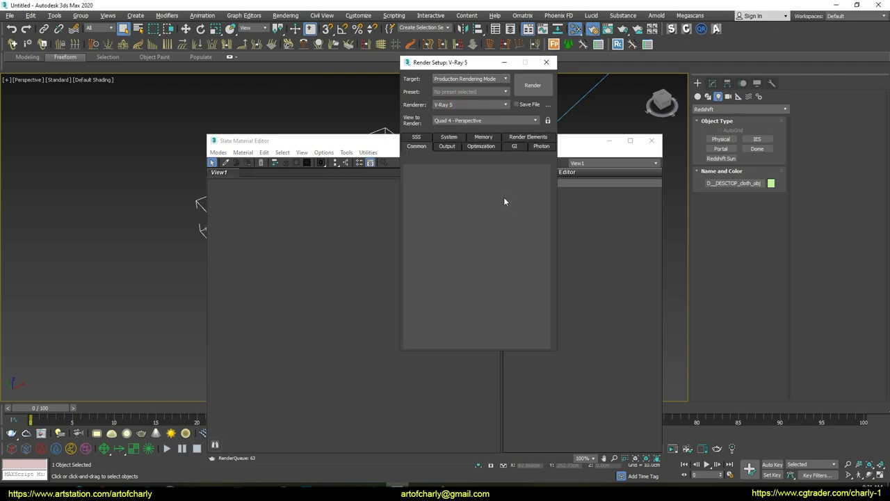
{"action": "left_click", "coordinate": [546, 62]}
{"action": "right_click", "coordinate": [379, 276]}
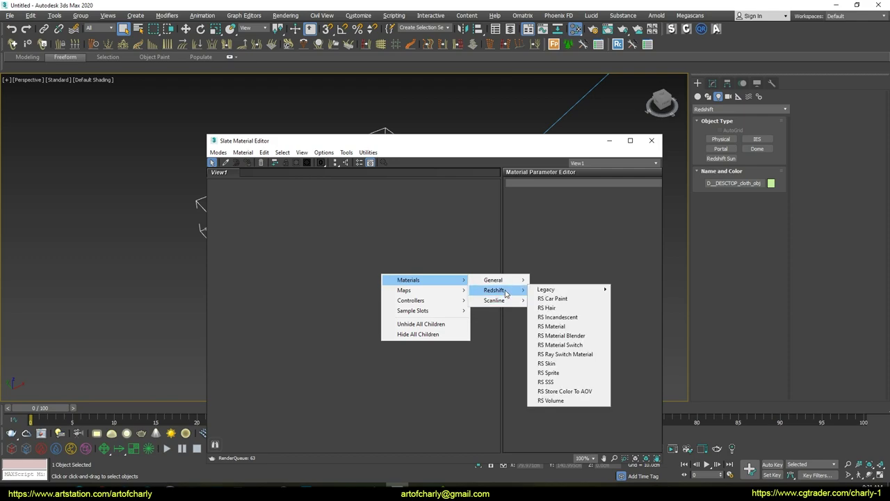
{"action": "mouse_move", "coordinate": [494, 290]}
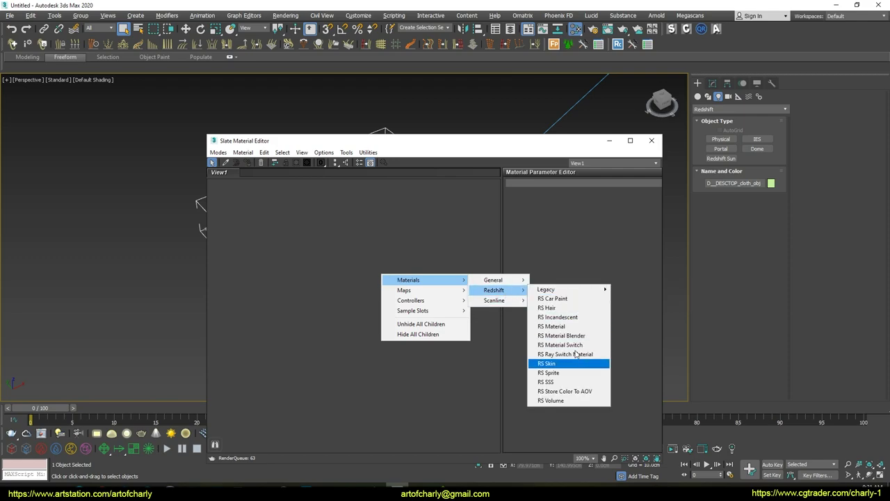
{"action": "left_click", "coordinate": [576, 328]}
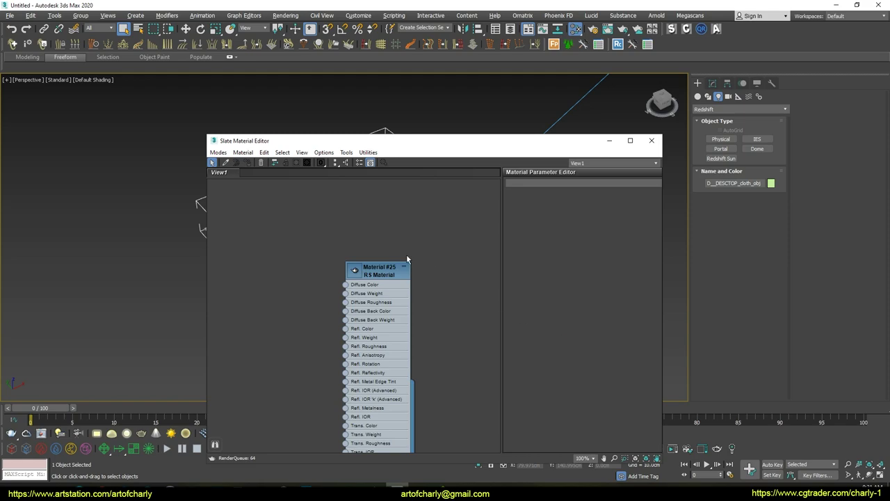
Step: Assign Material #25 to the selected cloth and open its parameters
{"action": "left_click_drag", "start_coordinate": [360, 140], "coordinate": [360, 184]}
{"action": "right_click", "coordinate": [389, 315]}
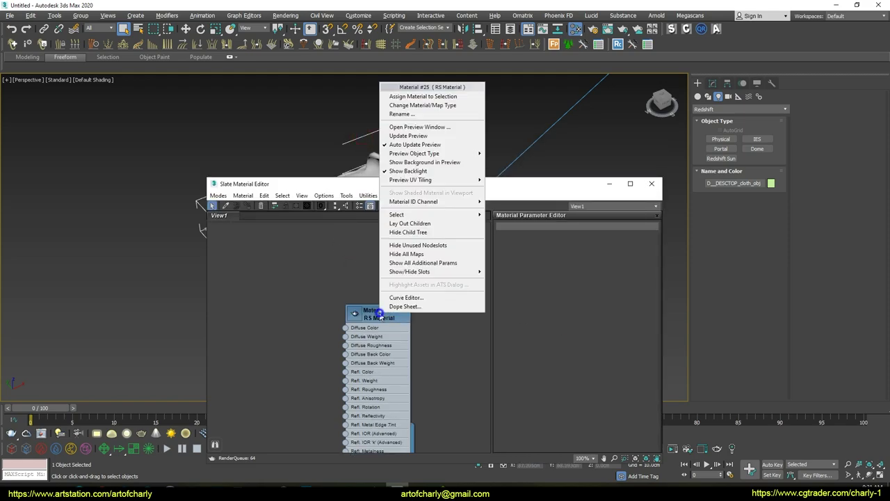
{"action": "left_click", "coordinate": [418, 100]}
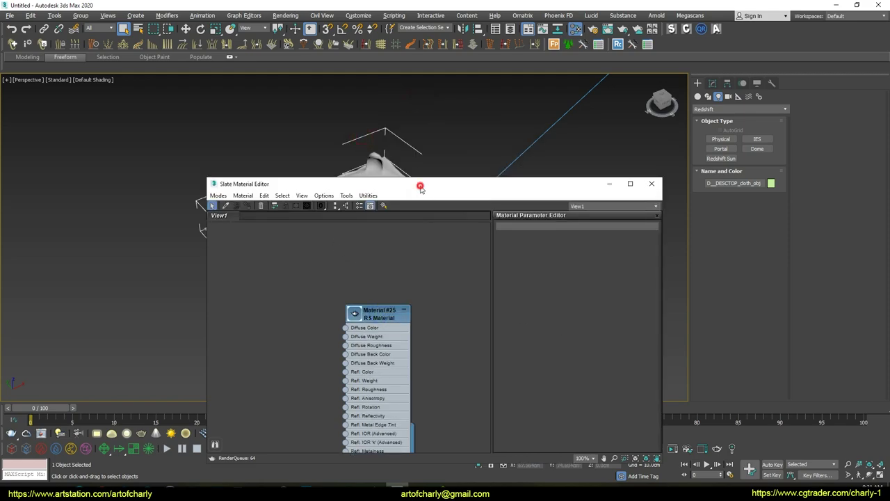
{"action": "left_click_drag", "start_coordinate": [420, 187], "coordinate": [432, 131]}
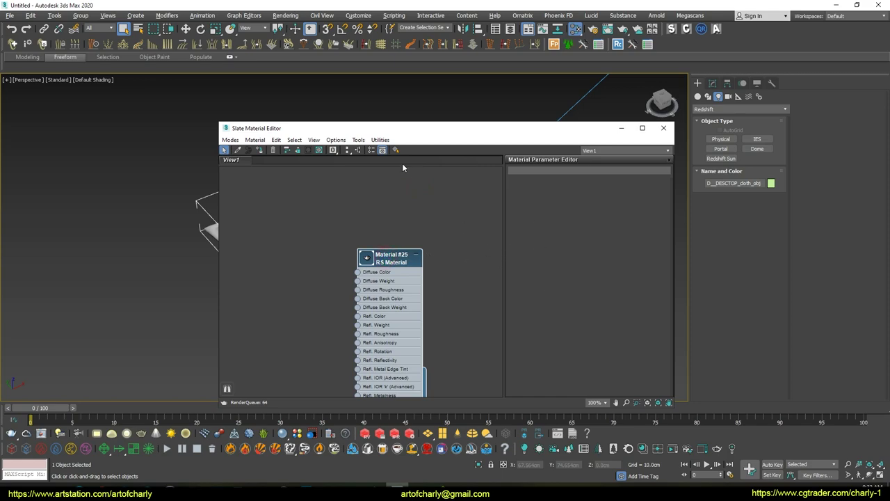
{"action": "double_click", "coordinate": [389, 258]}
Step: Put an RS Displacement map into Material #25's Displacement slot
{"action": "left_click_drag", "start_coordinate": [390, 258], "coordinate": [406, 202]}
{"action": "scroll", "coordinate": [551, 357], "scroll_direction": "down", "scroll_amount": 3}
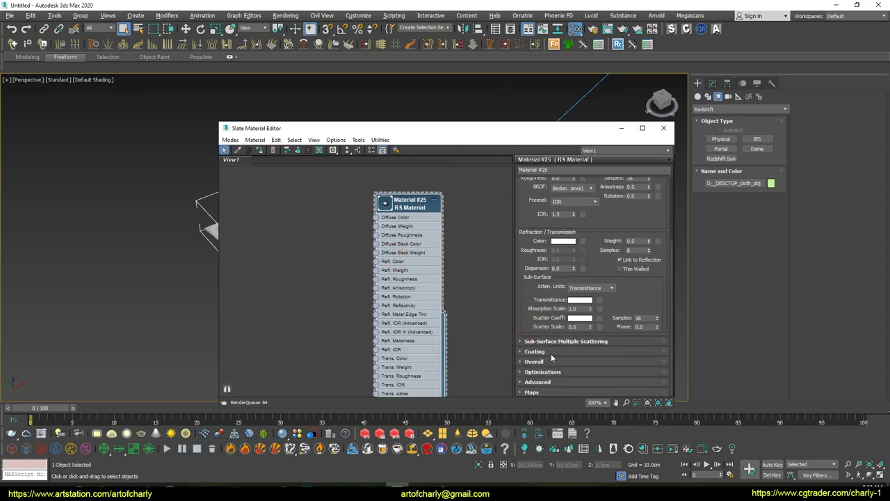
{"action": "left_click", "coordinate": [537, 392]}
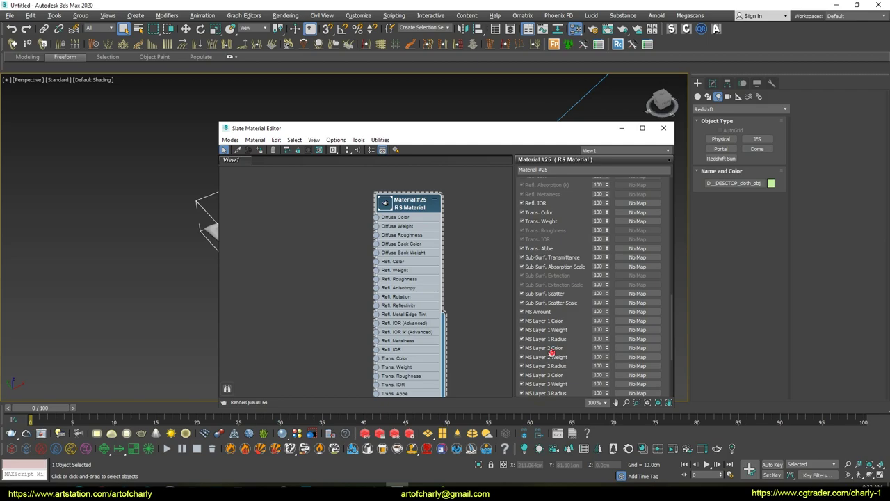
{"action": "left_click_drag", "start_coordinate": [551, 352], "coordinate": [541, 141]}
{"action": "left_click", "coordinate": [637, 376]}
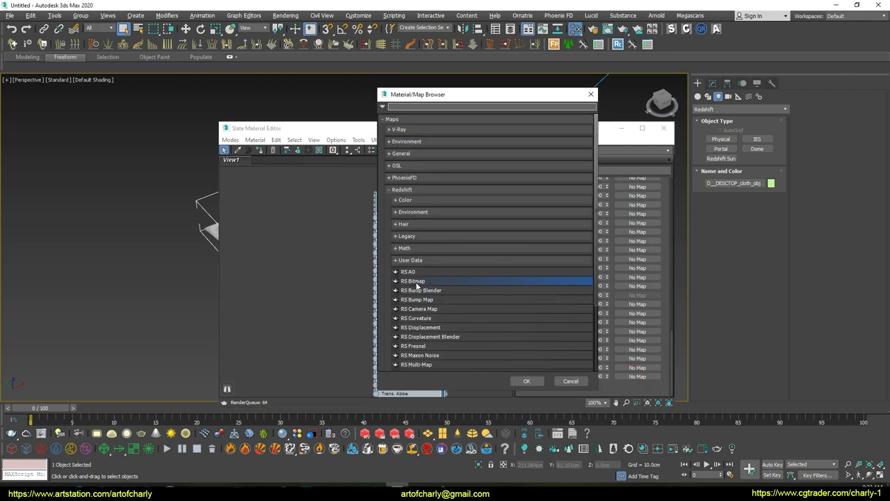
{"action": "scroll", "coordinate": [459, 309], "scroll_direction": "down", "scroll_amount": 1}
{"action": "scroll", "coordinate": [472, 326], "scroll_direction": "down", "scroll_amount": 2}
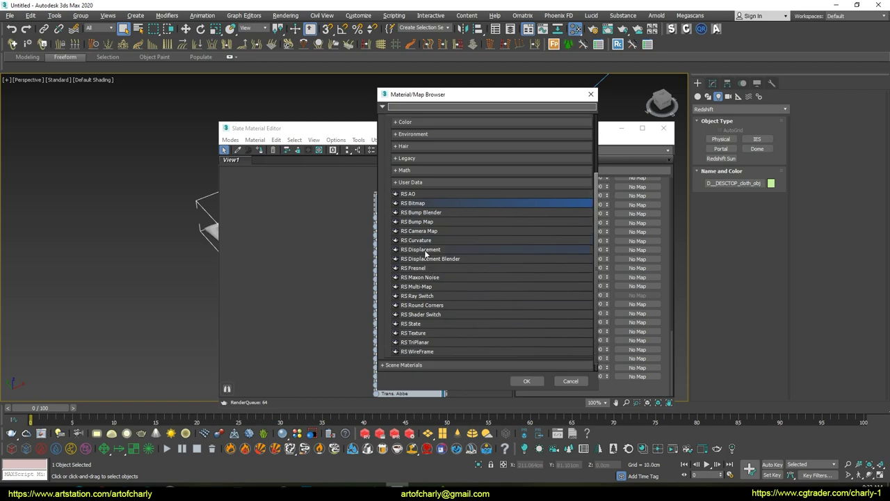
{"action": "double_click", "coordinate": [420, 249]}
Step: Give the RS Displacement node an RS Bitmap texture and show the bitmap's parameters
{"action": "middle_click_drag", "start_coordinate": [308, 321], "coordinate": [386, 185]}
{"action": "scroll", "coordinate": [395, 300], "scroll_direction": "down", "scroll_amount": 2}
{"action": "scroll", "coordinate": [395, 305], "scroll_direction": "down", "scroll_amount": 2}
{"action": "scroll", "coordinate": [389, 303], "scroll_direction": "up", "scroll_amount": 2}
{"action": "scroll", "coordinate": [389, 303], "scroll_direction": "up", "scroll_amount": 2}
{"action": "left_click", "coordinate": [389, 256]}
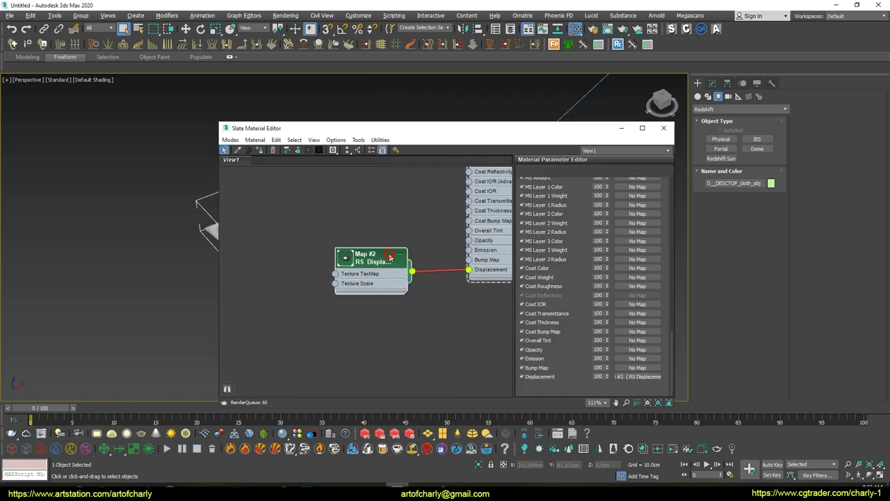
{"action": "left_click", "coordinate": [577, 198]}
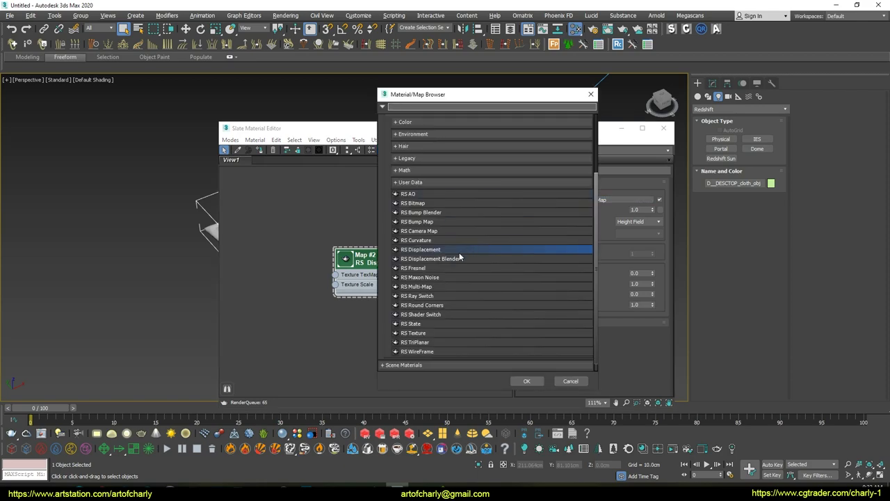
{"action": "double_click", "coordinate": [412, 203]}
{"action": "middle_click_drag", "start_coordinate": [362, 217], "coordinate": [419, 201]}
{"action": "double_click", "coordinate": [328, 272]}
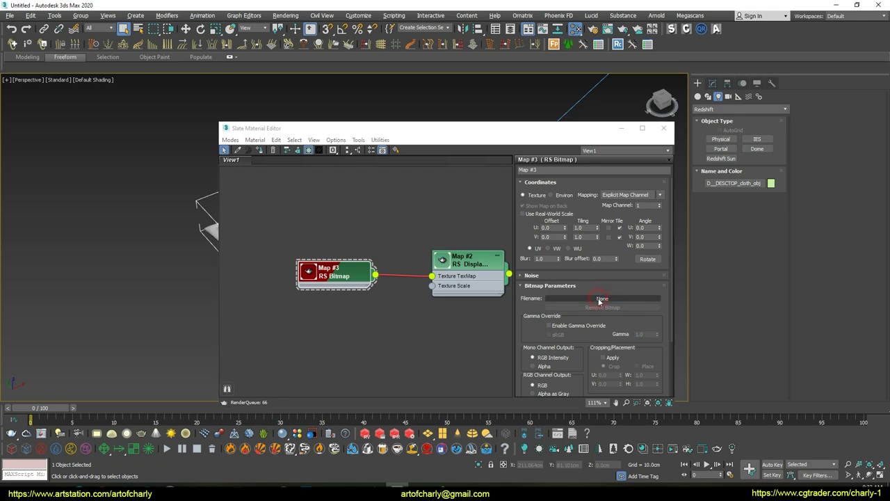
Step: Load cloth-DM8192_u0_v0.exr into the RS Bitmap with gamma overridden to 1.0
{"action": "left_click", "coordinate": [600, 299]}
{"action": "left_click", "coordinate": [310, 284]}
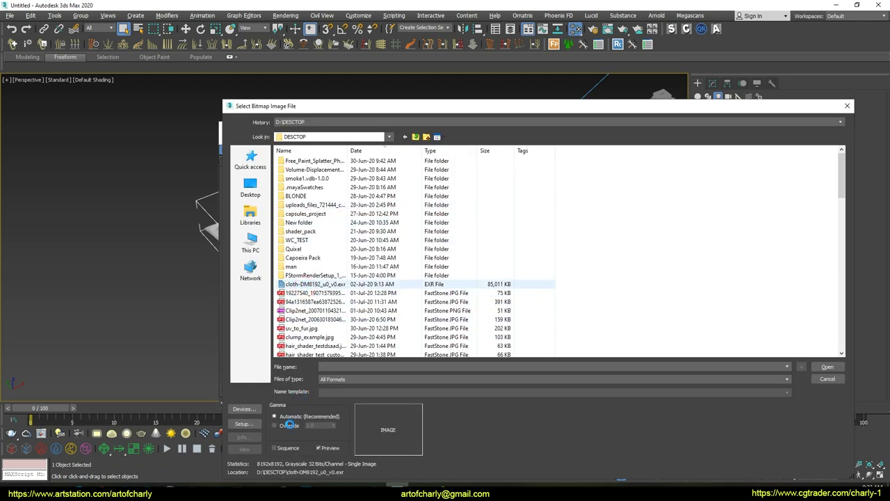
{"action": "left_click", "coordinate": [276, 426]}
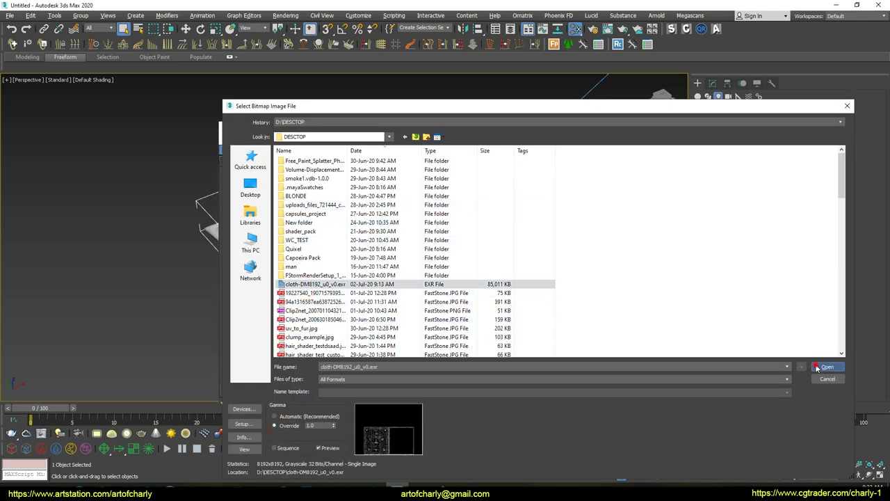
{"action": "left_click", "coordinate": [826, 367]}
{"action": "left_click", "coordinate": [447, 311]}
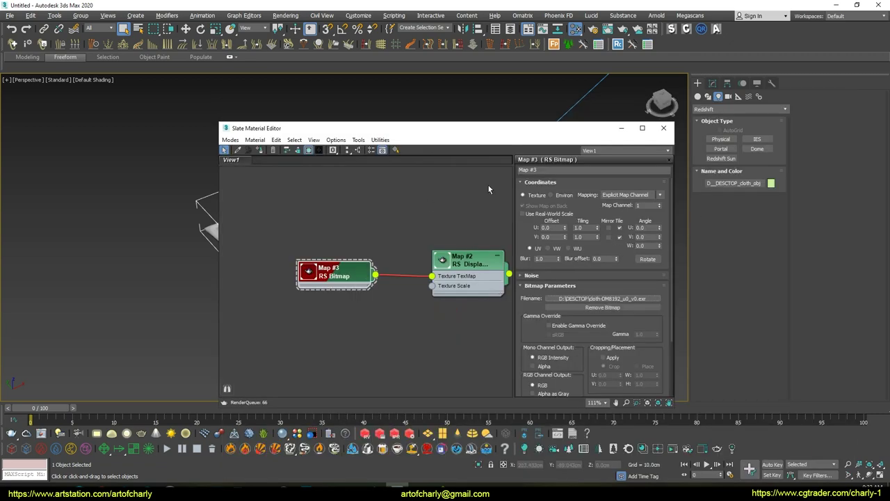
Step: Close the material editor and reselect the cloth object
{"action": "left_click", "coordinate": [663, 128]}
{"action": "left_click", "coordinate": [551, 338]}
{"action": "left_click", "coordinate": [507, 277]}
{"action": "left_click", "coordinate": [712, 83]}
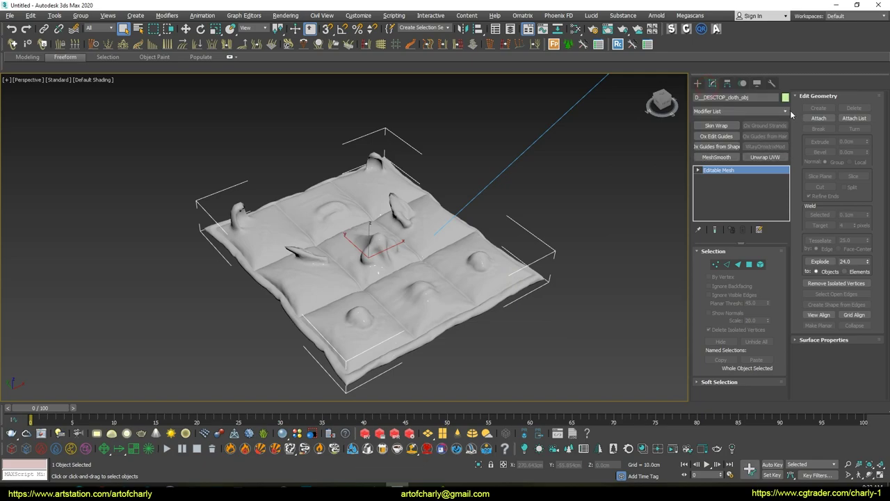
Step: Add a Redshift Mesh Parameters modifier to the cloth and review its Tessellation and Displacement settings
{"action": "left_click", "coordinate": [785, 110]}
{"action": "left_click_drag", "start_coordinate": [787, 125], "coordinate": [794, 406]}
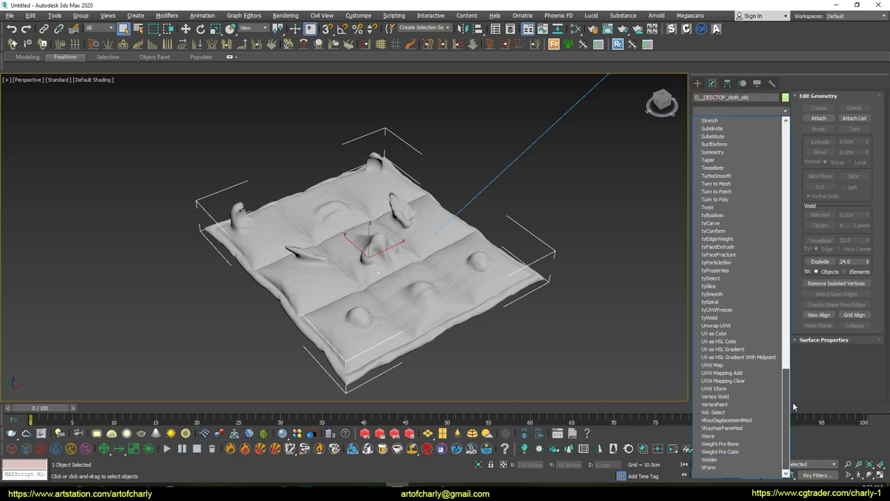
{"action": "left_click_drag", "start_coordinate": [787, 409], "coordinate": [779, 317]}
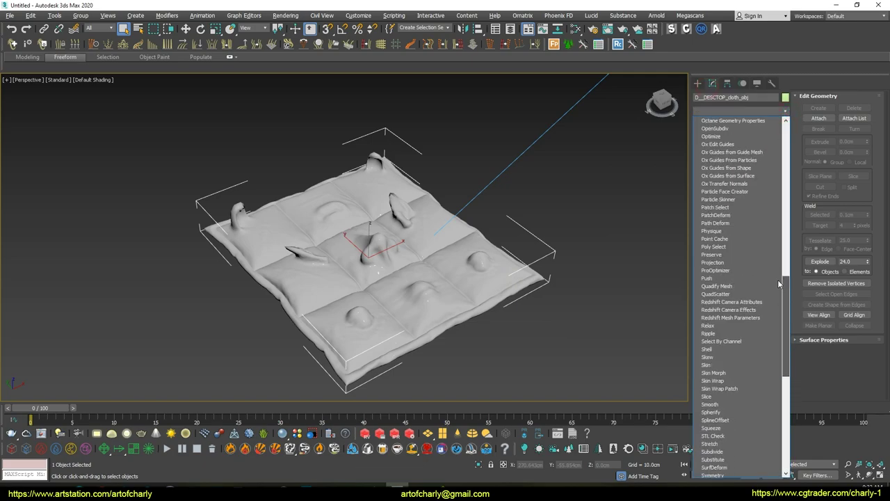
{"action": "left_click", "coordinate": [735, 317]}
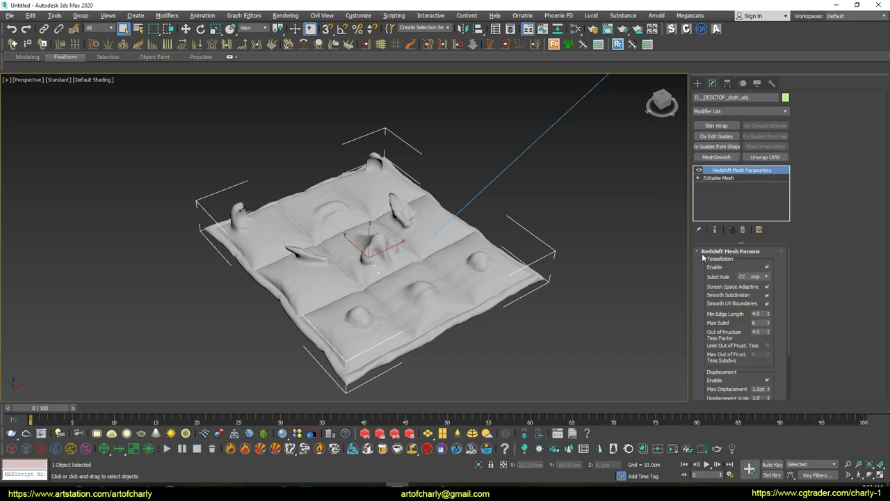
{"action": "left_click_drag", "start_coordinate": [702, 304], "coordinate": [703, 264]}
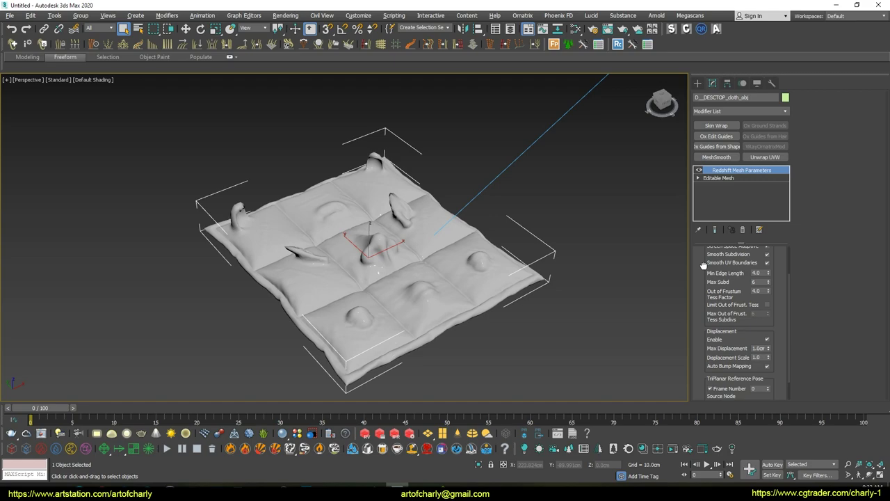
{"action": "left_click_drag", "start_coordinate": [704, 265], "coordinate": [718, 312]}
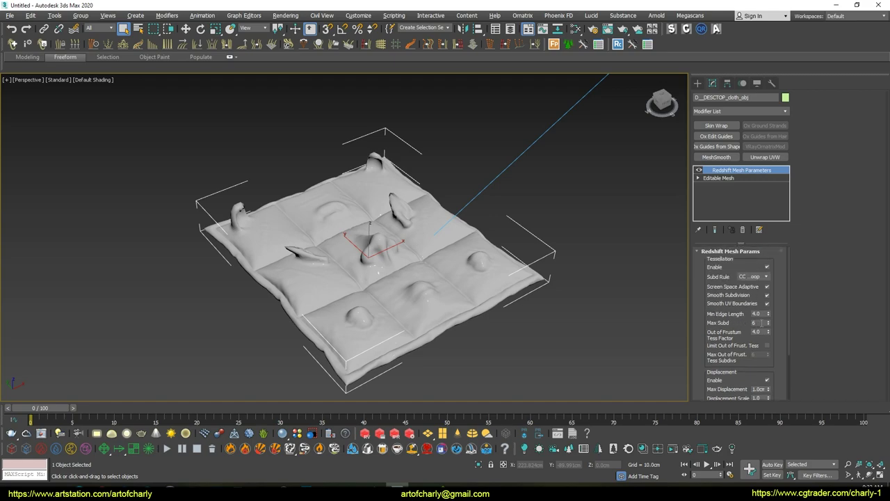
{"action": "left_click_drag", "start_coordinate": [705, 346], "coordinate": [703, 346]}
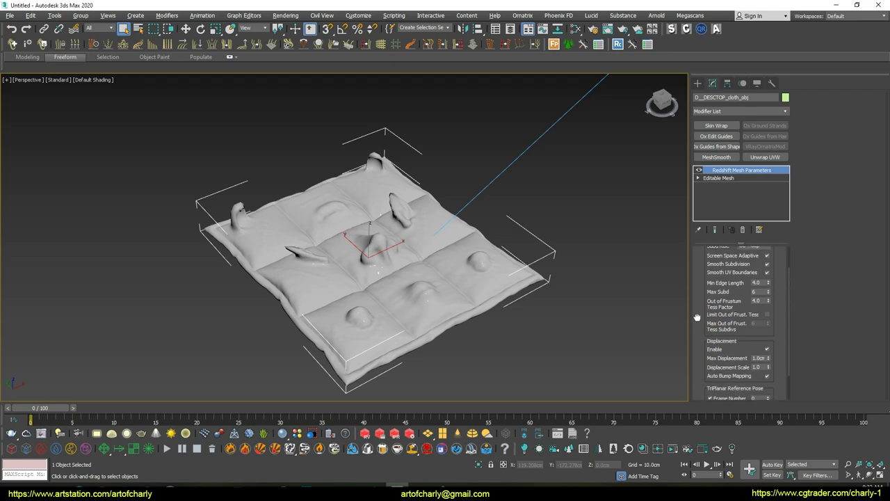
{"action": "left_click", "coordinate": [285, 16]}
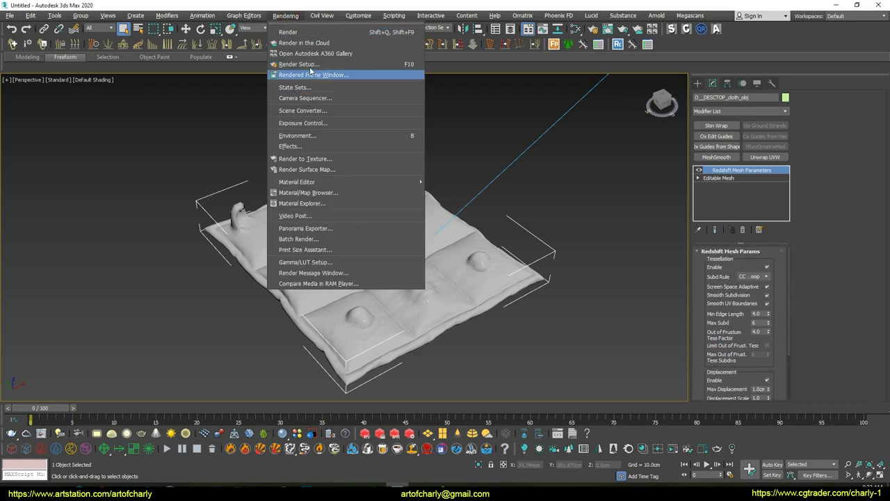
Step: In Render Setup's GI tab, set Brute Force primary and Irradiance Point Cloud secondary
{"action": "left_click", "coordinate": [309, 71]}
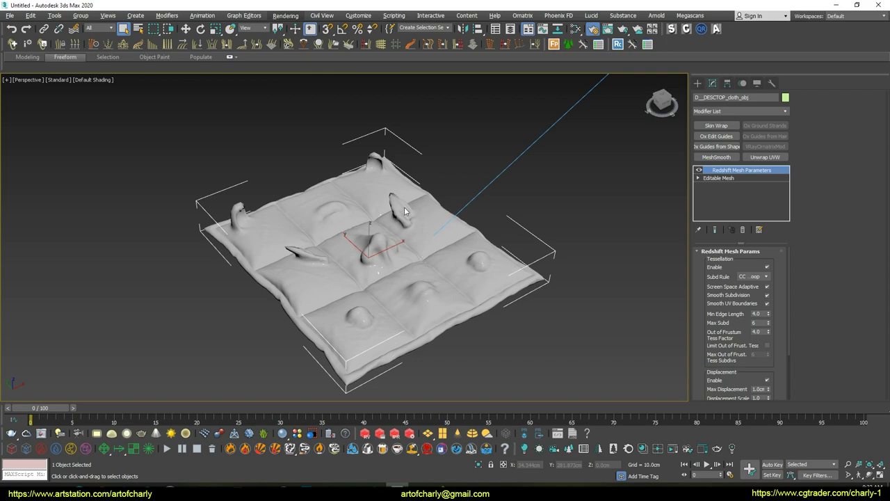
{"action": "left_click", "coordinate": [452, 148]}
{"action": "left_click", "coordinate": [485, 147]}
{"action": "left_click", "coordinate": [520, 146]}
{"action": "left_click", "coordinate": [481, 173]}
{"action": "left_click", "coordinate": [482, 200]}
{"action": "left_click", "coordinate": [475, 187]}
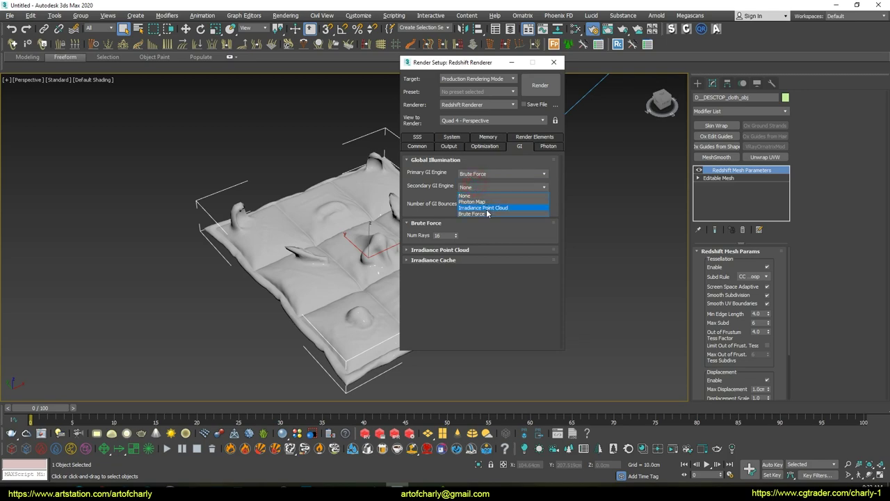
{"action": "left_click", "coordinate": [487, 208]}
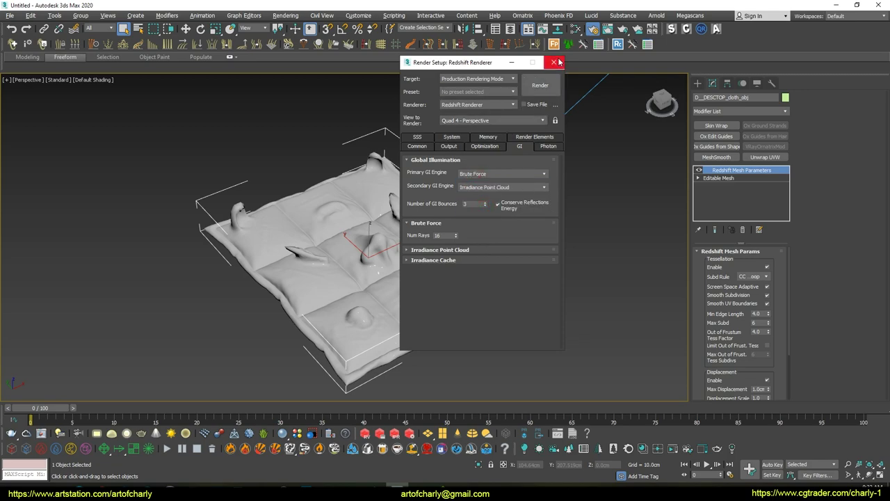
Step: Check the System tab's Experimental Options, then close Render Setup
{"action": "left_click", "coordinate": [448, 147]}
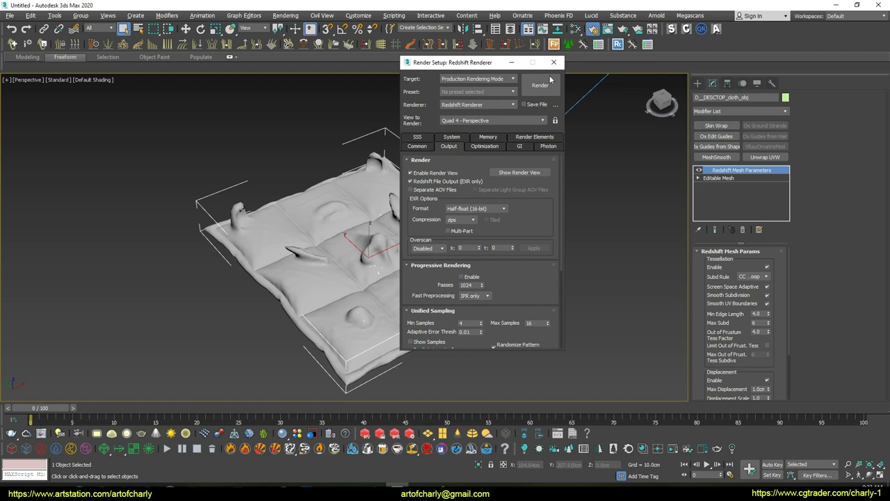
{"action": "scroll", "coordinate": [508, 286], "scroll_direction": "down", "scroll_amount": 3}
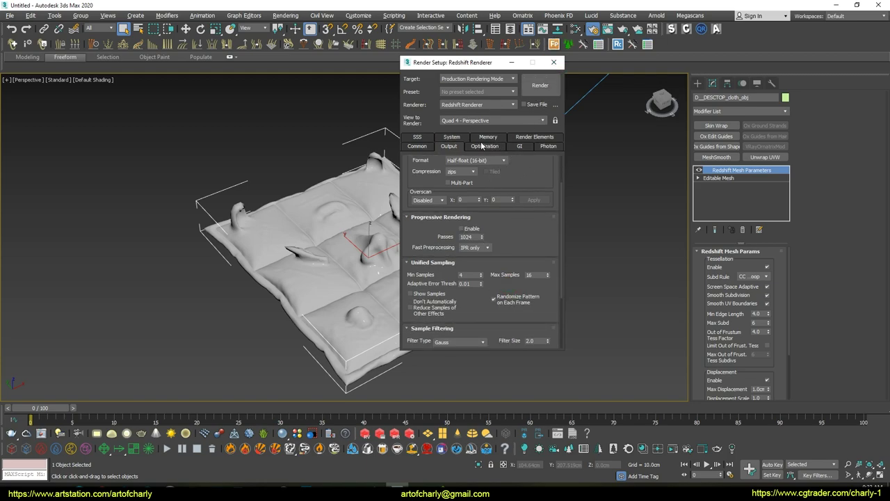
{"action": "left_click", "coordinate": [451, 137]}
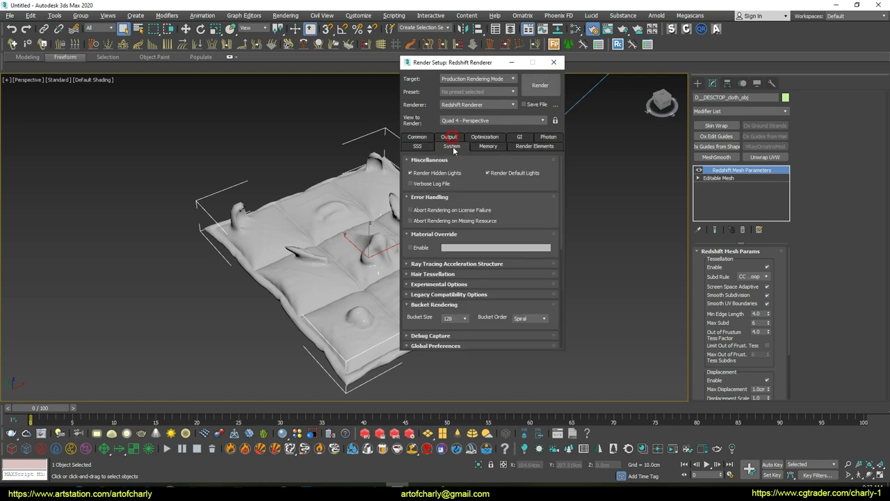
{"action": "left_click", "coordinate": [425, 285]}
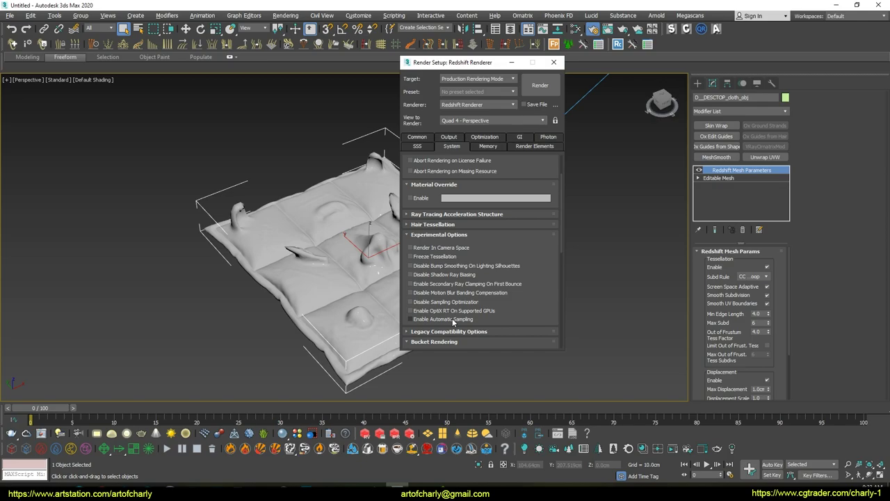
{"action": "left_click", "coordinate": [553, 62]}
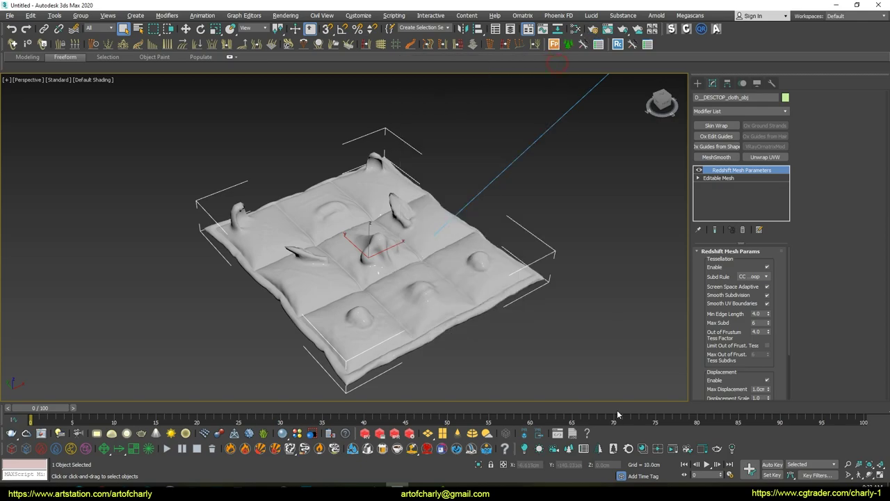
Step: Start a Redshift IPR render, dismiss the renderer error, and orbit to look down on the cloth
{"action": "left_click", "coordinate": [702, 449]}
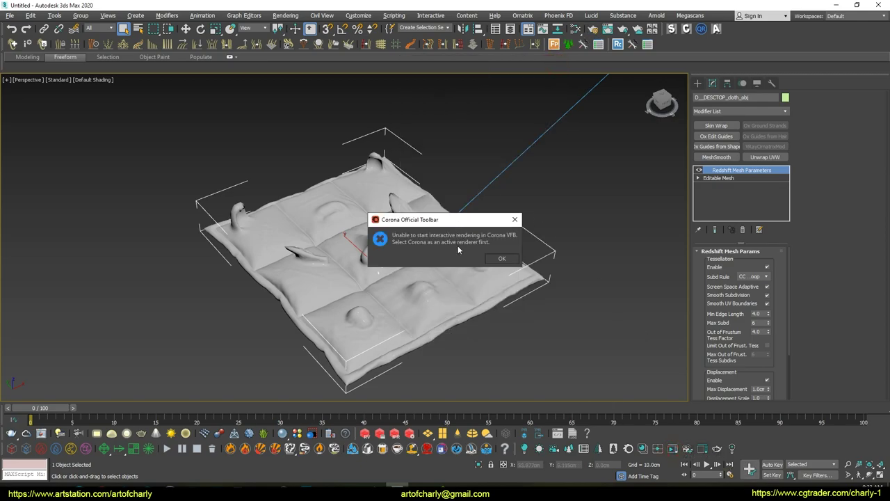
{"action": "left_click", "coordinate": [501, 262]}
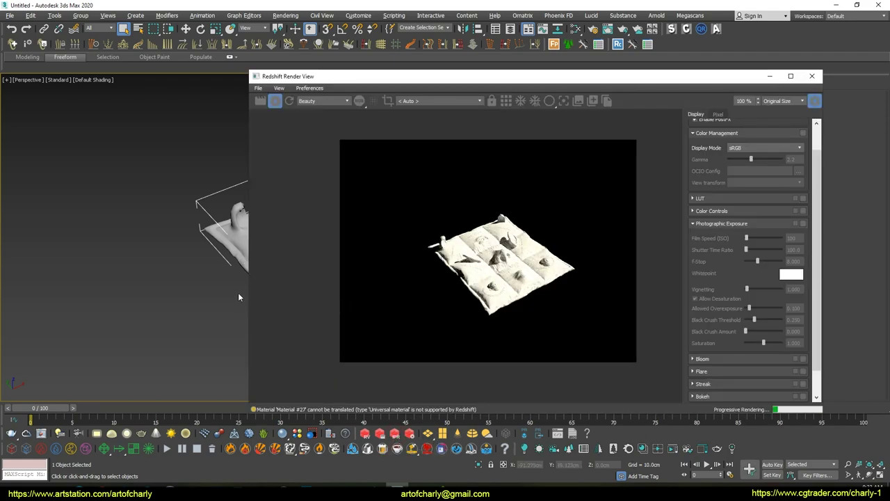
{"action": "middle_click_drag", "start_coordinate": [238, 292], "coordinate": [218, 232], "text": "alt"}
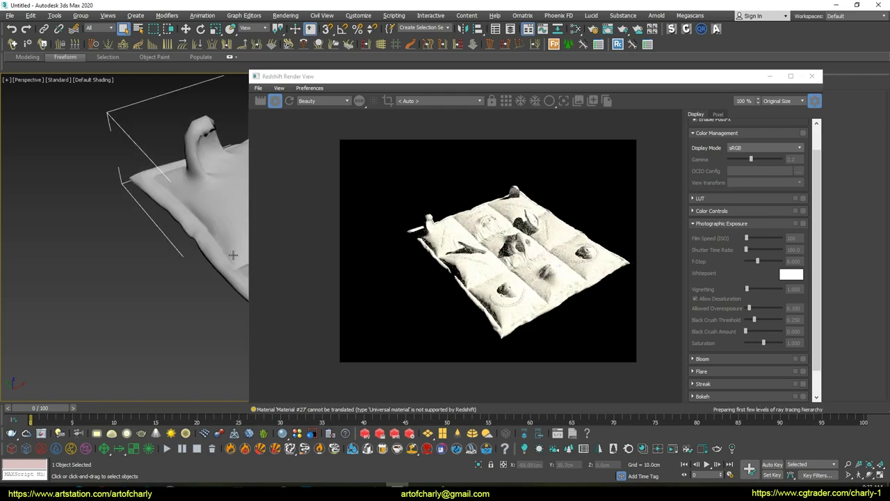
{"action": "scroll", "coordinate": [118, 242], "scroll_direction": "up", "scroll_amount": 10}
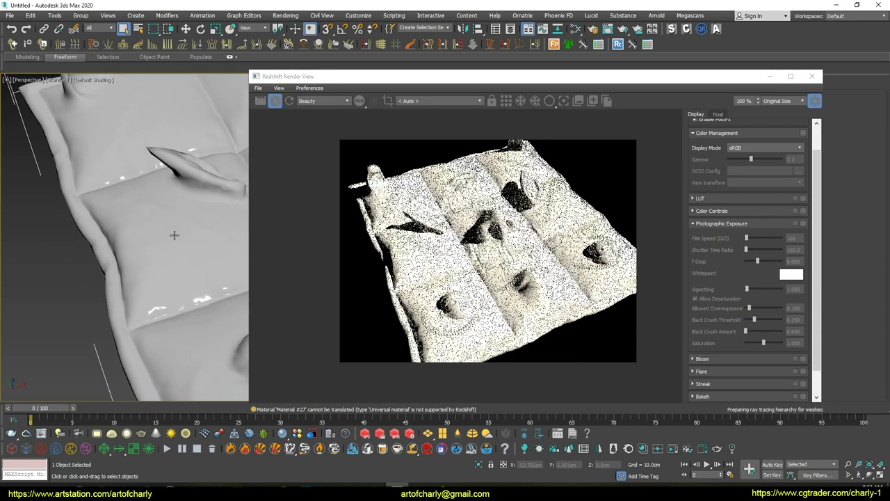
{"action": "middle_click_drag", "start_coordinate": [195, 270], "coordinate": [160, 249], "text": "alt"}
{"action": "scroll", "coordinate": [166, 262], "scroll_direction": "up", "scroll_amount": 3}
{"action": "scroll", "coordinate": [159, 249], "scroll_direction": "down", "scroll_amount": 5}
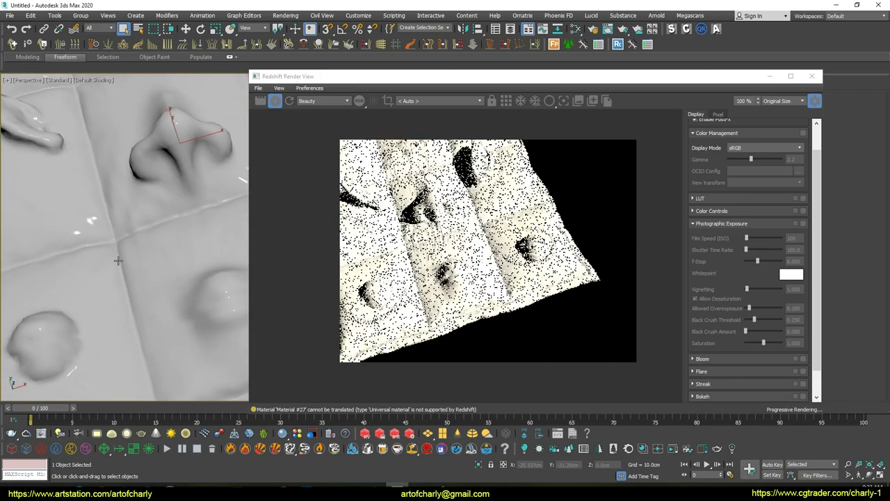
{"action": "scroll", "coordinate": [181, 267], "scroll_direction": "up", "scroll_amount": 6}
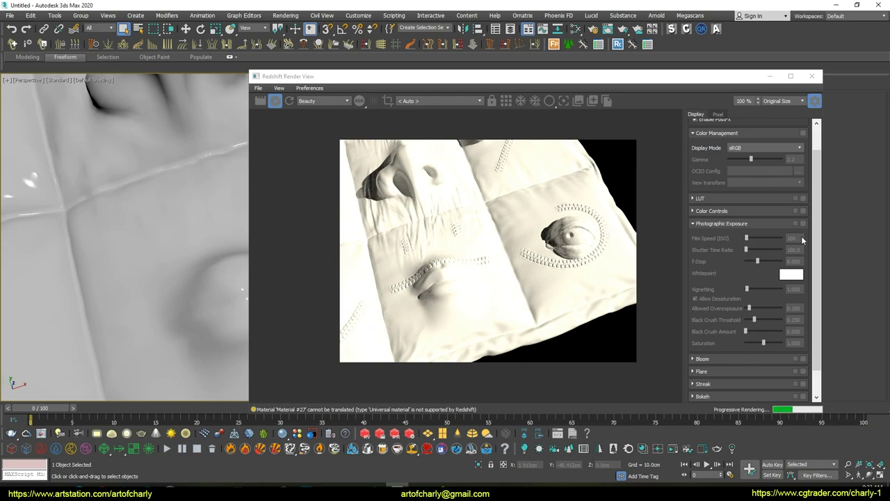
Step: Enable Photographic Exposure with strong vignetting and shutter ratio 476.2, then orbit around the pillow
{"action": "left_click", "coordinate": [796, 224]}
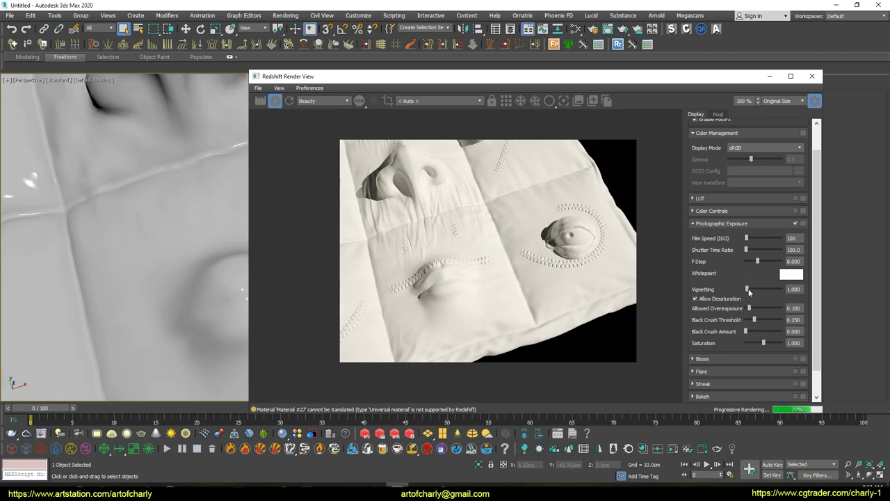
{"action": "left_click_drag", "start_coordinate": [747, 289], "coordinate": [752, 289]}
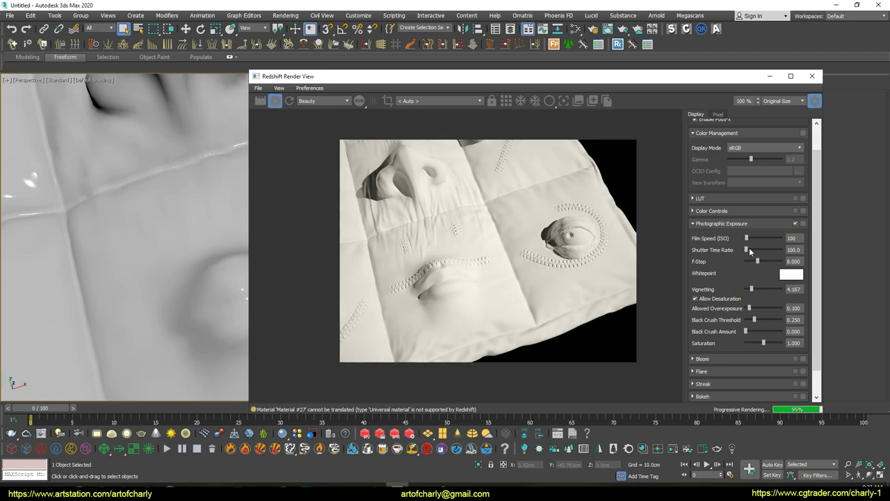
{"action": "left_click_drag", "start_coordinate": [746, 249], "coordinate": [748, 238]}
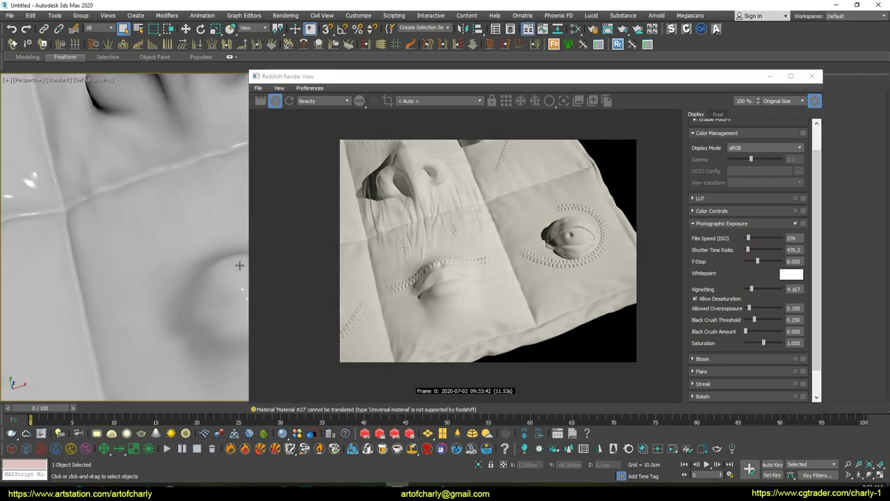
{"action": "scroll", "coordinate": [230, 243], "scroll_direction": "down", "scroll_amount": 3}
{"action": "mouse_move", "coordinate": [219, 217]}
{"action": "middle_mouse_down", "text": "alt"}
{"action": "mouse_move", "coordinate": [200, 215]}
{"action": "mouse_move", "coordinate": [204, 237]}
{"action": "middle_mouse_up", "text": "alt"}
{"action": "mouse_move", "coordinate": [174, 194]}
{"action": "middle_mouse_down", "text": "alt"}
{"action": "mouse_move", "coordinate": [187, 278]}
{"action": "mouse_move", "coordinate": [180, 167]}
{"action": "middle_mouse_up", "text": "alt"}
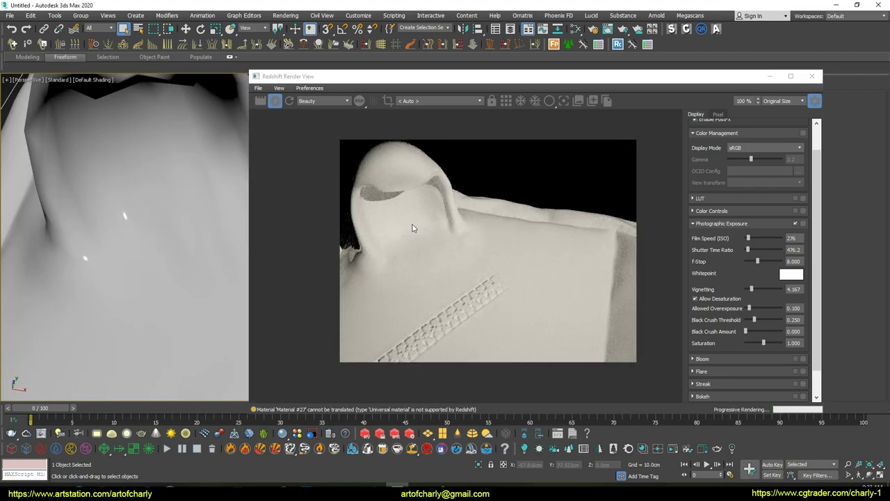
{"action": "middle_click_drag", "start_coordinate": [184, 200], "coordinate": [189, 248], "text": "alt"}
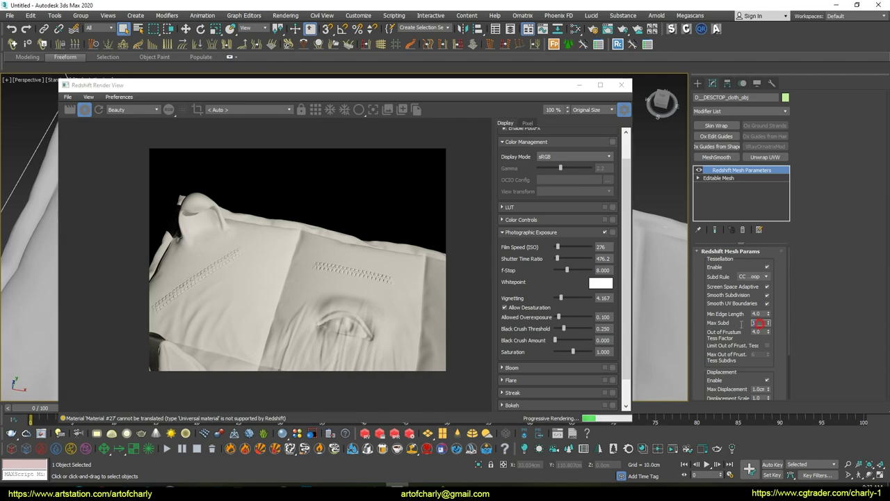
Step: Pan the Redshift preview, recheck the cloth's tessellation settings, and close the Redshift Render View
{"action": "middle_click_drag", "start_coordinate": [316, 301], "coordinate": [326, 297]}
{"action": "scroll", "coordinate": [388, 273], "scroll_direction": "up", "scroll_amount": 3}
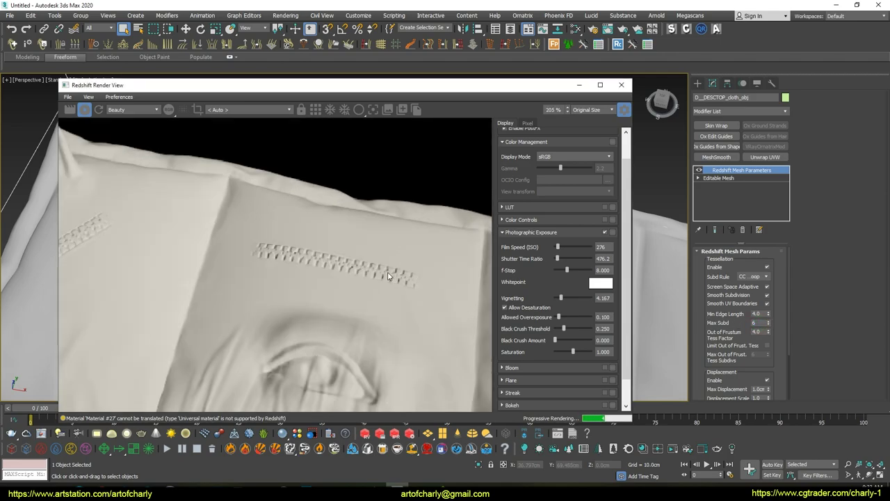
{"action": "scroll", "coordinate": [388, 273], "scroll_direction": "down", "scroll_amount": 2}
{"action": "scroll", "coordinate": [359, 324], "scroll_direction": "down", "scroll_amount": 1}
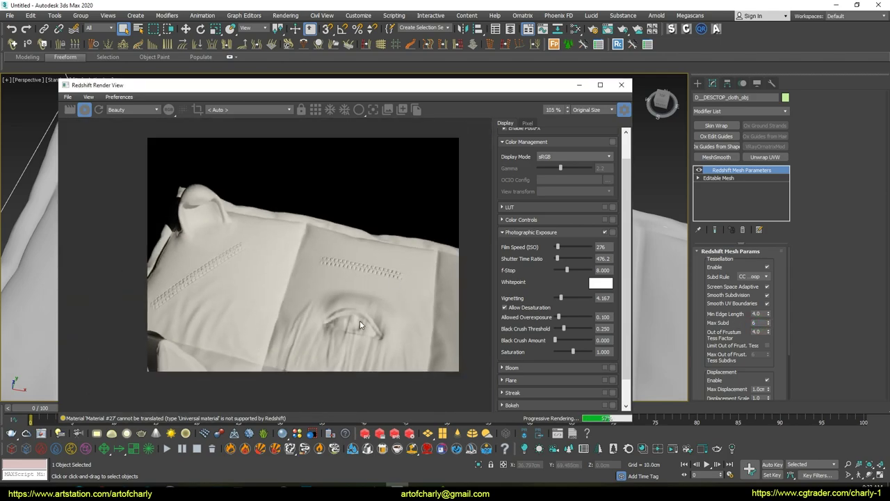
{"action": "left_click", "coordinate": [744, 316]}
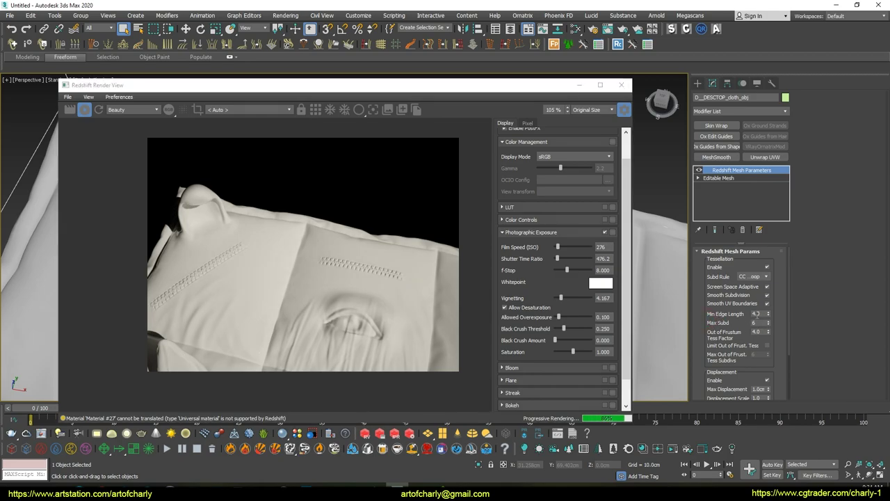
{"action": "scroll", "coordinate": [751, 348], "scroll_direction": "down", "scroll_amount": 2}
{"action": "scroll", "coordinate": [764, 306], "scroll_direction": "down", "scroll_amount": 2}
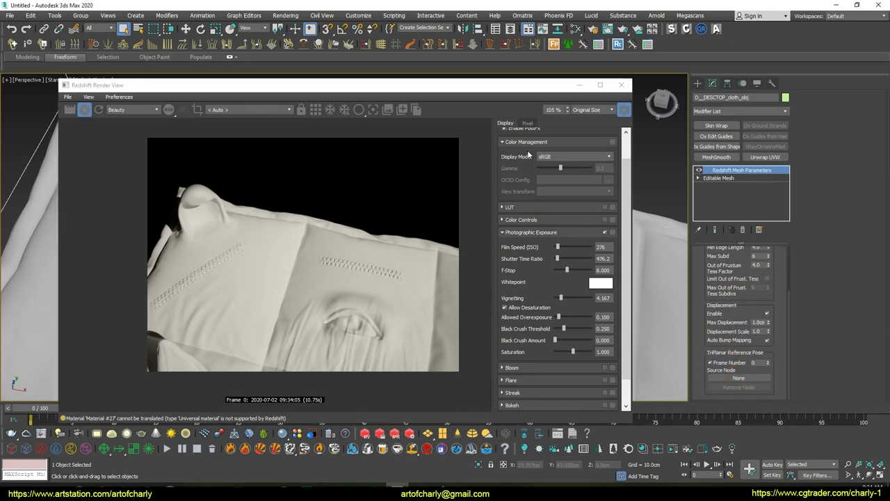
{"action": "left_click", "coordinate": [622, 85]}
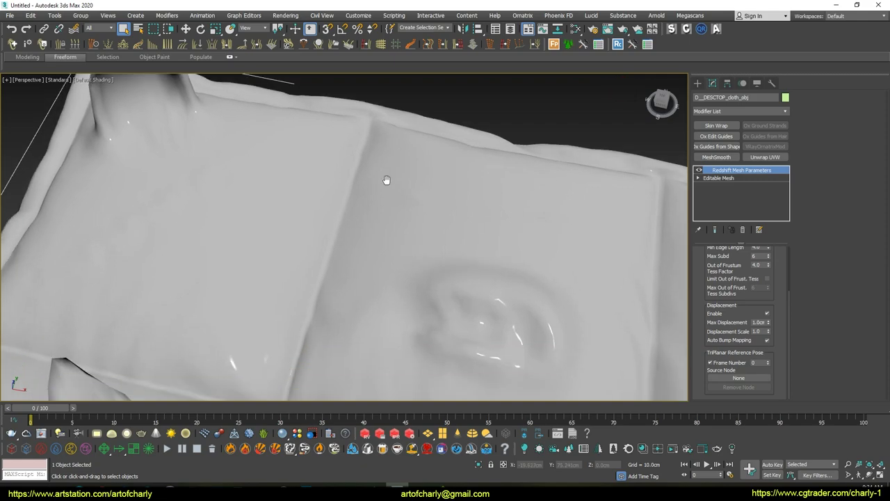
Step: Orbit and zoom to frame the whole cloth, briefly starting then cancelling light creation
{"action": "middle_click_drag", "start_coordinate": [387, 180], "coordinate": [311, 230], "text": "alt"}
{"action": "scroll", "coordinate": [311, 230], "scroll_direction": "up", "scroll_amount": 2}
{"action": "scroll", "coordinate": [312, 229], "scroll_direction": "down", "scroll_amount": 3}
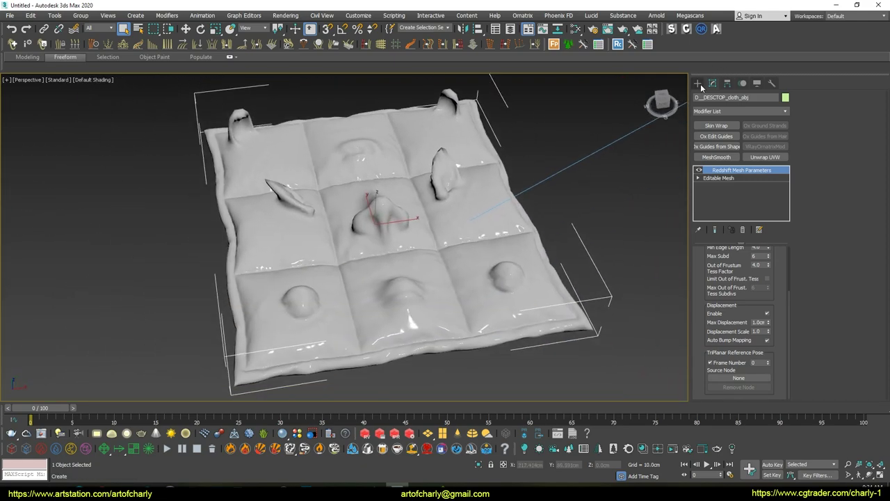
{"action": "left_click", "coordinate": [524, 448]}
{"action": "right_click", "coordinate": [457, 267]}
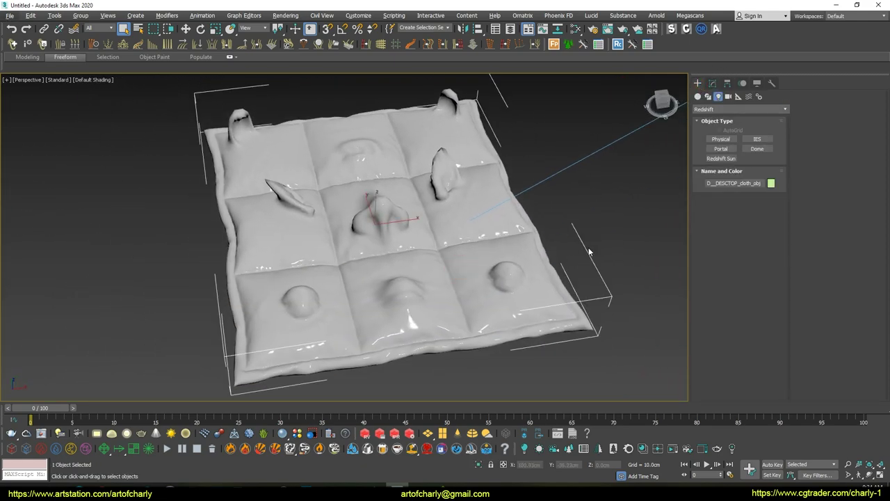
{"action": "middle_click_drag", "start_coordinate": [432, 202], "coordinate": [351, 194], "text": "alt"}
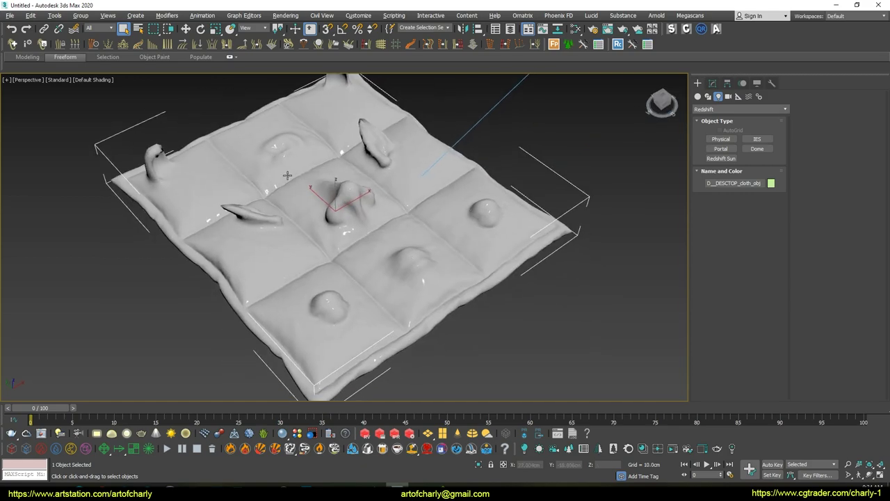
{"action": "left_click", "coordinate": [9, 15]}
Step: Start a new scene without saving and import cloth.OBJ with the default OBJ import options
{"action": "left_click", "coordinate": [139, 32]}
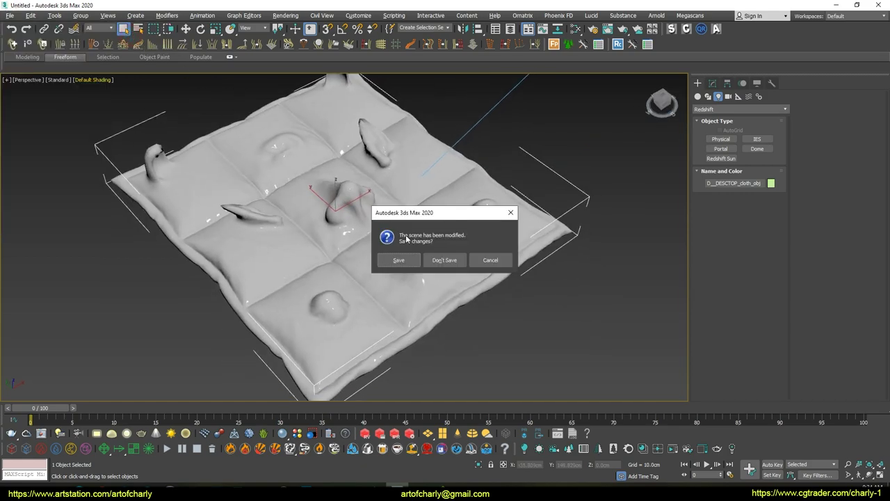
{"action": "left_click", "coordinate": [448, 258]}
{"action": "left_click", "coordinate": [10, 15]}
{"action": "left_click", "coordinate": [130, 140]}
{"action": "double_click", "coordinate": [73, 196]}
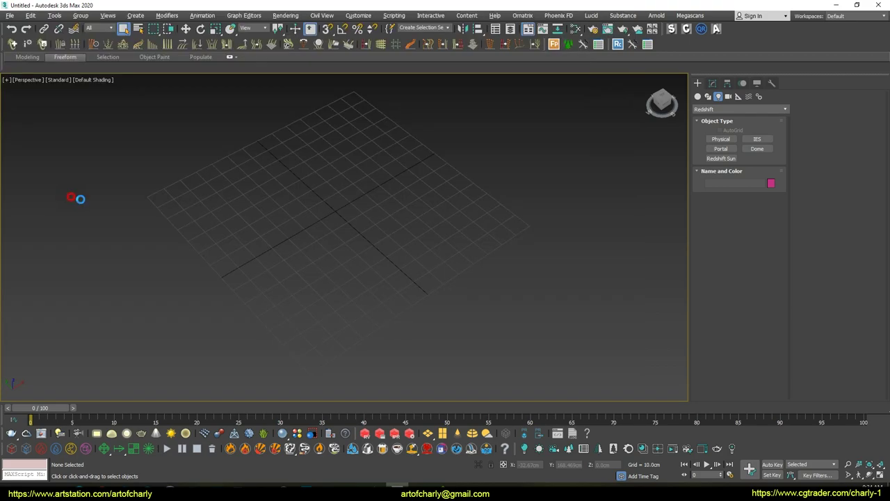
{"action": "left_click", "coordinate": [385, 400]}
{"action": "left_click", "coordinate": [544, 277]}
Step: Switch the Lights category list to a different renderer's light types
{"action": "scroll", "coordinate": [536, 219], "scroll_direction": "down", "scroll_amount": 3}
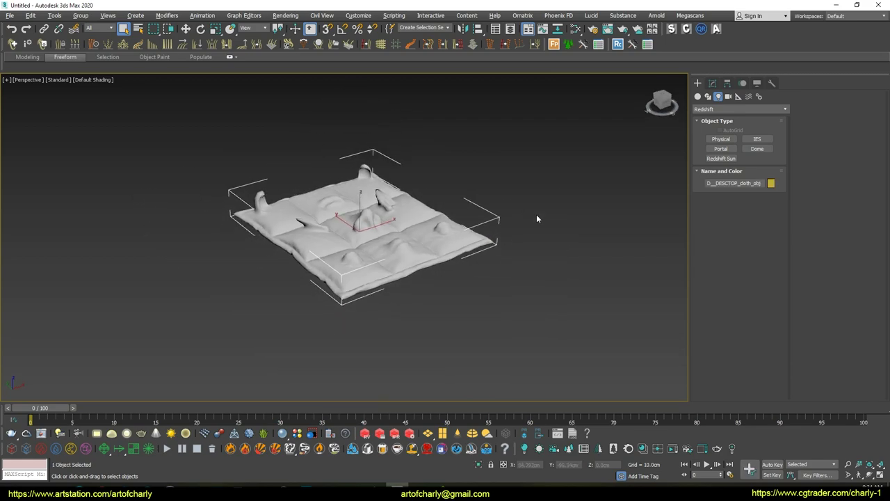
{"action": "left_click", "coordinate": [722, 109]}
{"action": "left_click", "coordinate": [704, 172]}
Step: Create a targeted VRaySun aimed at the cloth, accepting the VRaySky environment map
{"action": "left_click", "coordinate": [737, 109]}
{"action": "left_click", "coordinate": [709, 172]}
{"action": "left_click", "coordinate": [757, 148]}
{"action": "middle_click_drag", "start_coordinate": [381, 260], "coordinate": [371, 266]}
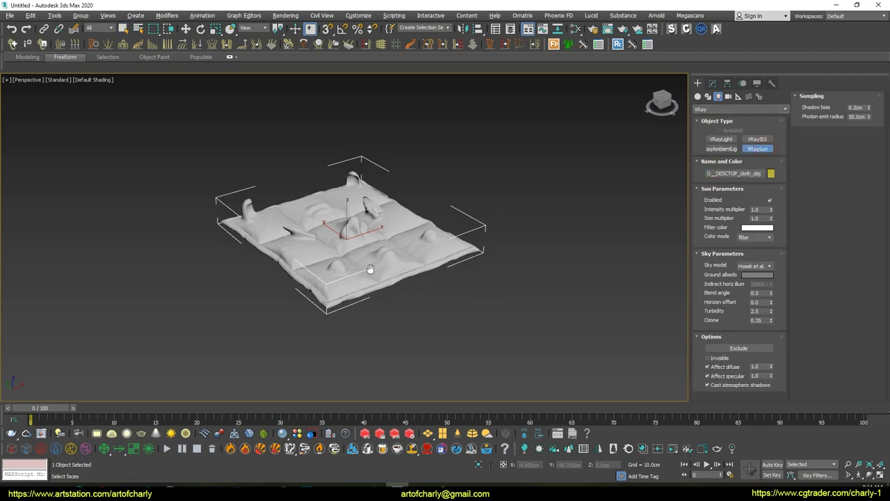
{"action": "middle_click_drag", "start_coordinate": [403, 292], "coordinate": [382, 314]}
{"action": "left_click_drag", "start_coordinate": [596, 209], "coordinate": [348, 266]}
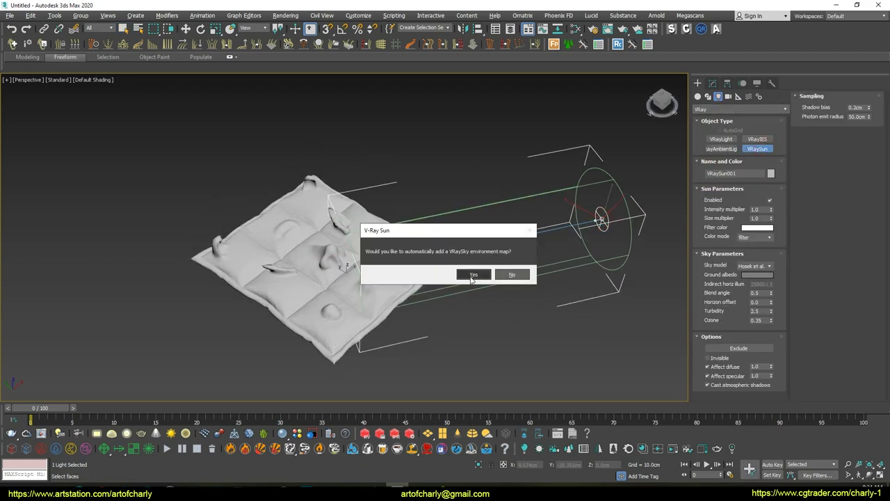
{"action": "left_click", "coordinate": [473, 275]}
{"action": "middle_click_drag", "start_coordinate": [502, 262], "coordinate": [529, 250], "text": "alt"}
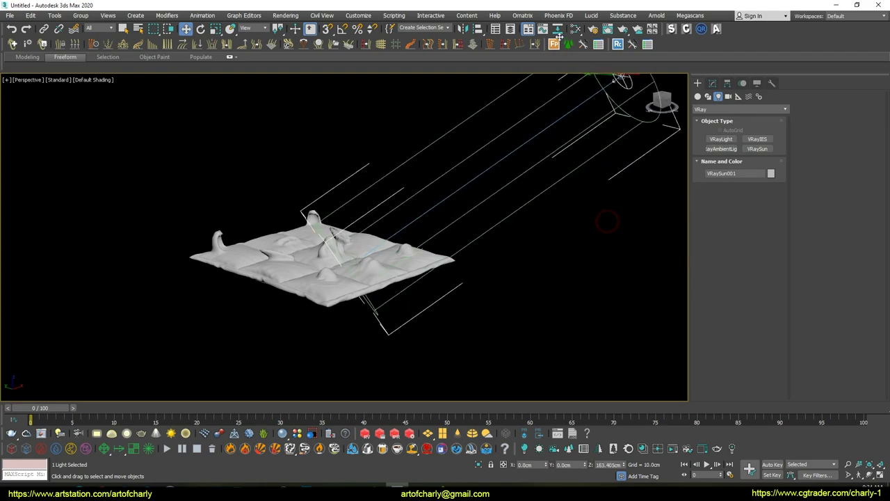
{"action": "middle_click_drag", "start_coordinate": [397, 258], "coordinate": [428, 230], "text": "alt"}
{"action": "scroll", "coordinate": [422, 230], "scroll_direction": "up", "scroll_amount": 2}
Step: Set the scene renderer to V-Ray GPU 5 in Render Setup
{"action": "left_click", "coordinate": [285, 15]}
{"action": "left_click", "coordinate": [308, 65]}
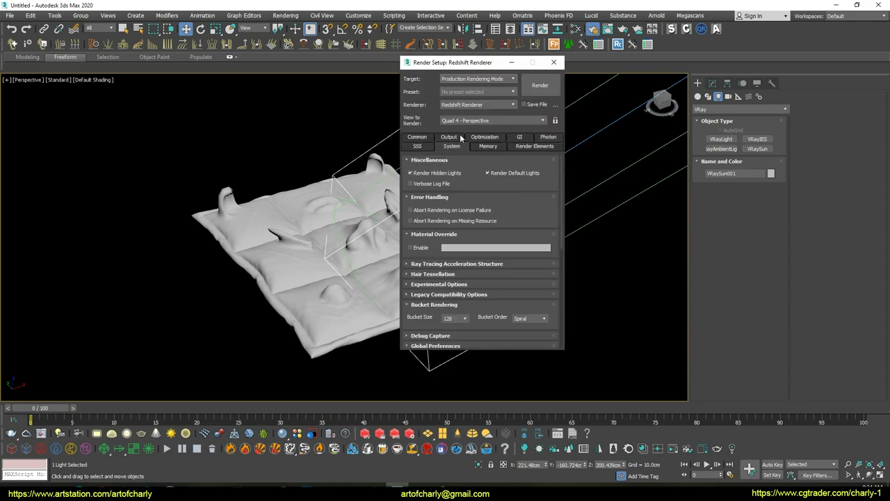
{"action": "left_click", "coordinate": [477, 104]}
{"action": "left_click", "coordinate": [457, 188]}
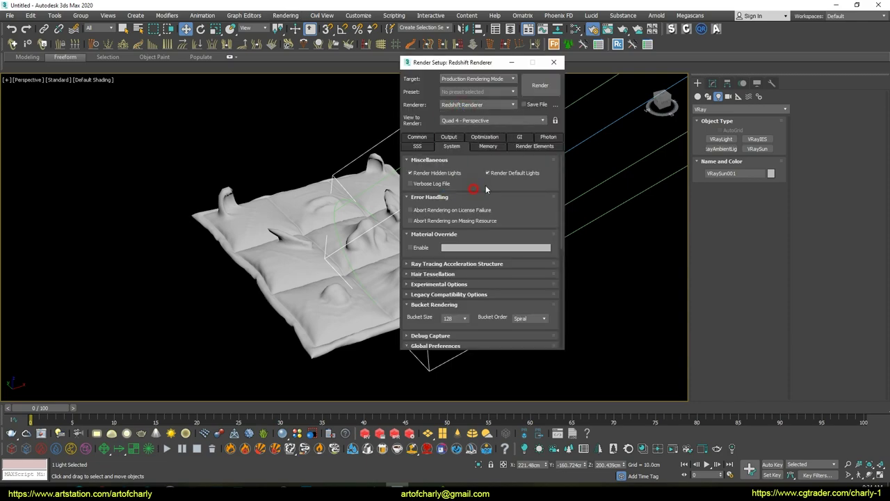
Step: Select the cloth mesh and add a VRayDisplacementMod to it
{"action": "left_click", "coordinate": [553, 62]}
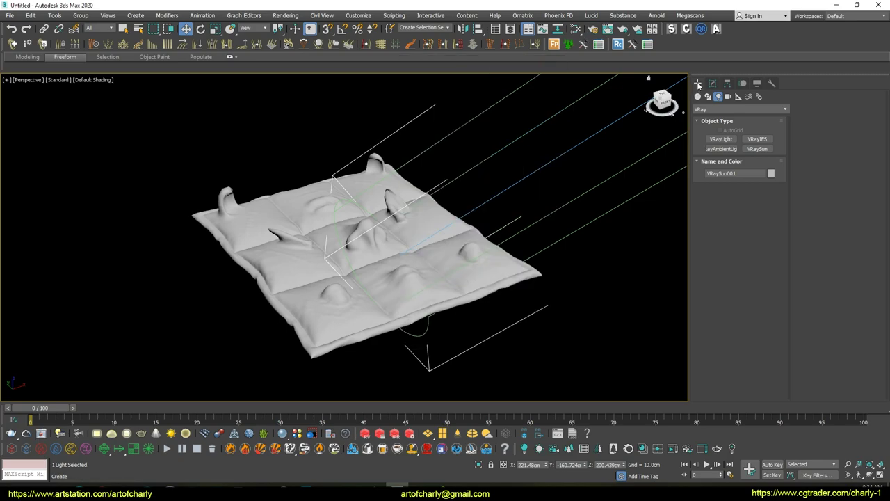
{"action": "left_click", "coordinate": [712, 83]}
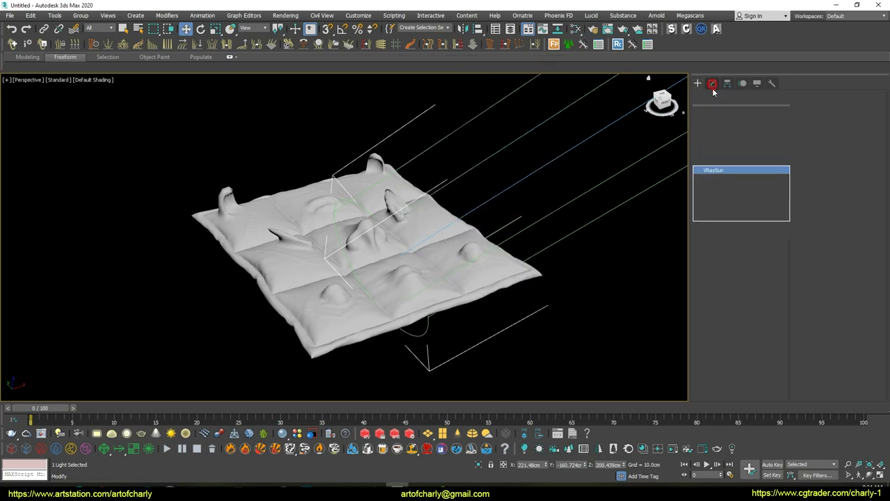
{"action": "left_click", "coordinate": [495, 273]}
{"action": "left_click", "coordinate": [785, 111]}
{"action": "scroll", "coordinate": [768, 427], "scroll_direction": "down", "scroll_amount": 10}
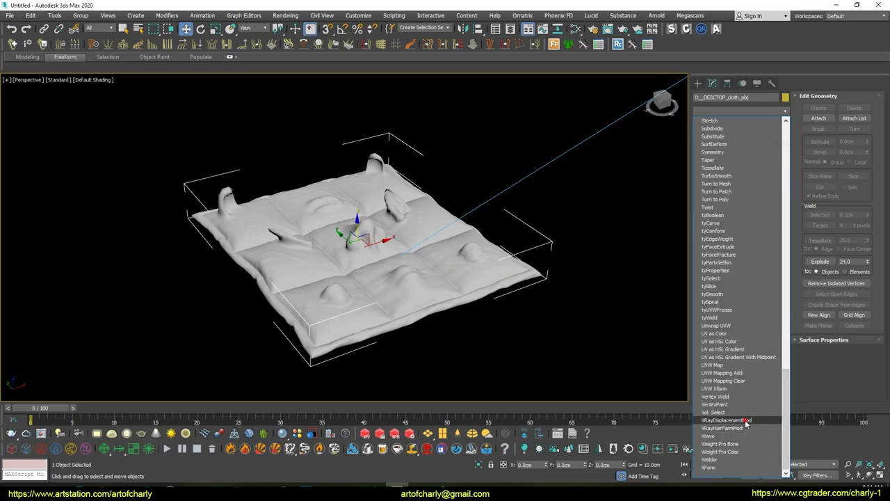
{"action": "left_click", "coordinate": [726, 420]}
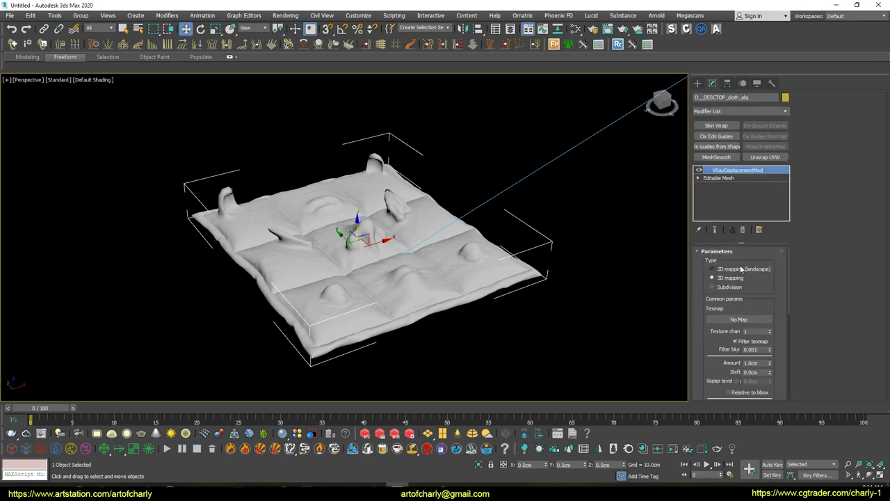
Step: Set the displacement texmap to a new VRayBitmap (Map #5)
{"action": "left_click", "coordinate": [738, 319]}
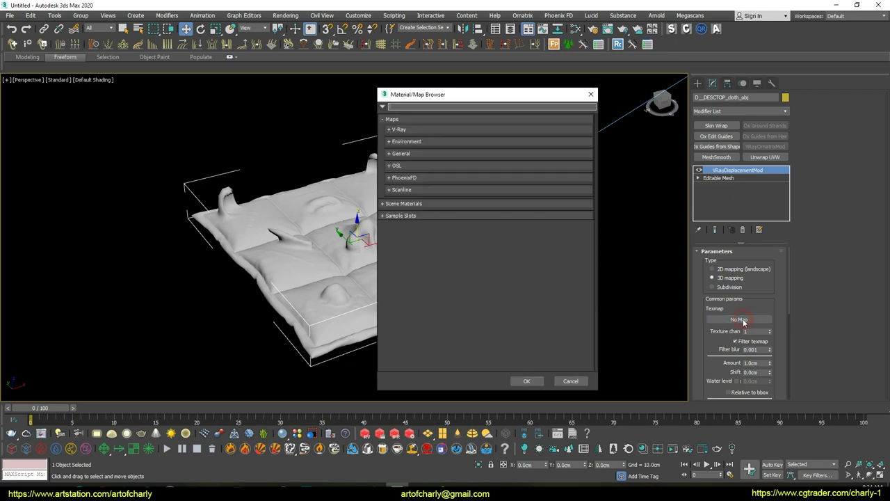
{"action": "left_click", "coordinate": [405, 131]}
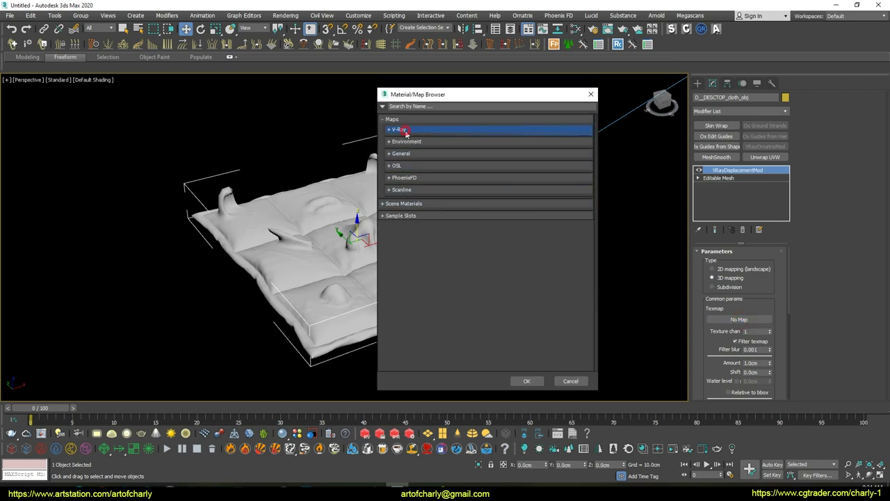
{"action": "left_click", "coordinate": [453, 93]}
{"action": "left_click", "coordinate": [420, 131]}
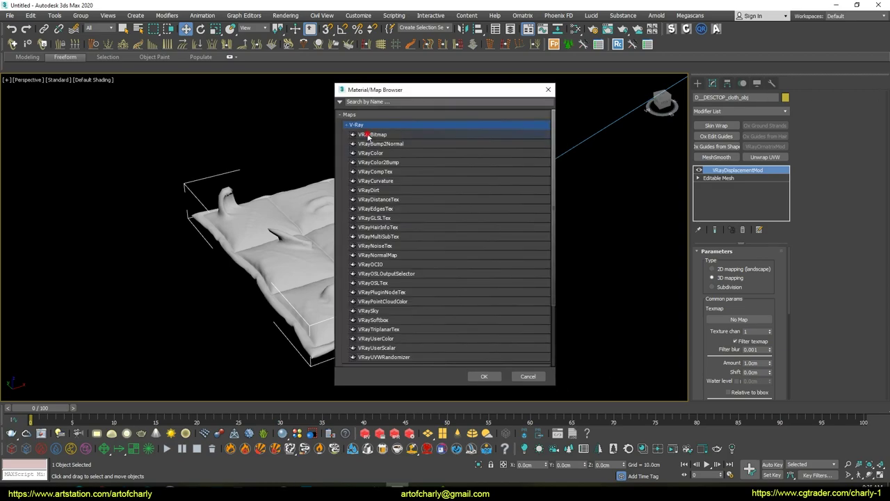
{"action": "double_click", "coordinate": [367, 141]}
Step: Clear the Slate Material Editor view and drag Map #5 in as an instance
{"action": "key", "text": "m"}
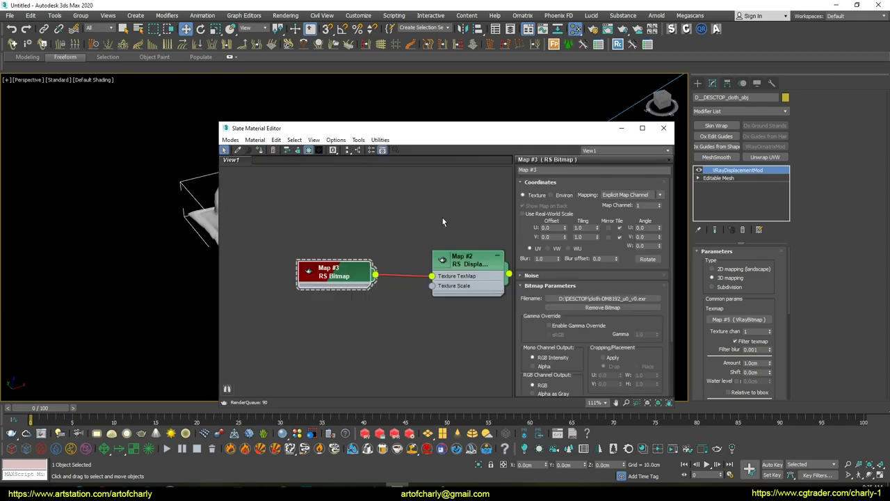
{"action": "scroll", "coordinate": [391, 278], "scroll_direction": "down", "scroll_amount": 2}
{"action": "scroll", "coordinate": [344, 274], "scroll_direction": "down", "scroll_amount": 3}
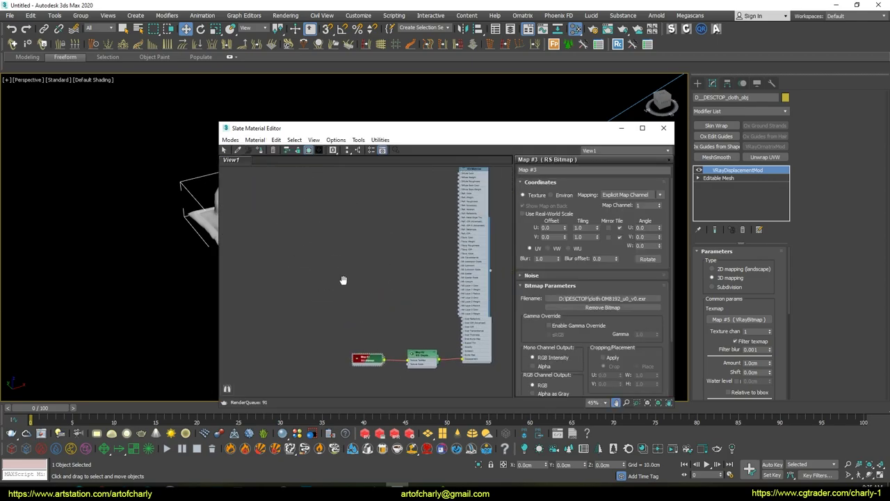
{"action": "key", "text": "Delete"}
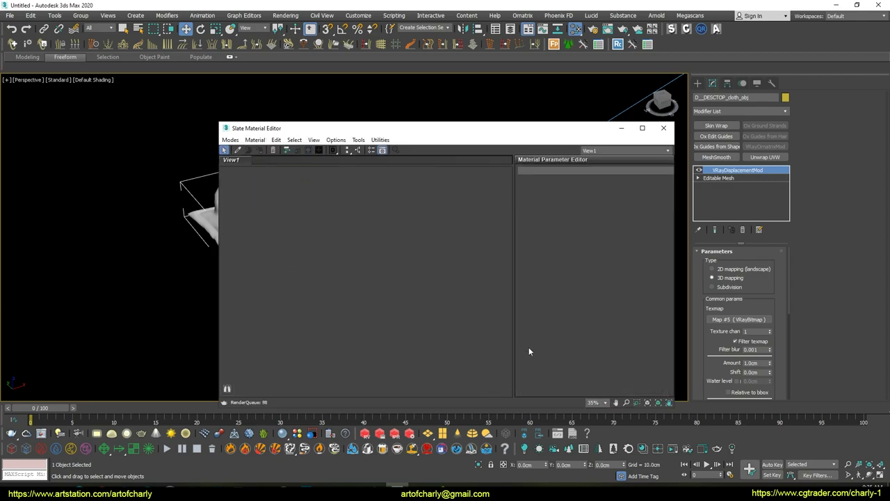
{"action": "left_click_drag", "start_coordinate": [738, 319], "coordinate": [342, 267]}
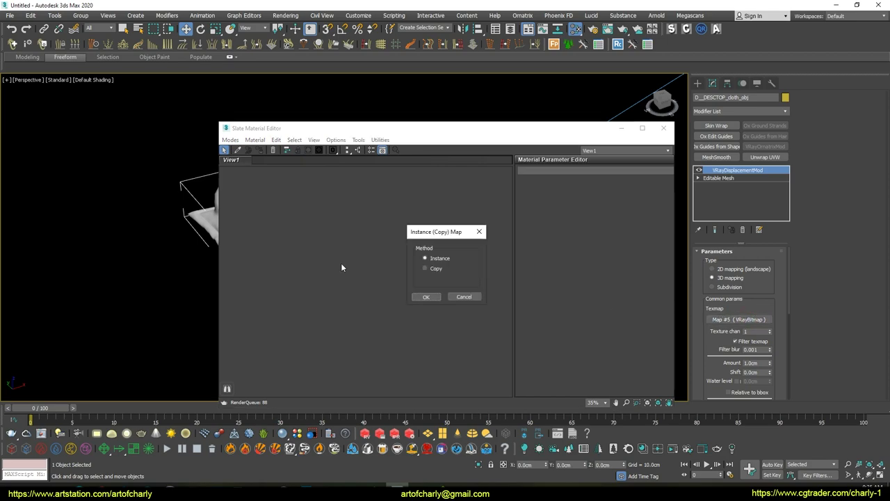
{"action": "left_click", "coordinate": [427, 297]}
{"action": "left_click_drag", "start_coordinate": [392, 128], "coordinate": [540, 145]}
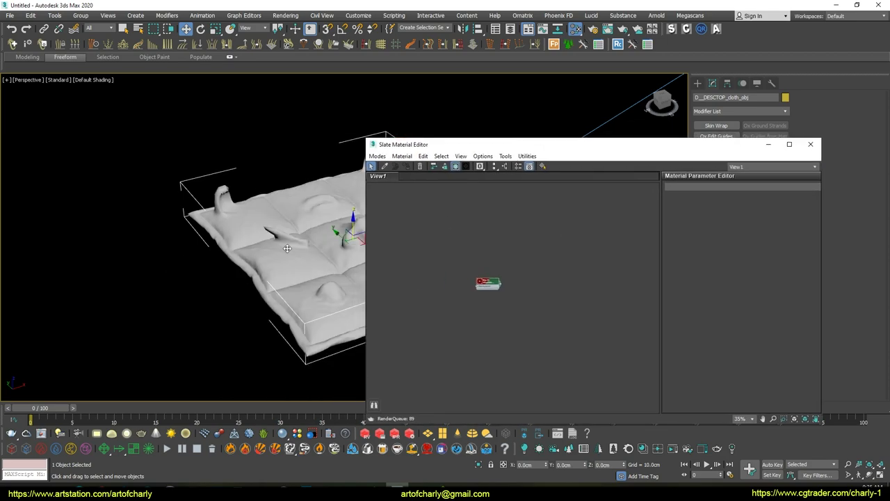
Step: Create a VRayALSurfaceMtl (Material #26), assign it to the cloth, and close the editor
{"action": "right_click", "coordinate": [288, 186]}
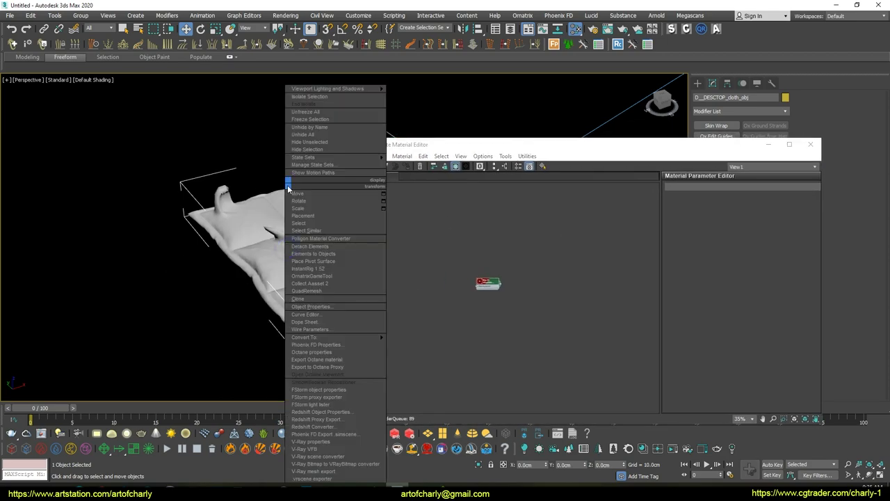
{"action": "right_click", "coordinate": [534, 299]}
{"action": "mouse_move", "coordinate": [646, 303]}
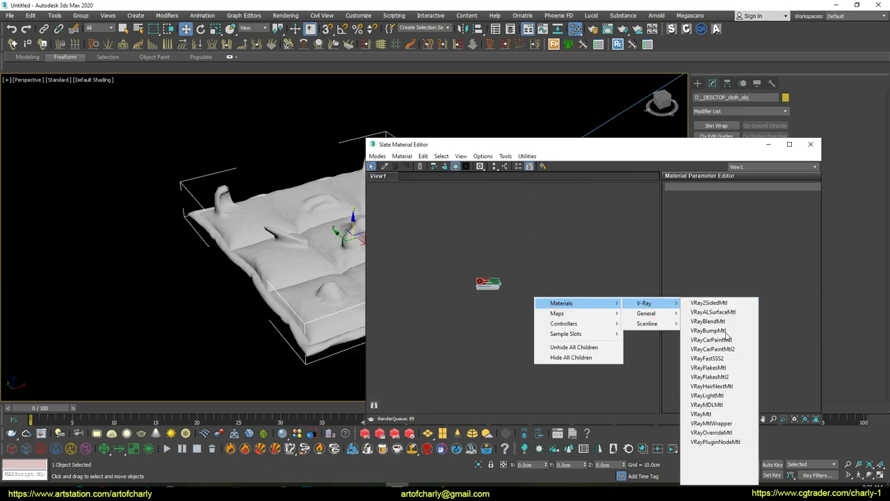
{"action": "left_click", "coordinate": [716, 314]}
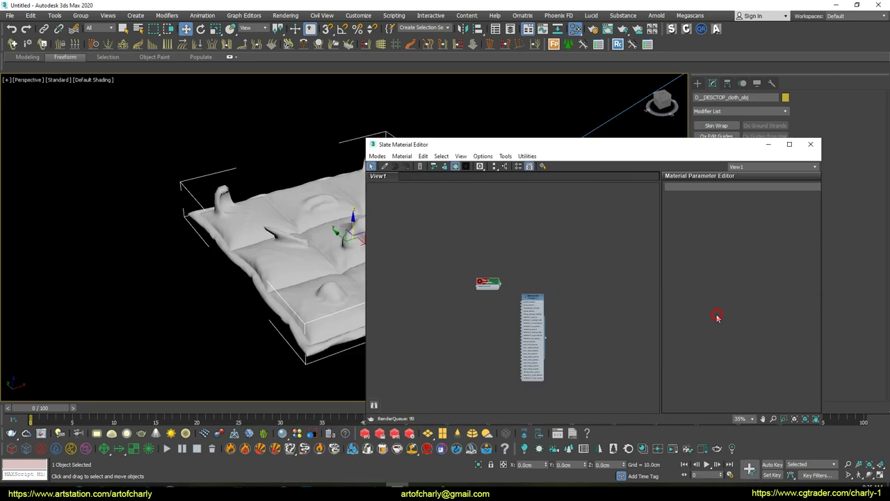
{"action": "middle_click_drag", "start_coordinate": [490, 306], "coordinate": [449, 272]}
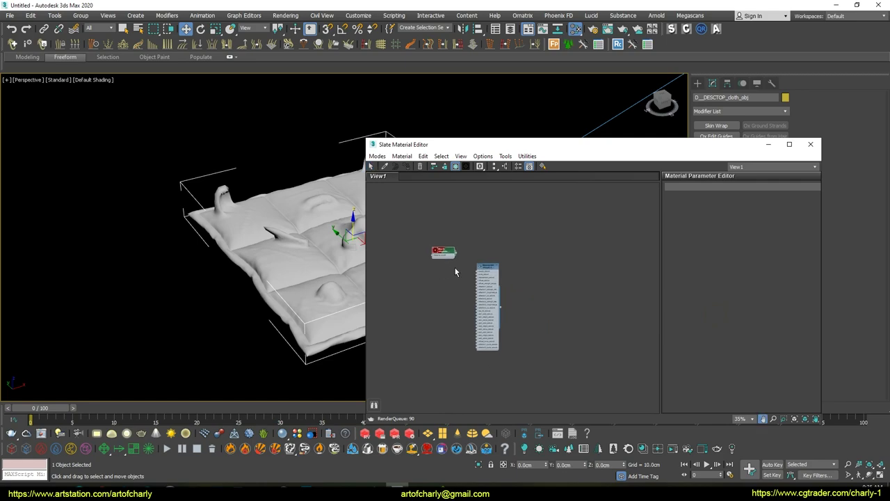
{"action": "right_click", "coordinate": [501, 266]}
{"action": "left_click", "coordinate": [525, 48]}
{"action": "scroll", "coordinate": [445, 274], "scroll_direction": "up", "scroll_amount": 4}
{"action": "left_click_drag", "start_coordinate": [456, 217], "coordinate": [431, 300]}
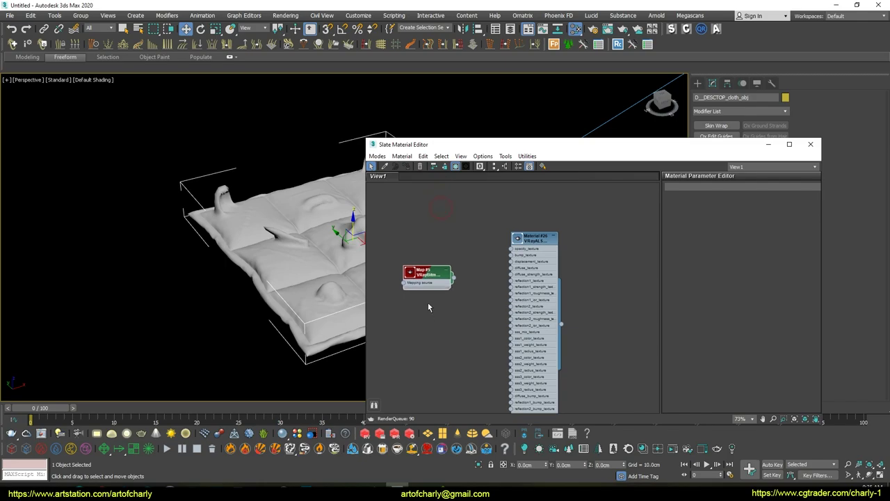
{"action": "middle_click_drag", "start_coordinate": [612, 233], "coordinate": [566, 200]}
{"action": "double_click", "coordinate": [487, 208]}
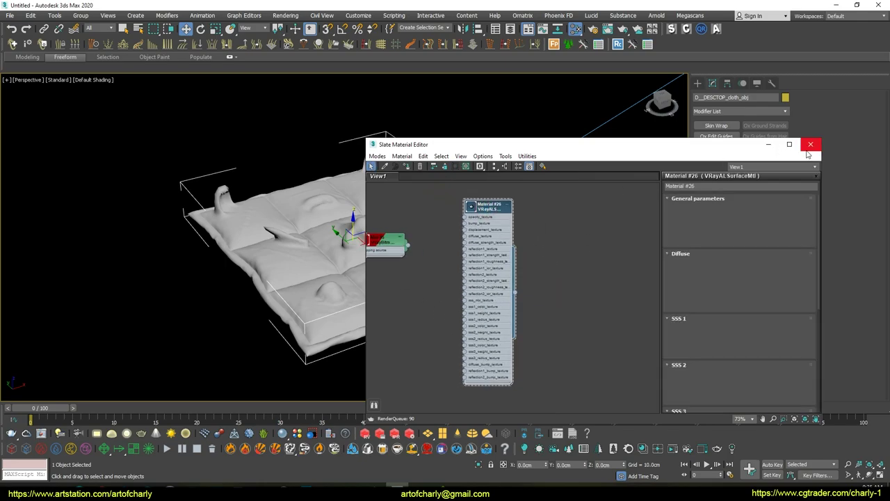
{"action": "left_click", "coordinate": [810, 144]}
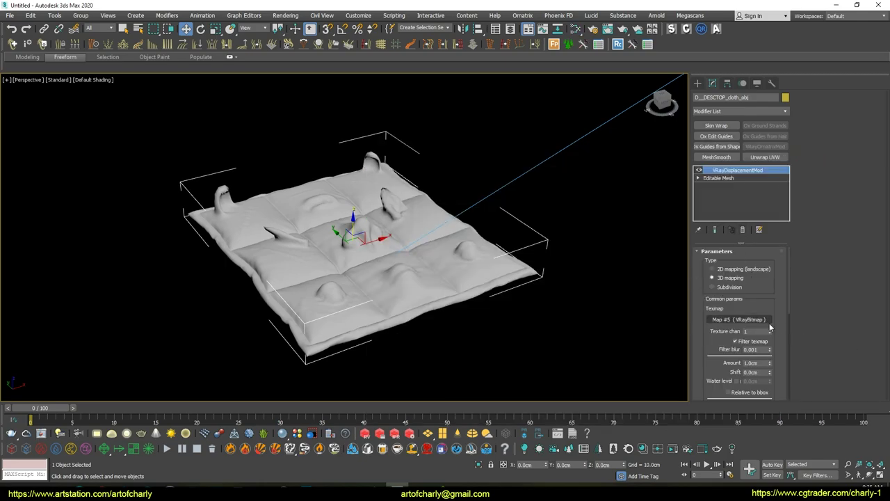
Step: Render the cloth in the V-Ray Frame Buffer and enlarge the log to read warnings
{"action": "mouse_move", "coordinate": [415, 258]}
{"action": "middle_mouse_down", "text": "alt"}
{"action": "mouse_move", "coordinate": [445, 239]}
{"action": "mouse_move", "coordinate": [436, 252]}
{"action": "middle_mouse_up", "text": "alt"}
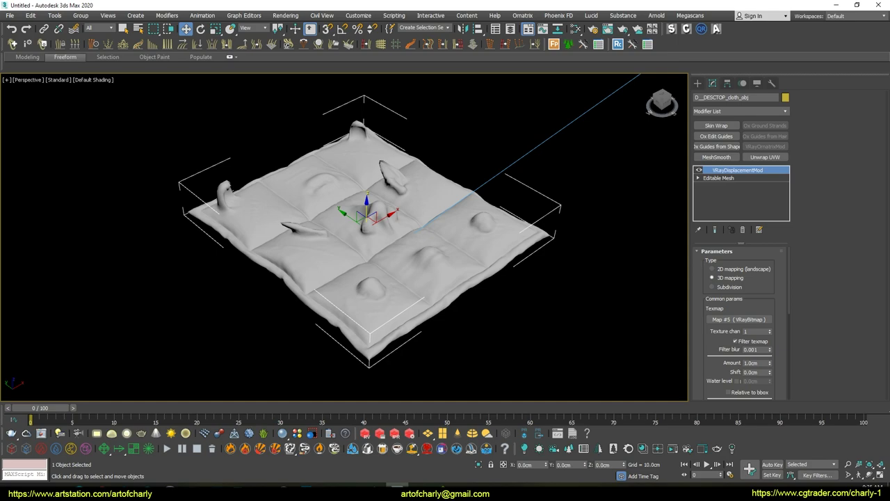
{"action": "key", "text": "shift+q"}
{"action": "left_click", "coordinate": [606, 69]}
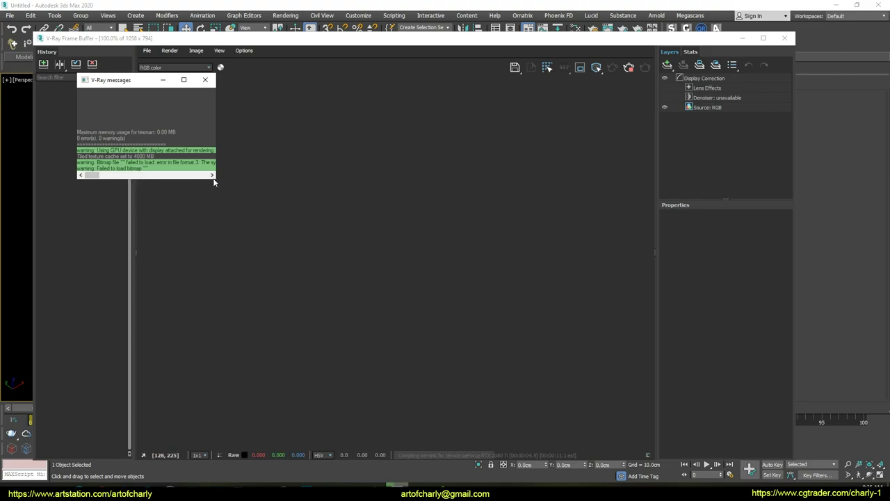
{"action": "left_click_drag", "start_coordinate": [217, 180], "coordinate": [316, 256]}
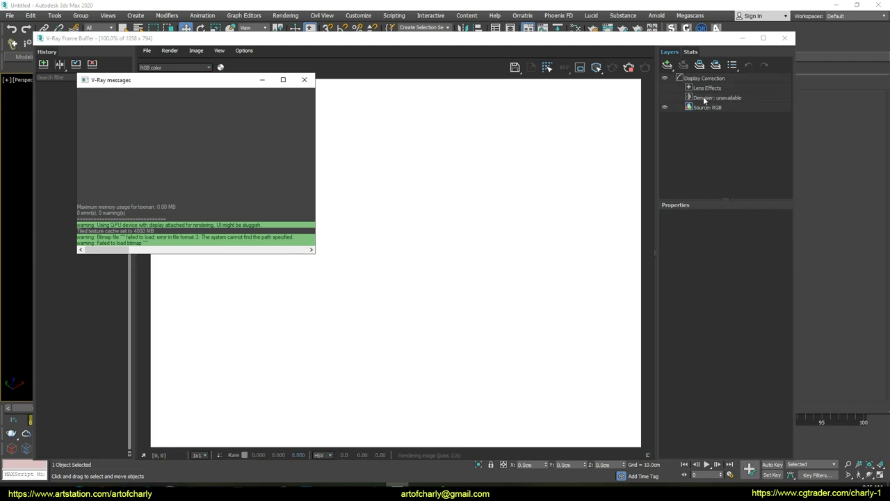
Step: Lower the display correction exposure to -5, then close the frame buffer
{"action": "left_click", "coordinate": [681, 79]}
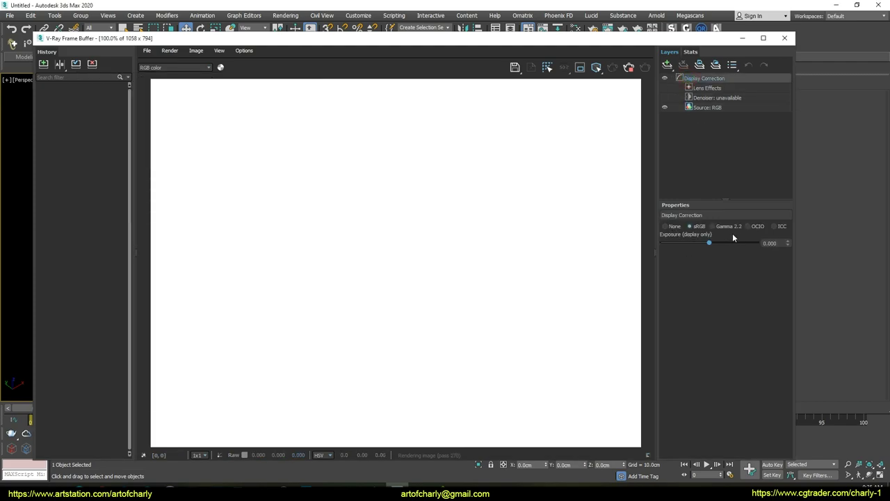
{"action": "left_click_drag", "start_coordinate": [697, 244], "coordinate": [662, 244]}
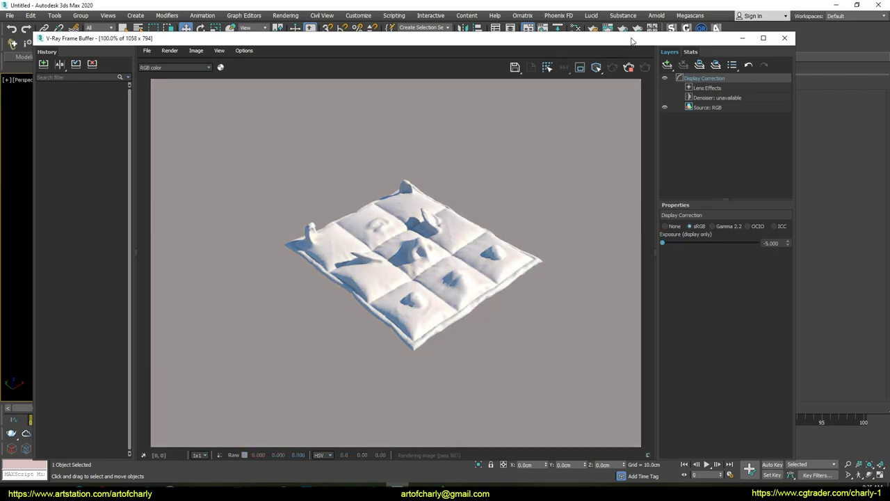
{"action": "left_click_drag", "start_coordinate": [633, 40], "coordinate": [602, 47]}
{"action": "left_click", "coordinate": [754, 45]}
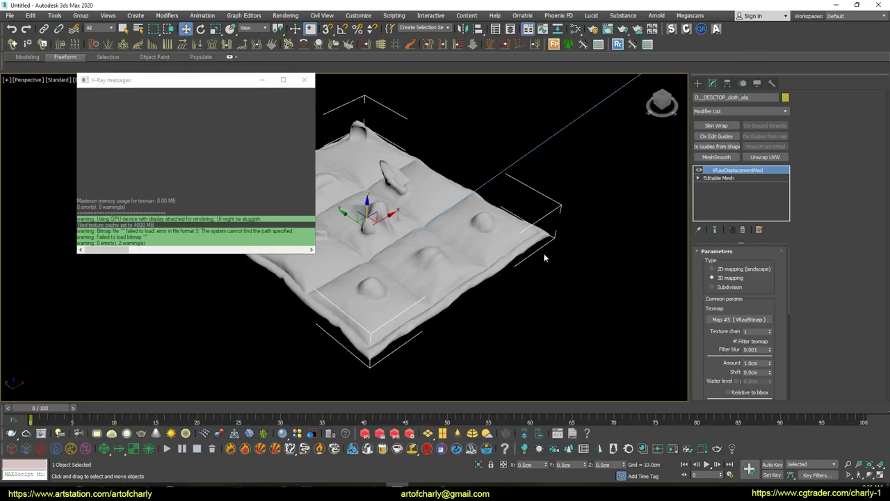
Step: Load cloth-DM8192_u0_v0.exr into Map #5's VRayBitmap and start an interactive render
{"action": "key", "text": "m"}
{"action": "key", "text": "z"}
{"action": "double_click", "coordinate": [481, 249]}
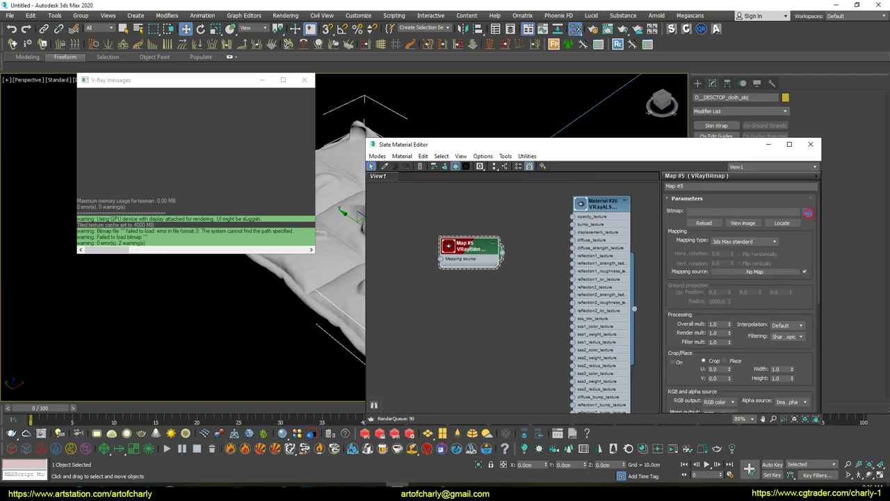
{"action": "left_click", "coordinate": [807, 212]}
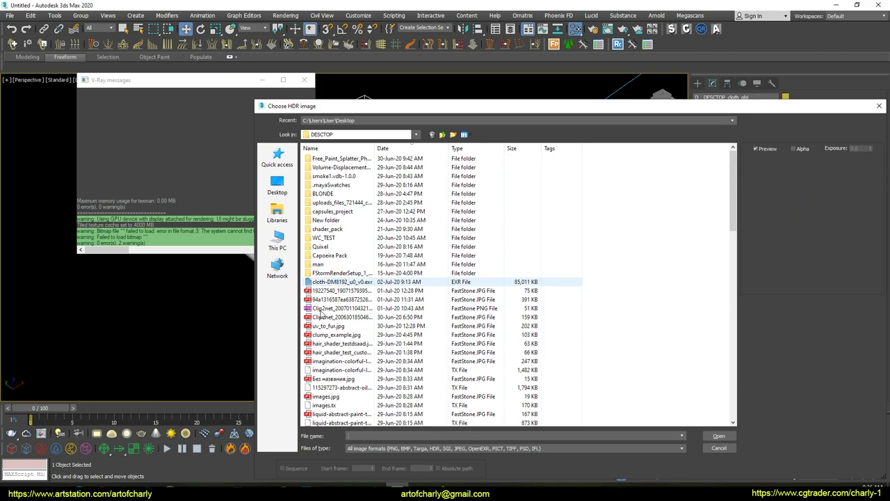
{"action": "left_click", "coordinate": [341, 281]}
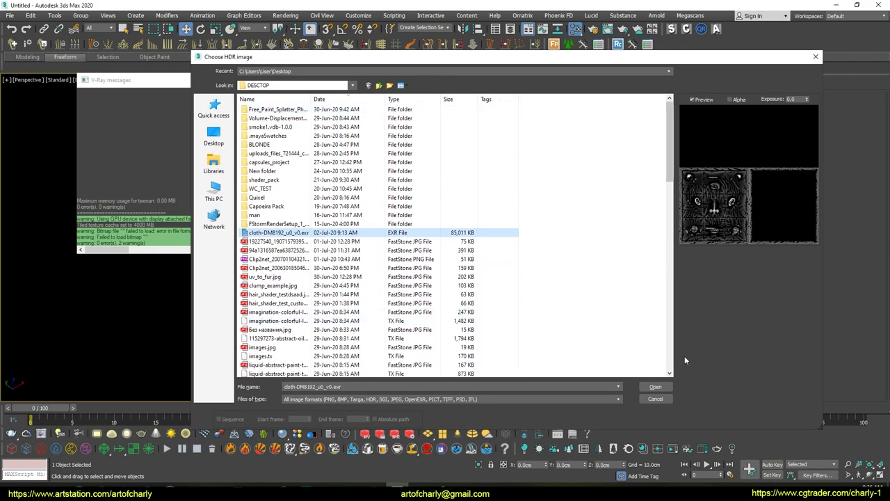
{"action": "key", "text": "Return"}
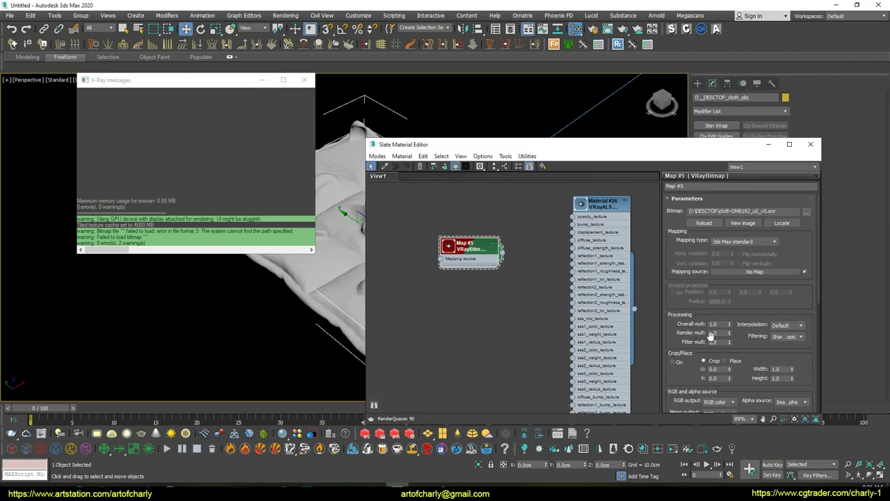
{"action": "left_click", "coordinate": [810, 144]}
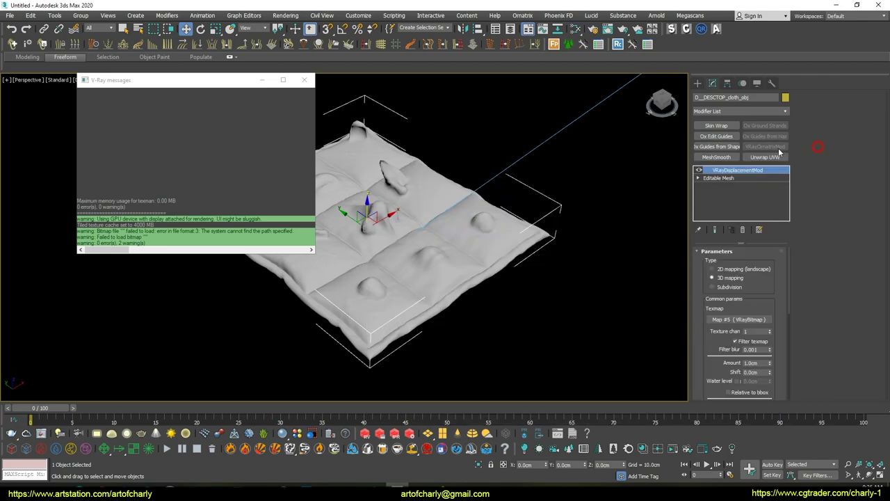
{"action": "left_click", "coordinate": [42, 434]}
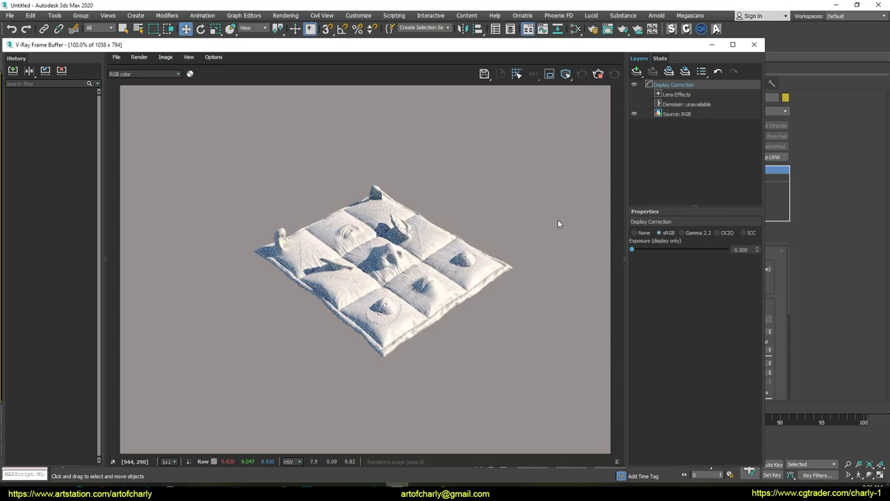
Step: Minimize the V-Ray messages and orbit for closer, lower oblique views of the stitched quilt
{"action": "left_click_drag", "start_coordinate": [310, 50], "coordinate": [608, 56]}
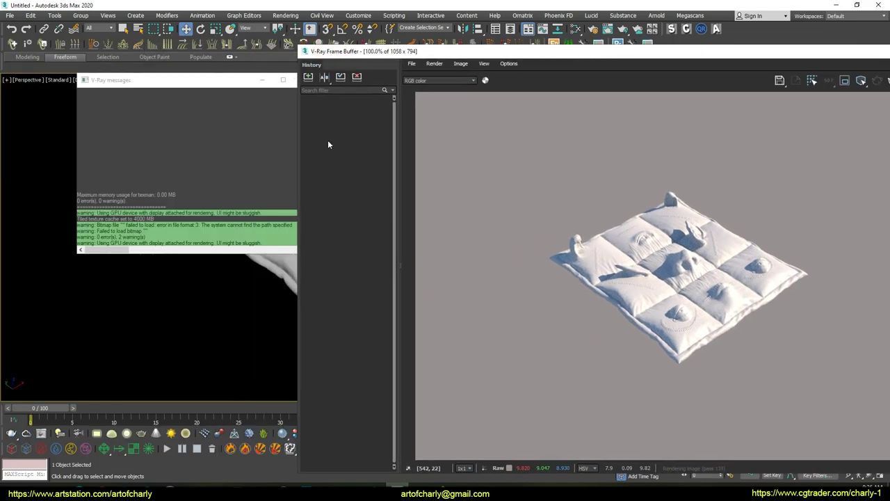
{"action": "left_click", "coordinate": [248, 82]}
{"action": "left_click", "coordinate": [202, 80]}
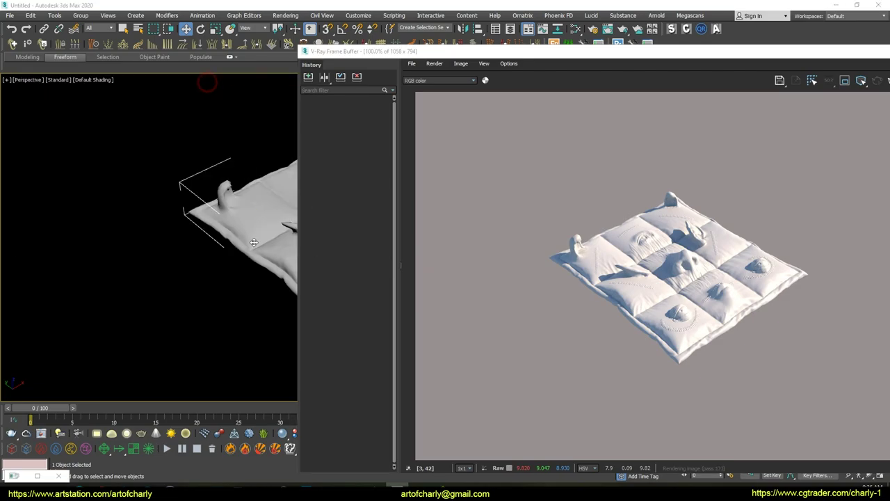
{"action": "middle_click_drag", "start_coordinate": [149, 237], "coordinate": [181, 229], "text": "alt"}
{"action": "scroll", "coordinate": [199, 235], "scroll_direction": "up", "scroll_amount": 5}
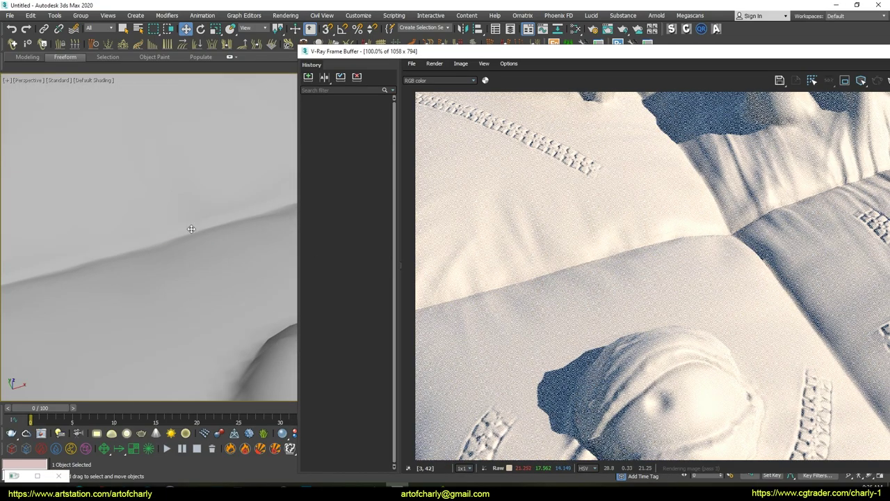
{"action": "scroll", "coordinate": [209, 187], "scroll_direction": "down", "scroll_amount": 5}
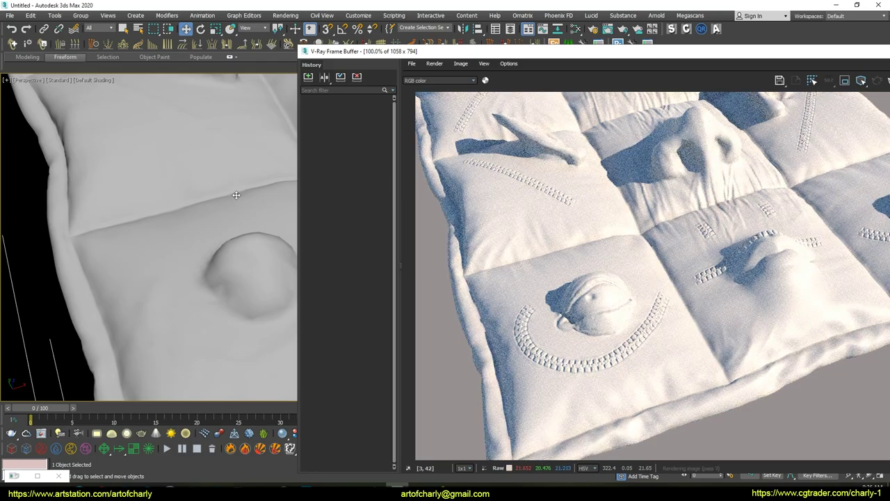
{"action": "middle_click_drag", "start_coordinate": [240, 244], "coordinate": [232, 209], "text": "alt"}
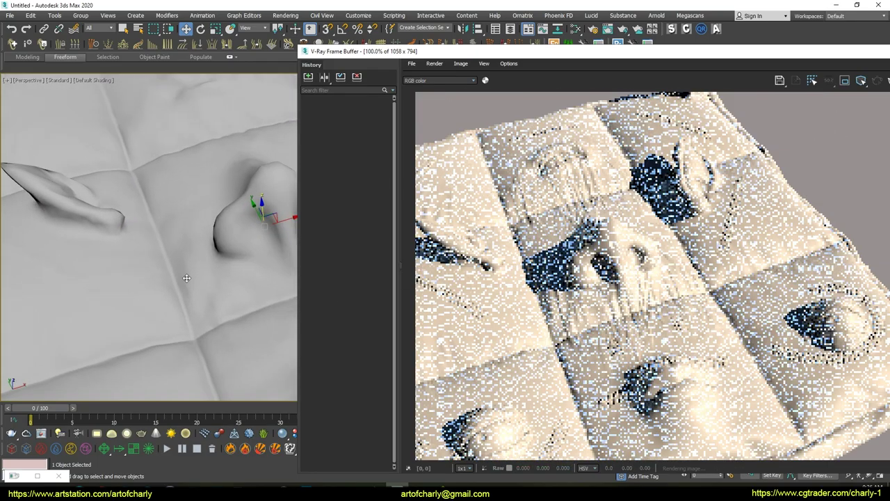
{"action": "middle_click_drag", "start_coordinate": [190, 269], "coordinate": [149, 248], "text": "alt"}
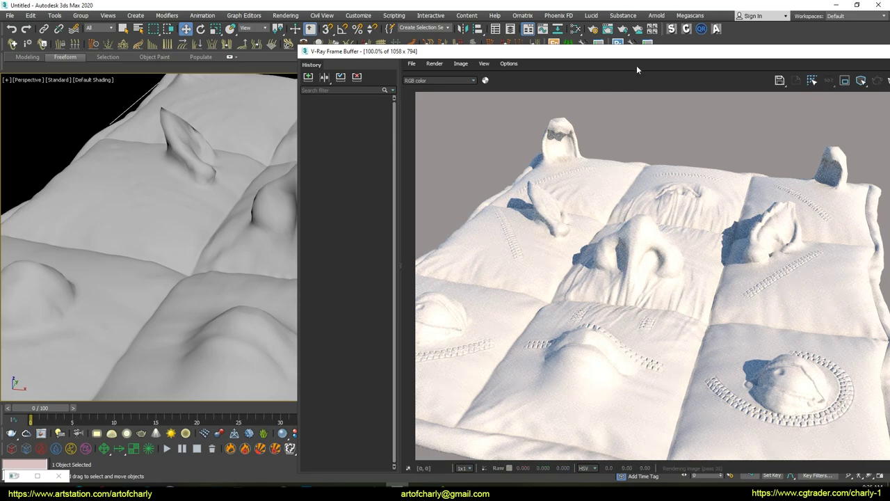
{"action": "left_click_drag", "start_coordinate": [636, 51], "coordinate": [219, 37]}
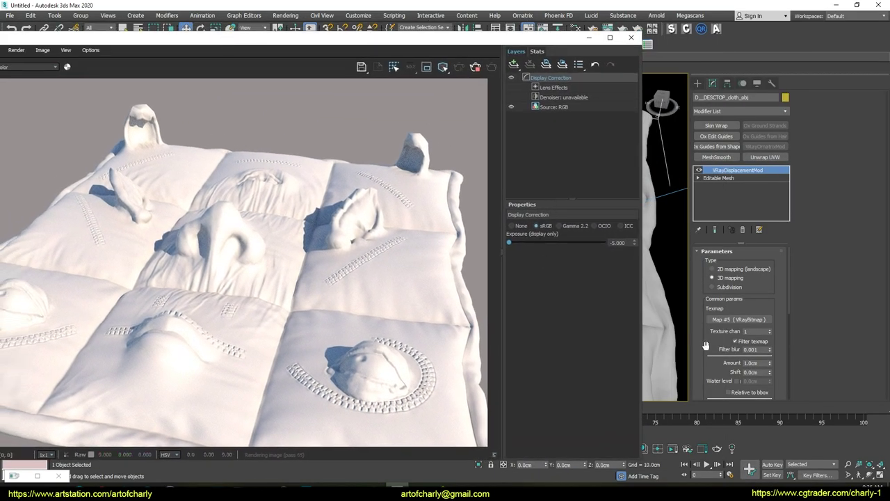
Step: Turn on Keep continuity in the VRayDisplacementMod parameters
{"action": "left_click_drag", "start_coordinate": [706, 345], "coordinate": [709, 177]}
{"action": "left_click_drag", "start_coordinate": [700, 348], "coordinate": [705, 263]}
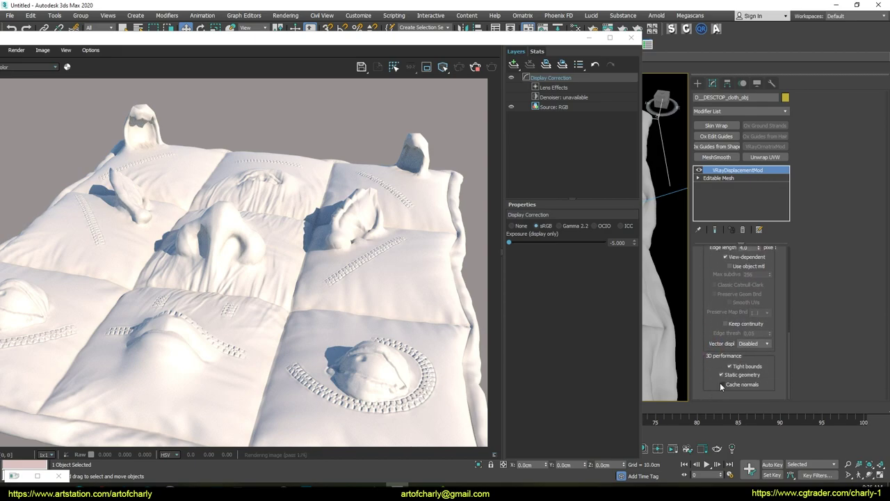
{"action": "left_click_drag", "start_coordinate": [705, 315], "coordinate": [713, 355]}
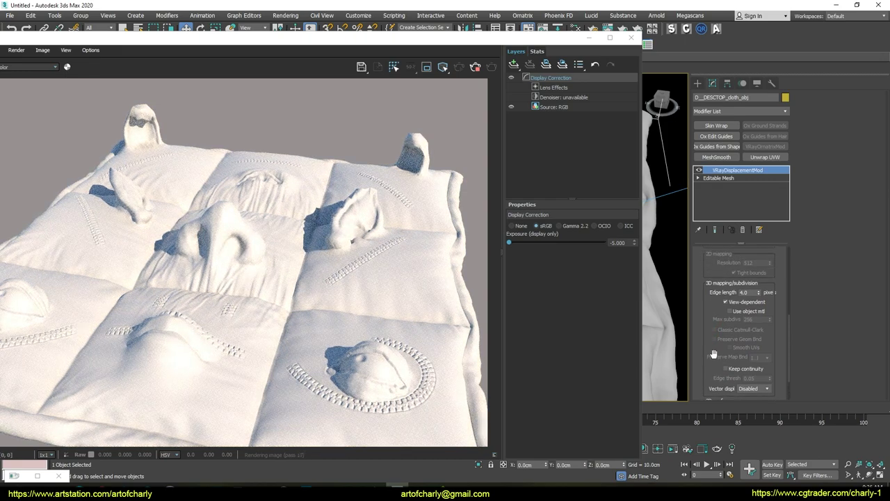
{"action": "left_click", "coordinate": [734, 370]}
Step: Switch the displacement type from 3D mapping to Subdivision
{"action": "scroll", "coordinate": [715, 299], "scroll_direction": "up", "scroll_amount": 2}
{"action": "scroll", "coordinate": [716, 299], "scroll_direction": "up", "scroll_amount": 2}
{"action": "scroll", "coordinate": [706, 341], "scroll_direction": "up", "scroll_amount": 2}
{"action": "scroll", "coordinate": [704, 353], "scroll_direction": "up", "scroll_amount": 1}
{"action": "scroll", "coordinate": [706, 361], "scroll_direction": "up", "scroll_amount": 1}
{"action": "scroll", "coordinate": [708, 368], "scroll_direction": "up", "scroll_amount": 2}
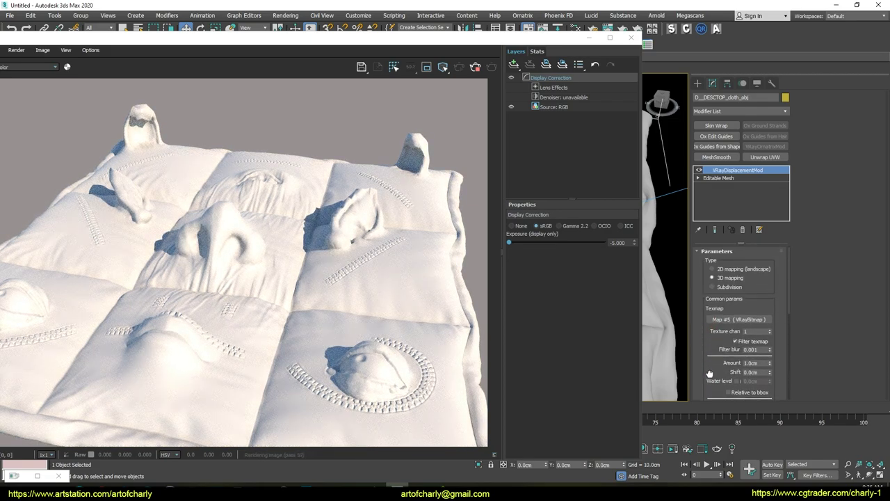
{"action": "left_click", "coordinate": [712, 287]}
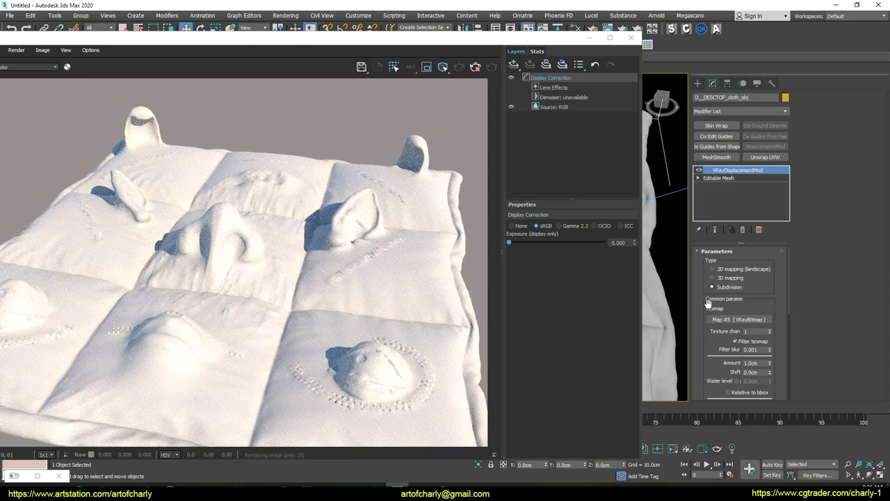
Step: Review the Subdivision displacement settings (2.0 edge length, 1.0cm amount) while the render refreshes
{"action": "scroll", "coordinate": [707, 335], "scroll_direction": "down", "scroll_amount": 2}
{"action": "scroll", "coordinate": [703, 320], "scroll_direction": "down", "scroll_amount": 1}
{"action": "scroll", "coordinate": [701, 306], "scroll_direction": "down", "scroll_amount": 1}
{"action": "scroll", "coordinate": [700, 298], "scroll_direction": "down", "scroll_amount": 1}
{"action": "scroll", "coordinate": [700, 308], "scroll_direction": "up", "scroll_amount": 1}
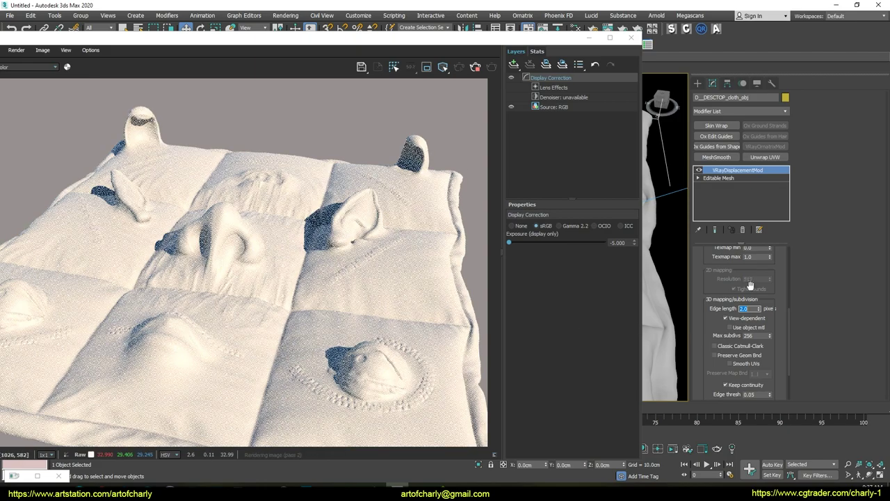
{"action": "scroll", "coordinate": [711, 301], "scroll_direction": "up", "scroll_amount": 1}
{"action": "scroll", "coordinate": [711, 309], "scroll_direction": "up", "scroll_amount": 1}
{"action": "scroll", "coordinate": [711, 326], "scroll_direction": "up", "scroll_amount": 2}
{"action": "scroll", "coordinate": [712, 361], "scroll_direction": "up", "scroll_amount": 2}
{"action": "left_click_drag", "start_coordinate": [712, 384], "coordinate": [714, 161]}
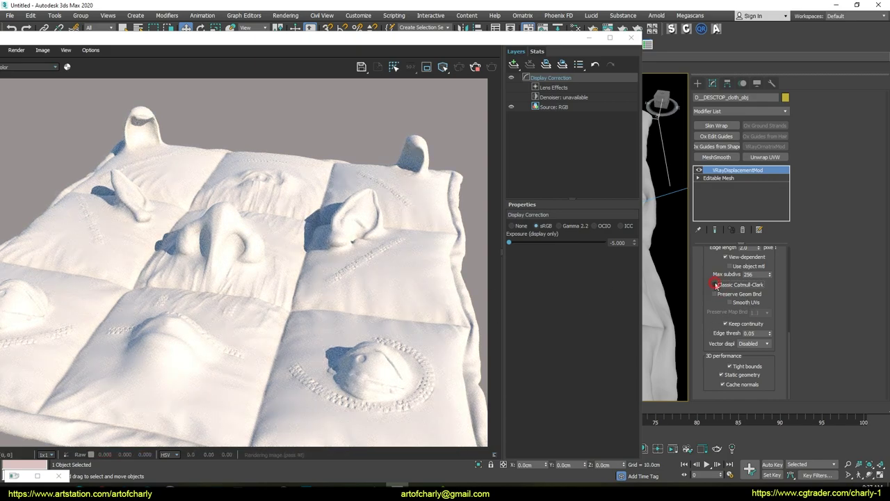
{"action": "scroll", "coordinate": [698, 304], "scroll_direction": "up", "scroll_amount": 5}
{"action": "left_click_drag", "start_coordinate": [707, 300], "coordinate": [712, 328]}
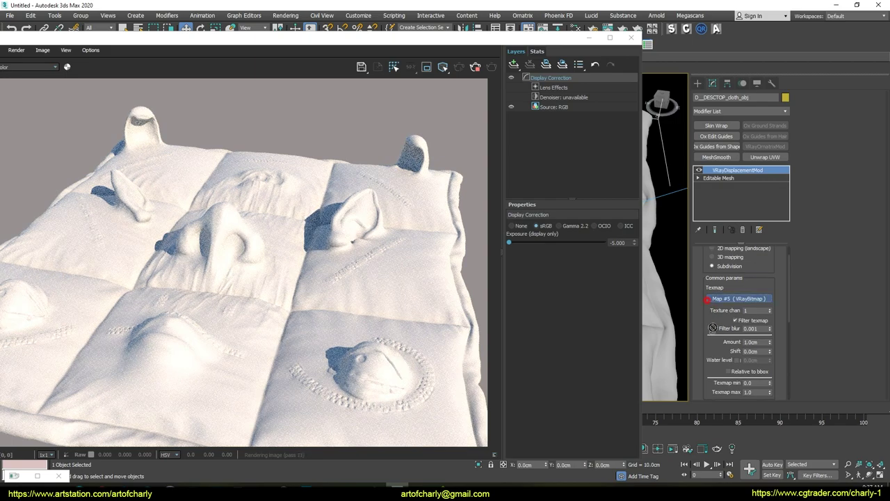
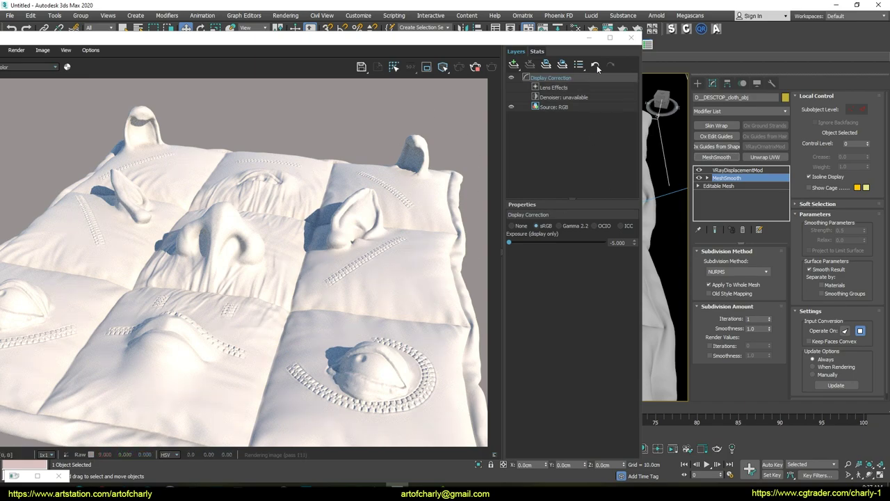
Step: Close the V-Ray frame buffer and reset 3ds Max to a fresh scene without saving
{"action": "left_click", "coordinate": [630, 37]}
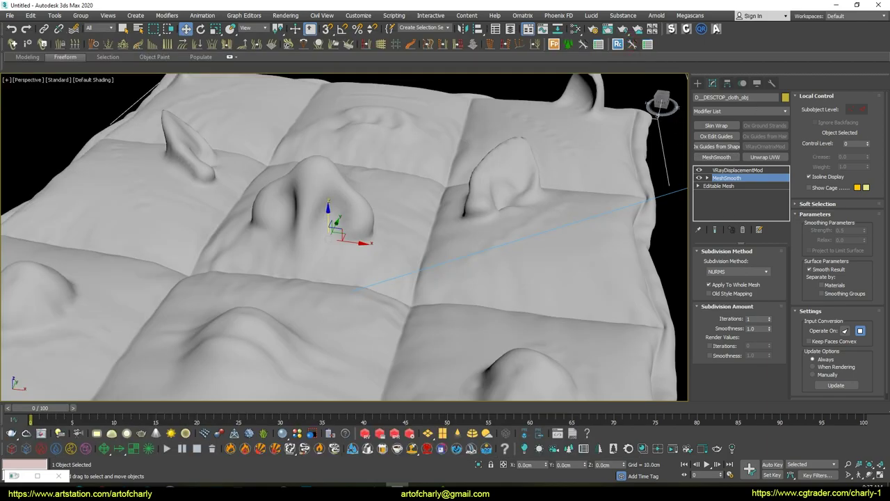
{"action": "left_click", "coordinate": [726, 170]}
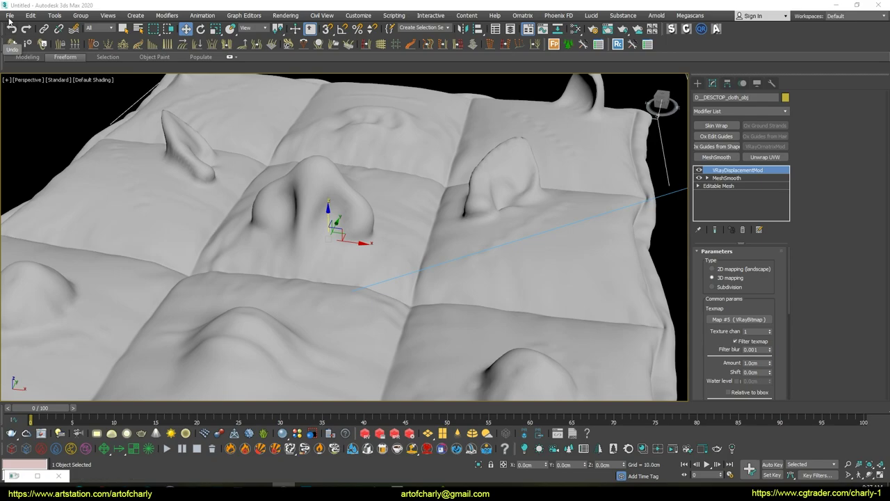
{"action": "left_click", "coordinate": [10, 16]}
{"action": "left_click", "coordinate": [128, 30]}
{"action": "left_click", "coordinate": [445, 259]}
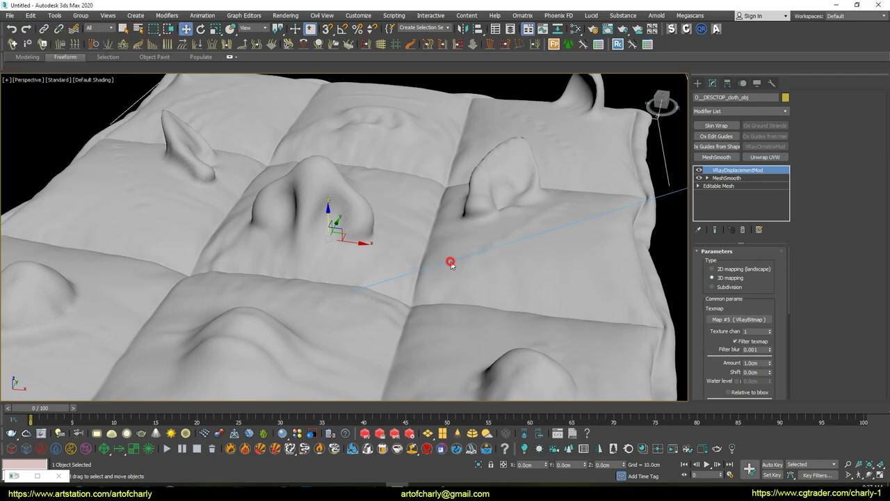
{"action": "left_click", "coordinate": [10, 16]}
{"action": "left_click", "coordinate": [21, 41]}
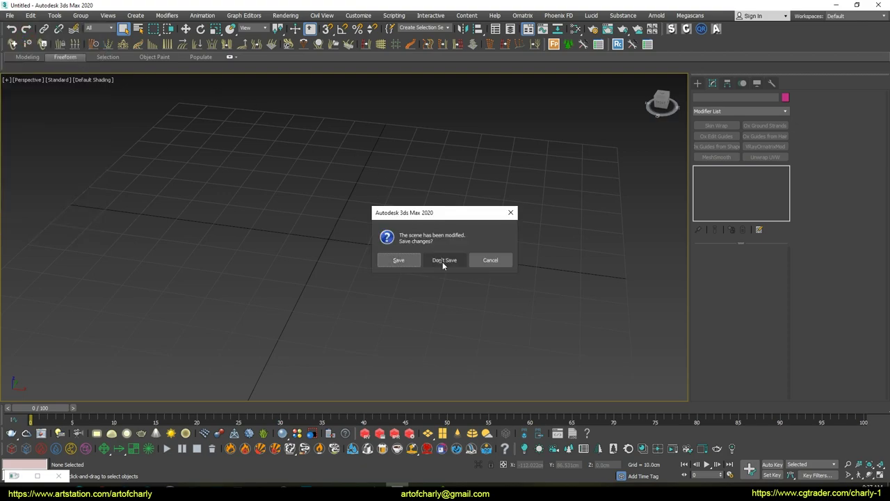
{"action": "left_click", "coordinate": [443, 260]}
{"action": "left_click", "coordinate": [414, 260]}
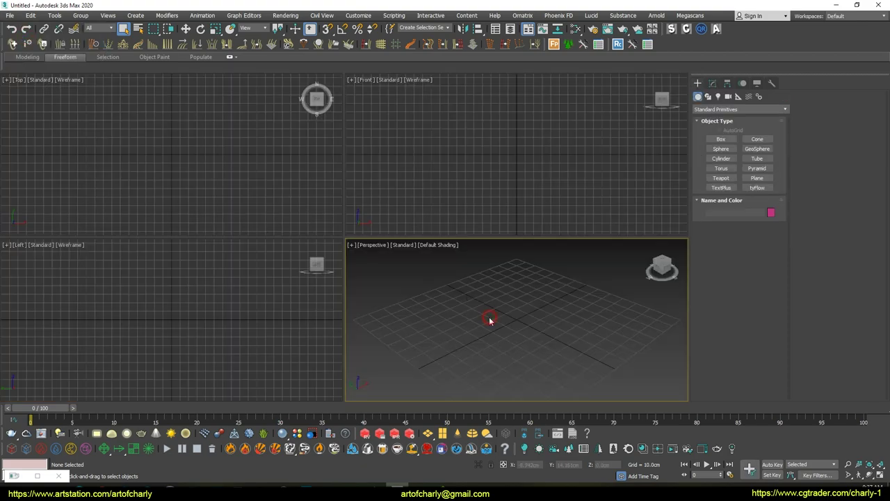
Step: Maximize the Perspective view and import cloth.OBJ, dismissing the missing-map warning and summary
{"action": "key", "text": "alt+w"}
{"action": "left_click", "coordinate": [9, 16]}
{"action": "mouse_move", "coordinate": [20, 143]}
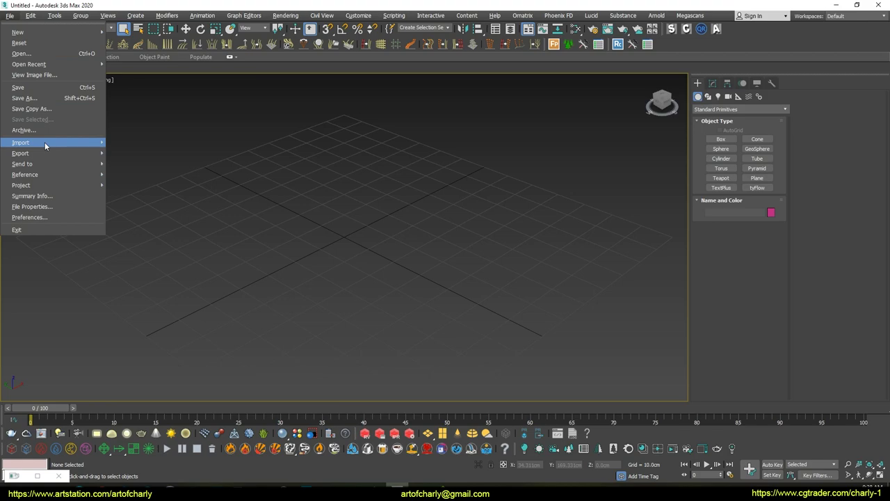
{"action": "left_click", "coordinate": [127, 141]}
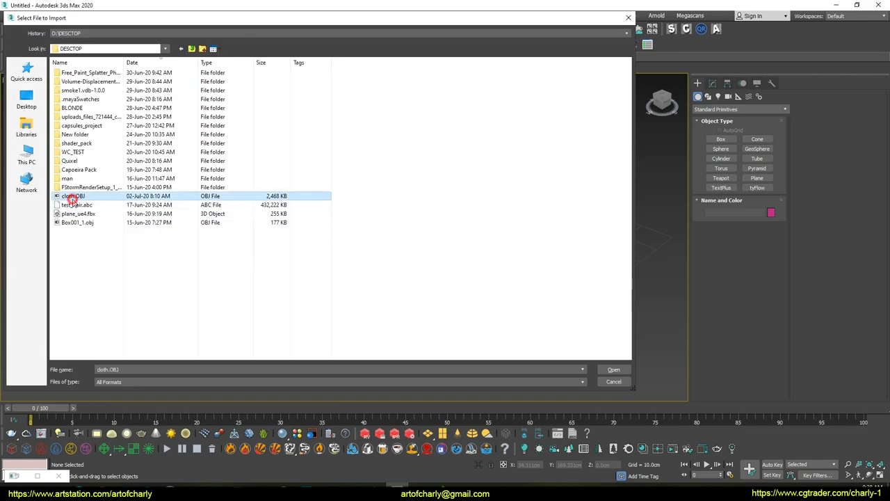
{"action": "double_click", "coordinate": [71, 197]}
{"action": "left_click", "coordinate": [369, 400]}
{"action": "left_click", "coordinate": [421, 250]}
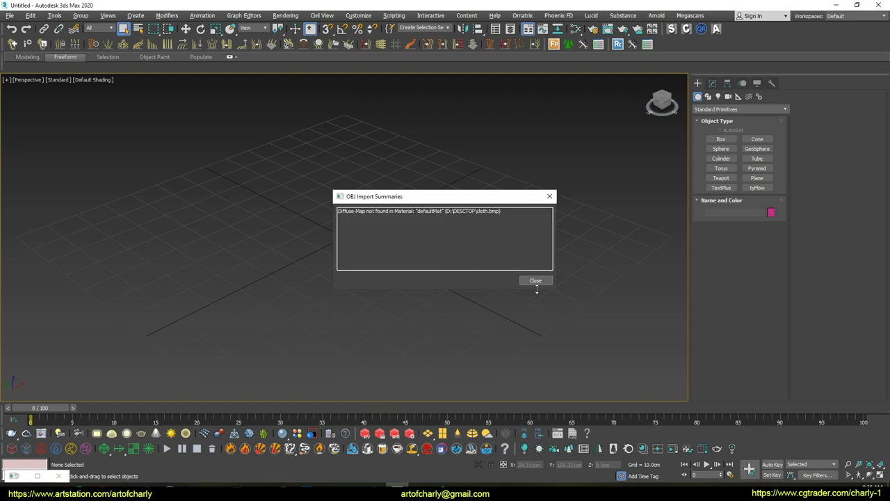
{"action": "left_click", "coordinate": [541, 280]}
{"action": "left_click", "coordinate": [284, 15]}
{"action": "left_click", "coordinate": [308, 65]}
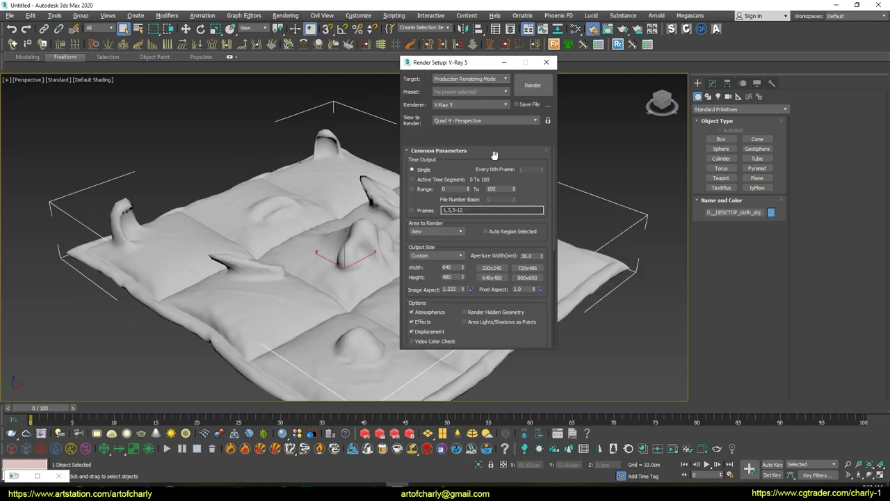
Step: Switch the renderer to Arnold in Render Setup
{"action": "left_click", "coordinate": [464, 105]}
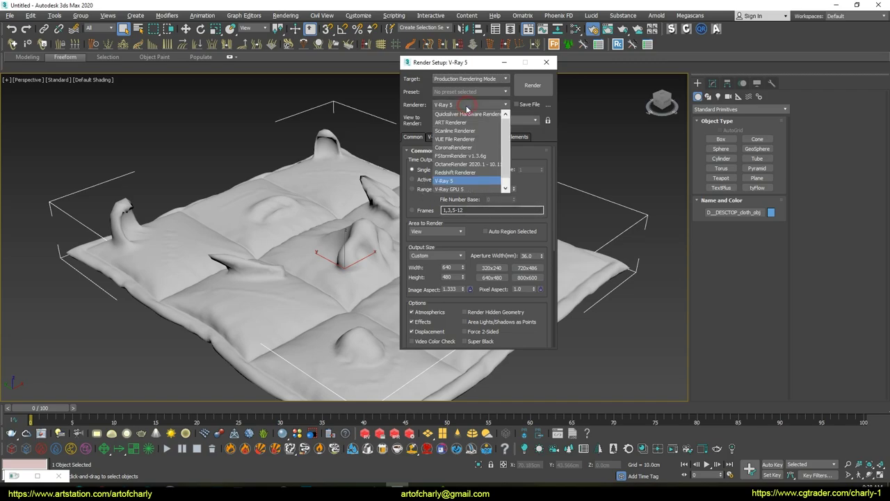
{"action": "scroll", "coordinate": [455, 174], "scroll_direction": "down", "scroll_amount": 1}
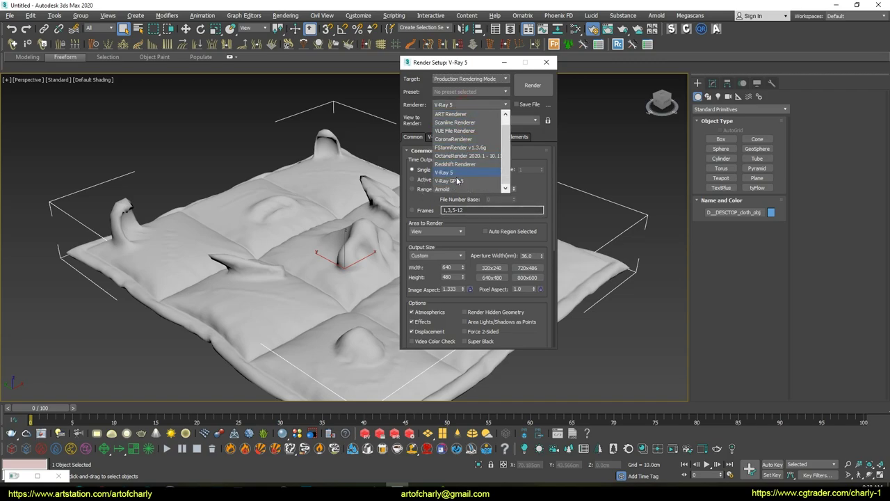
{"action": "left_click", "coordinate": [456, 189]}
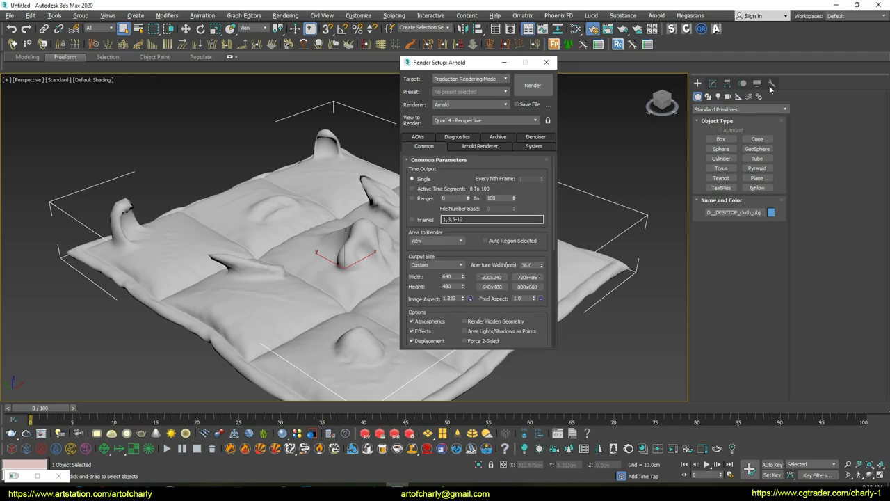
Step: Add a MeshSmooth modifier to the cloth mesh
{"action": "left_click", "coordinate": [712, 84]}
{"action": "left_click", "coordinate": [716, 156]}
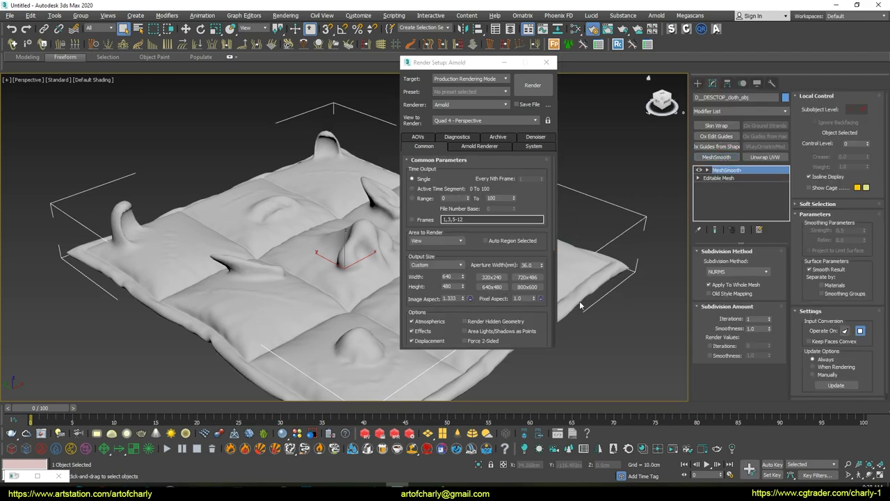
{"action": "middle_click_drag", "start_coordinate": [250, 251], "coordinate": [474, 266], "text": "alt"}
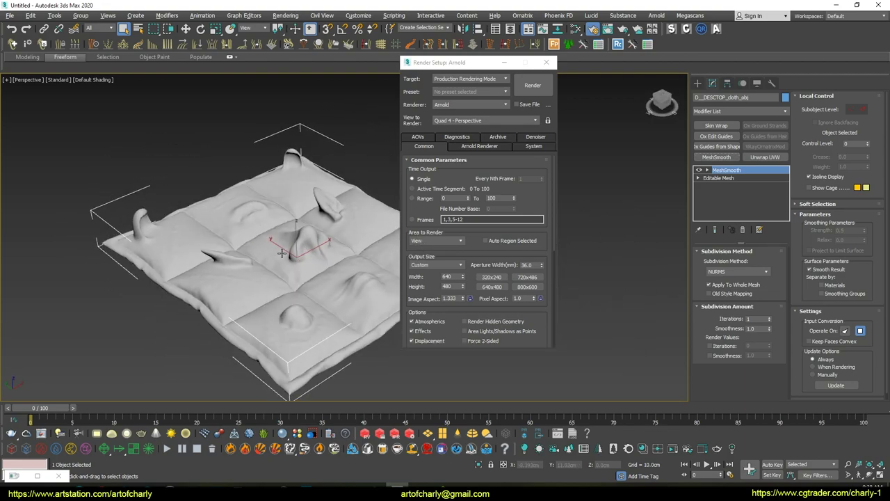
{"action": "left_click_drag", "start_coordinate": [474, 267], "coordinate": [458, 203]}
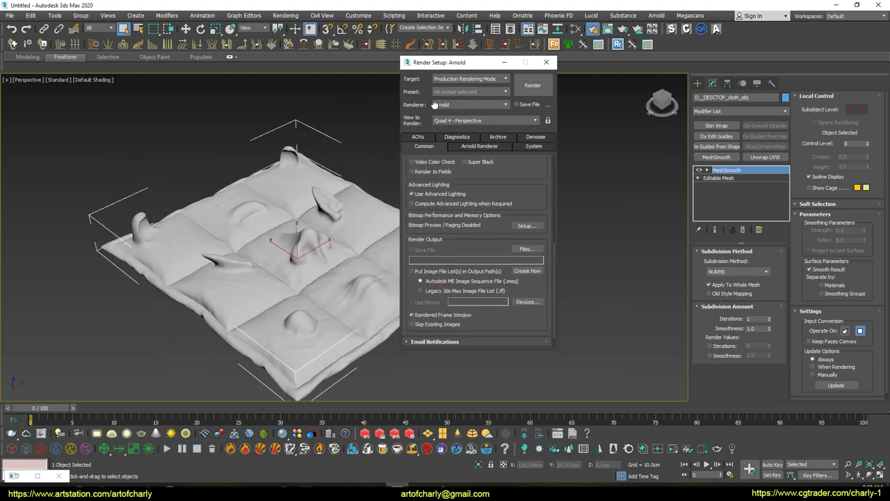
Step: Create an Arnold Standard Surface material (Material #25) and assign it to the cloth
{"action": "left_click", "coordinate": [546, 62]}
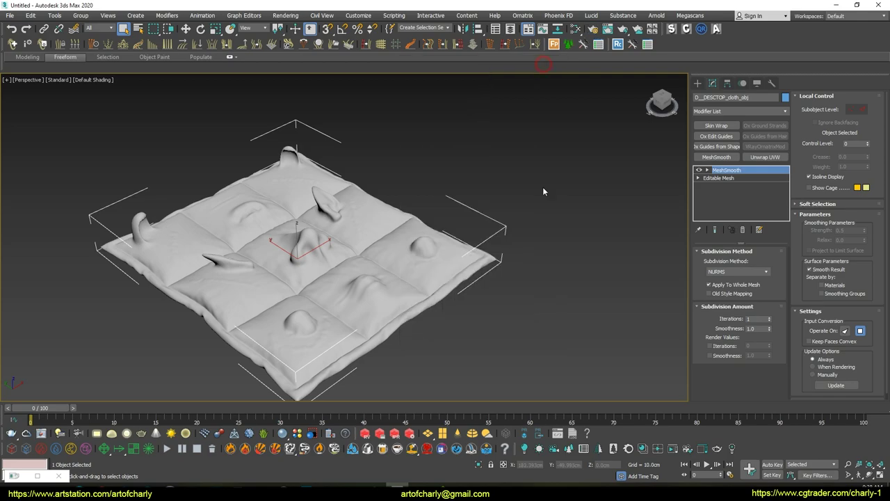
{"action": "key", "text": "m"}
{"action": "right_click", "coordinate": [513, 219]}
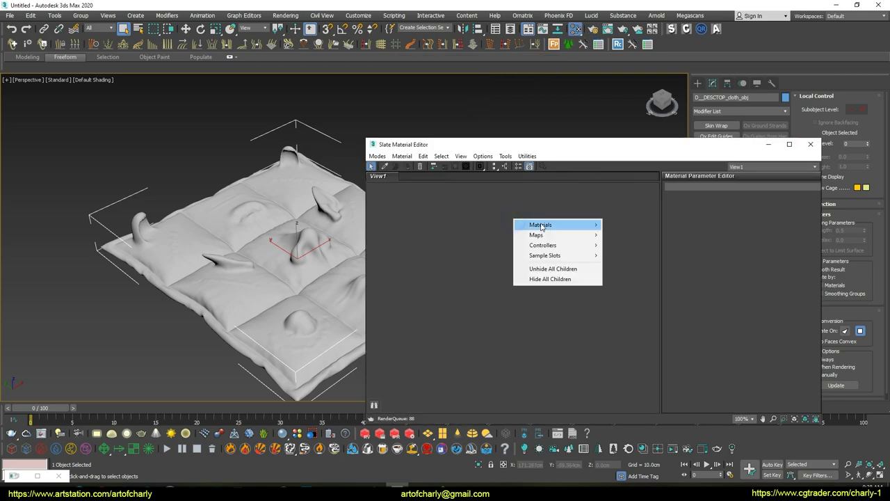
{"action": "mouse_move", "coordinate": [625, 224]}
{"action": "mouse_move", "coordinate": [682, 255]}
{"action": "left_click", "coordinate": [757, 310]}
{"action": "right_click", "coordinate": [511, 222]}
{"action": "left_click", "coordinate": [566, 230]}
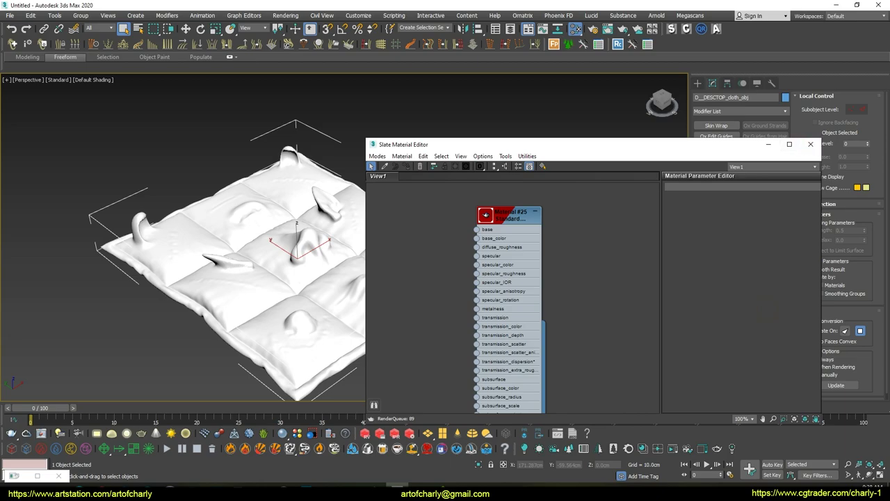
{"action": "key", "text": "m"}
Step: Open the cloth's modifier list to pick another modifier
{"action": "scroll", "coordinate": [591, 226], "scroll_direction": "down", "scroll_amount": 1}
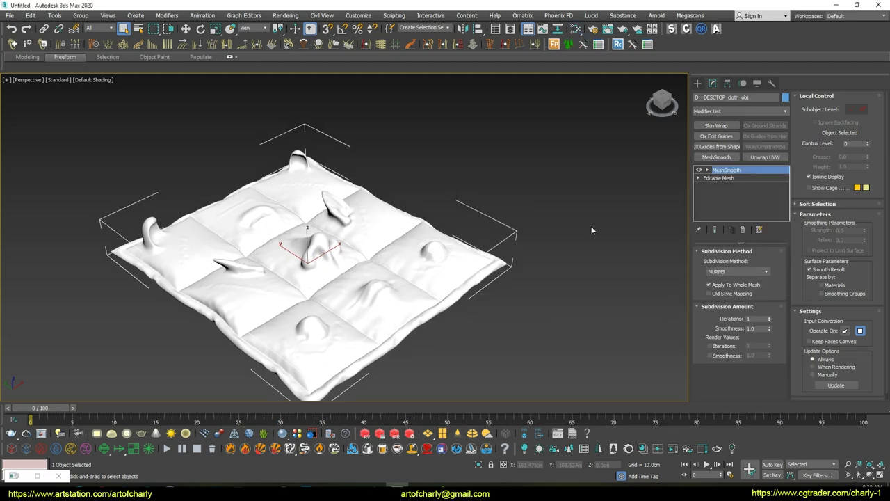
{"action": "left_click", "coordinate": [785, 111]}
{"action": "scroll", "coordinate": [741, 278], "scroll_direction": "down", "scroll_amount": 3}
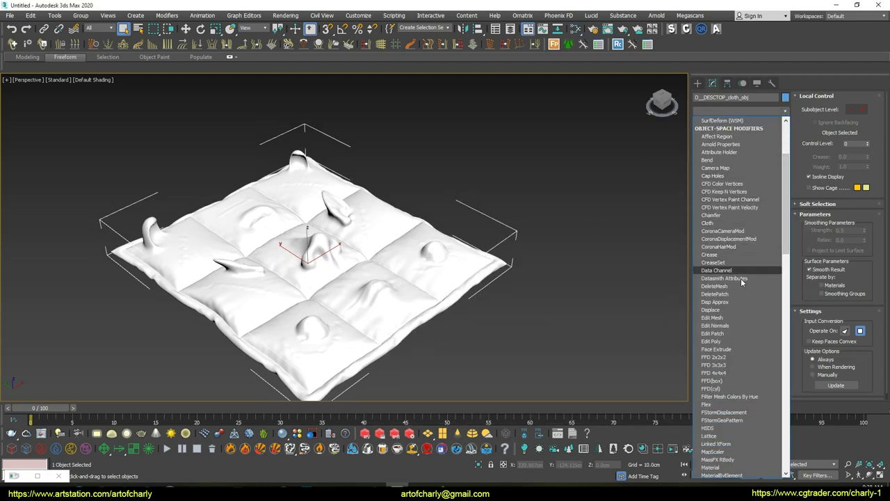
Step: Add an Arnold Properties modifier, delete MeshSmooth, and enable Arnold displacement on the cloth
{"action": "left_click", "coordinate": [723, 144]}
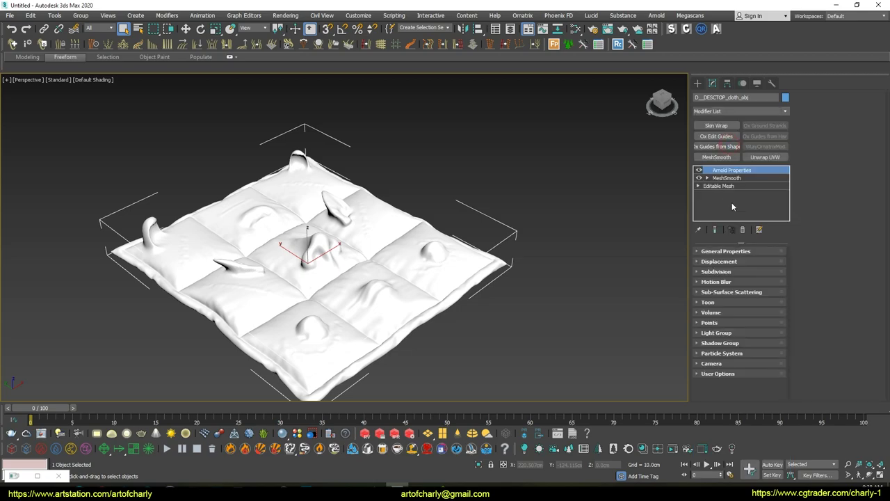
{"action": "left_click", "coordinate": [715, 273]}
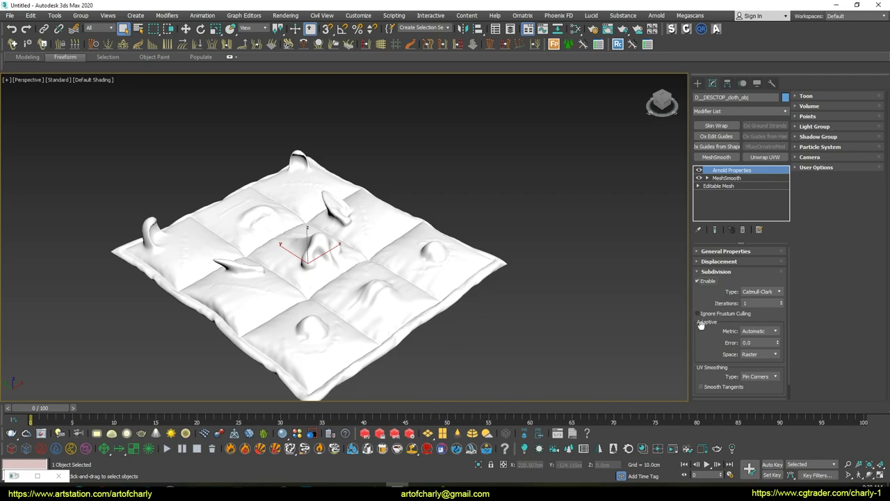
{"action": "left_click", "coordinate": [726, 178]}
{"action": "left_click", "coordinate": [741, 229]}
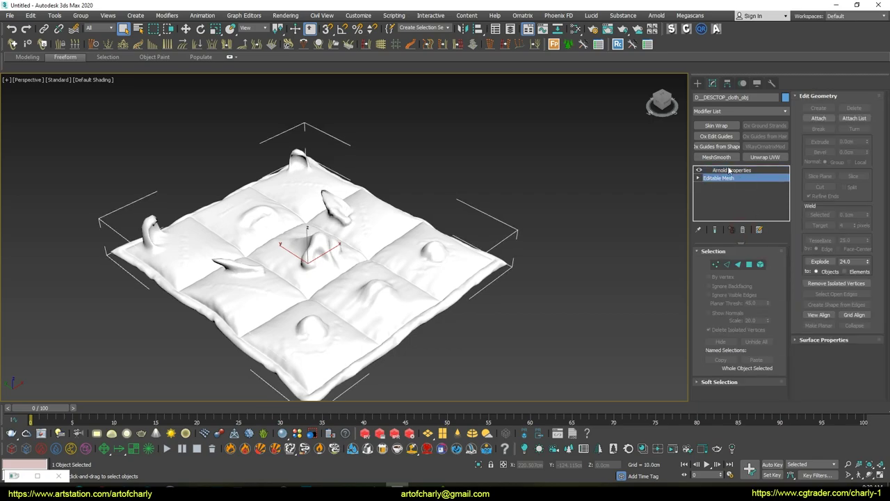
{"action": "left_click", "coordinate": [741, 172]}
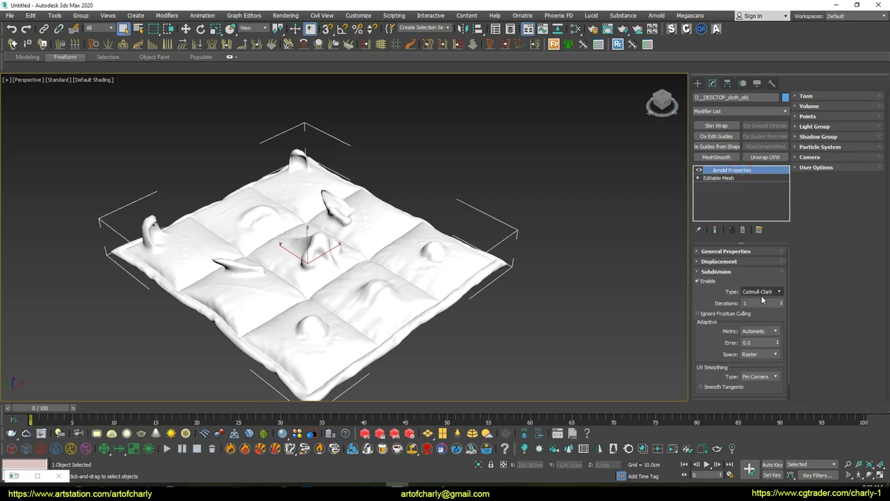
{"action": "left_click", "coordinate": [726, 262]}
{"action": "left_click", "coordinate": [705, 258]}
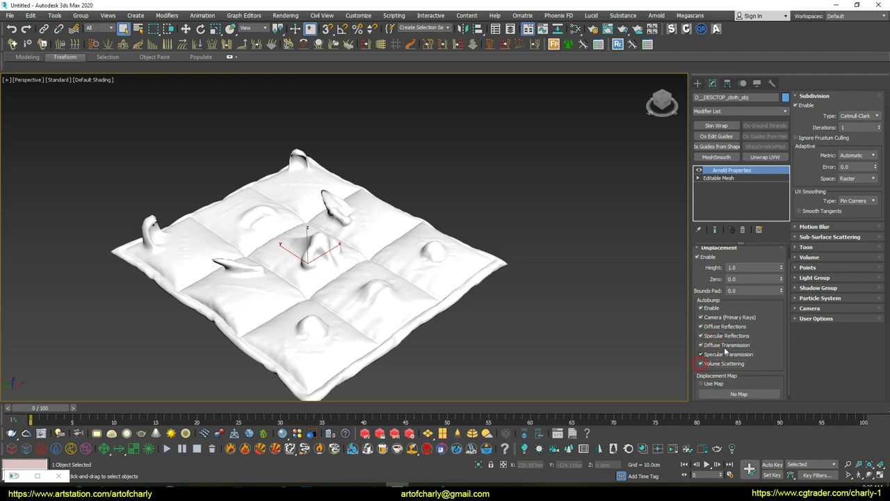
Step: Assign Material #25 to the cloth and tick Use Map for the displacement
{"action": "middle_click_drag", "start_coordinate": [460, 271], "coordinate": [466, 236], "text": "alt"}
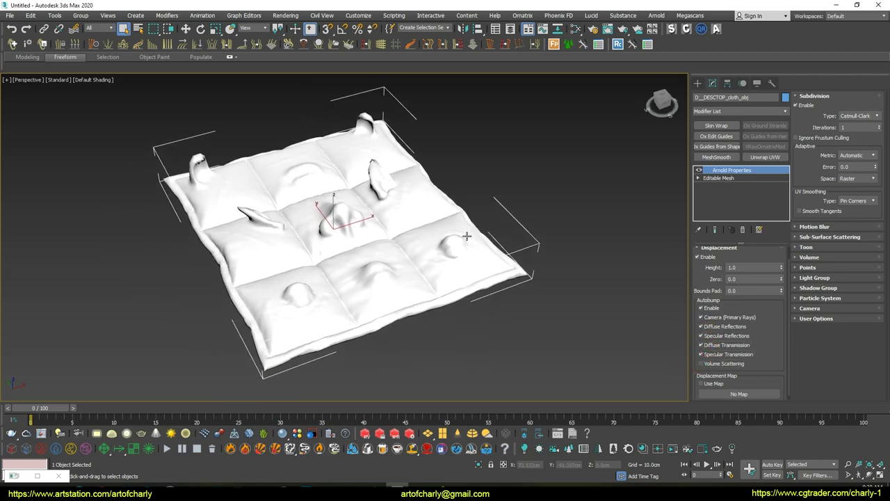
{"action": "key", "text": "m"}
{"action": "left_click_drag", "start_coordinate": [486, 216], "coordinate": [558, 217]}
{"action": "right_click", "coordinate": [588, 221]}
{"action": "left_click", "coordinate": [602, 233]}
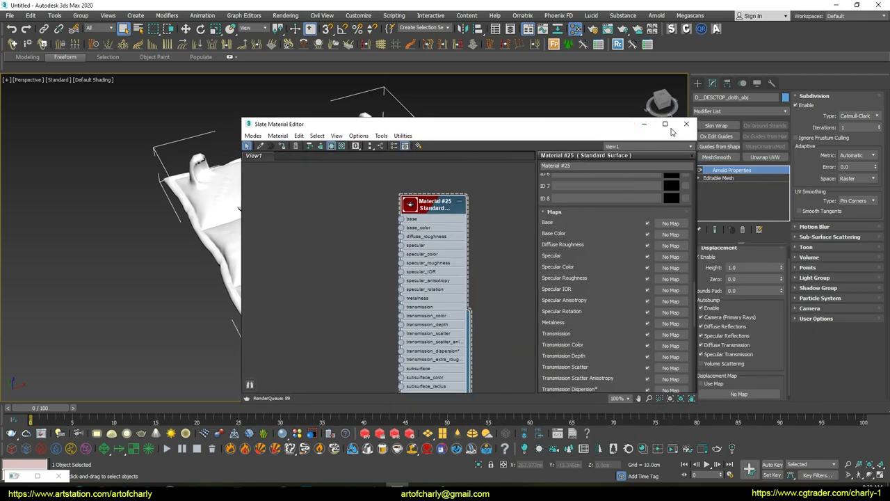
{"action": "left_click", "coordinate": [678, 130]}
{"action": "scroll", "coordinate": [764, 349], "scroll_direction": "down", "scroll_amount": 1}
{"action": "left_click", "coordinate": [706, 378]}
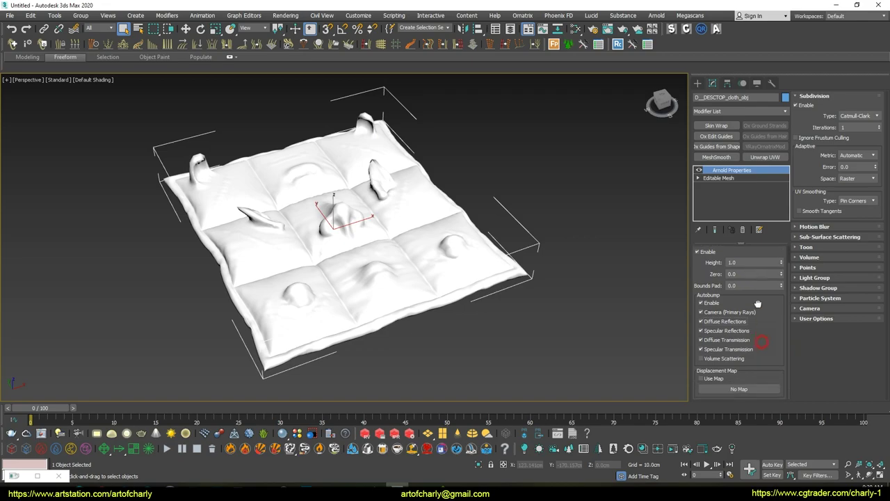
Step: Choose a General Bitmap as the cloth's displacement map
{"action": "left_click", "coordinate": [739, 388]}
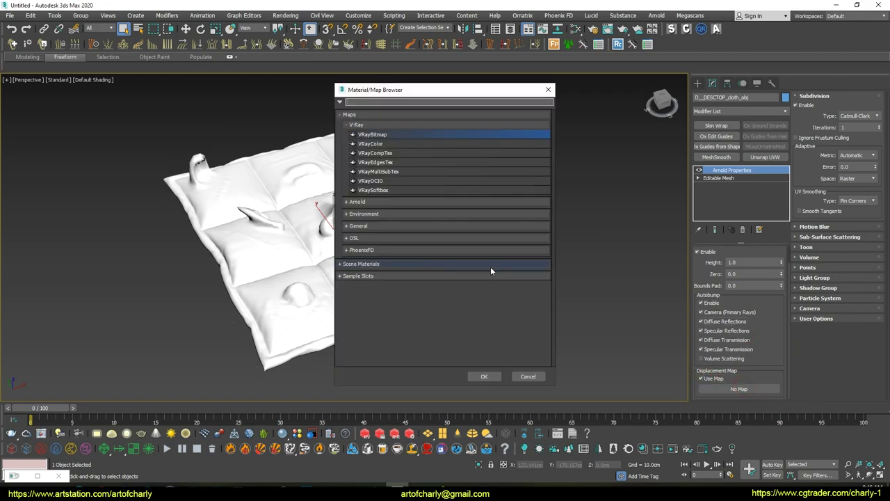
{"action": "left_click", "coordinate": [370, 204]}
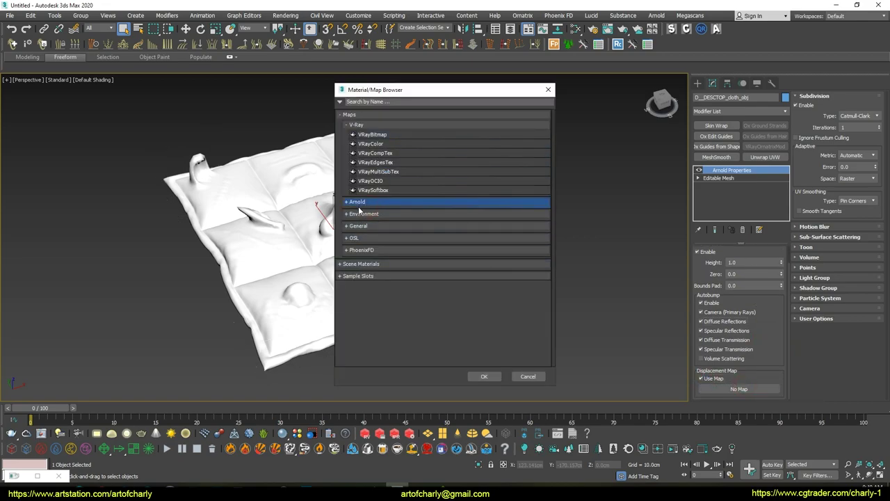
{"action": "left_click", "coordinate": [347, 201]}
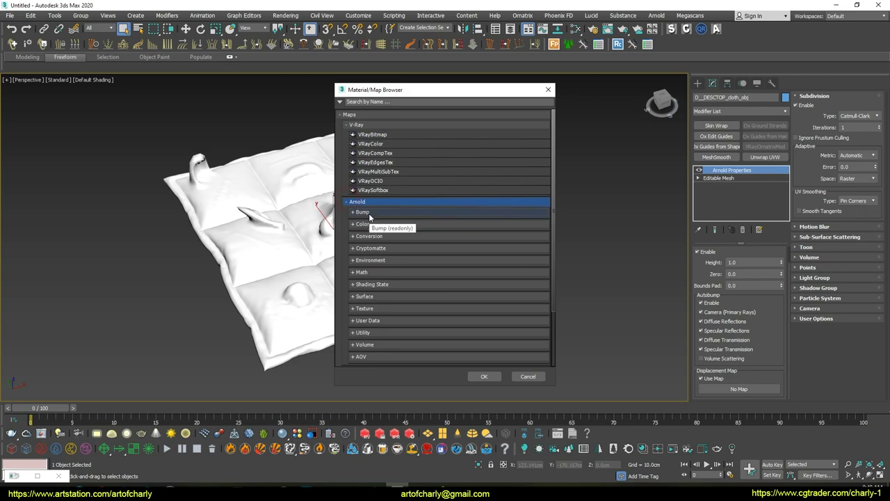
{"action": "scroll", "coordinate": [415, 239], "scroll_direction": "down", "scroll_amount": 2}
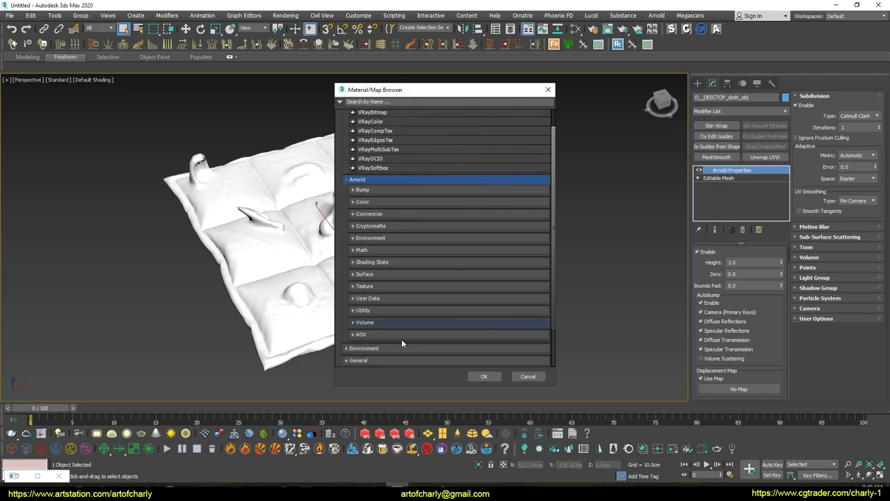
{"action": "scroll", "coordinate": [398, 327], "scroll_direction": "up", "scroll_amount": 2}
{"action": "left_click", "coordinate": [379, 124]}
{"action": "left_click", "coordinate": [379, 136]}
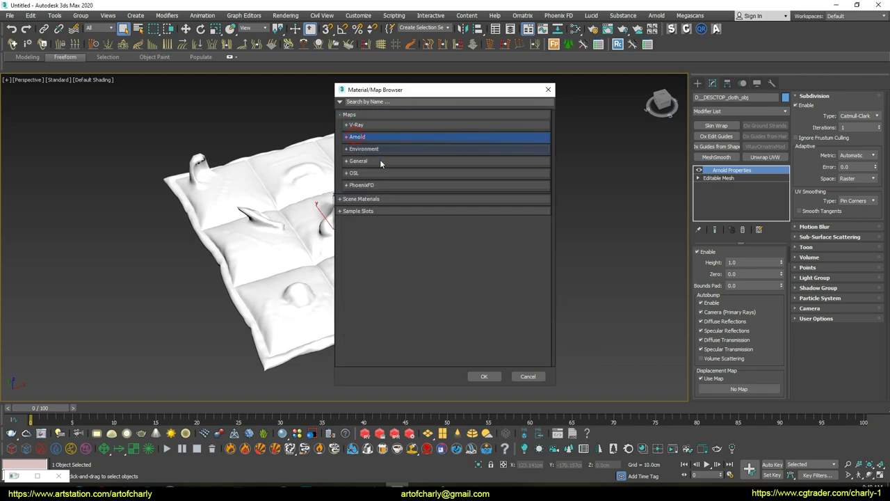
{"action": "left_click", "coordinate": [374, 162]}
{"action": "double_click", "coordinate": [367, 171]}
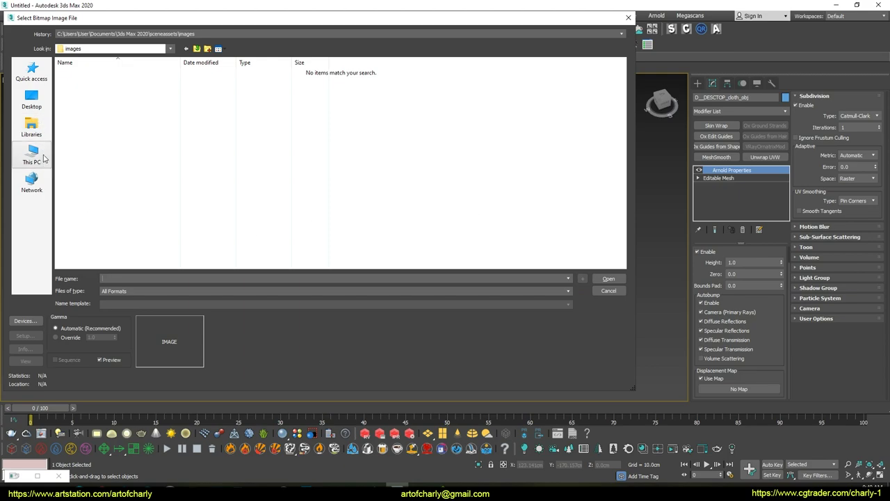
Step: Load cloth-DM8192_u0_v0.exr from the DESCTOP folder with gamma overridden to 1.0
{"action": "left_click", "coordinate": [31, 99]}
{"action": "double_click", "coordinate": [314, 94]}
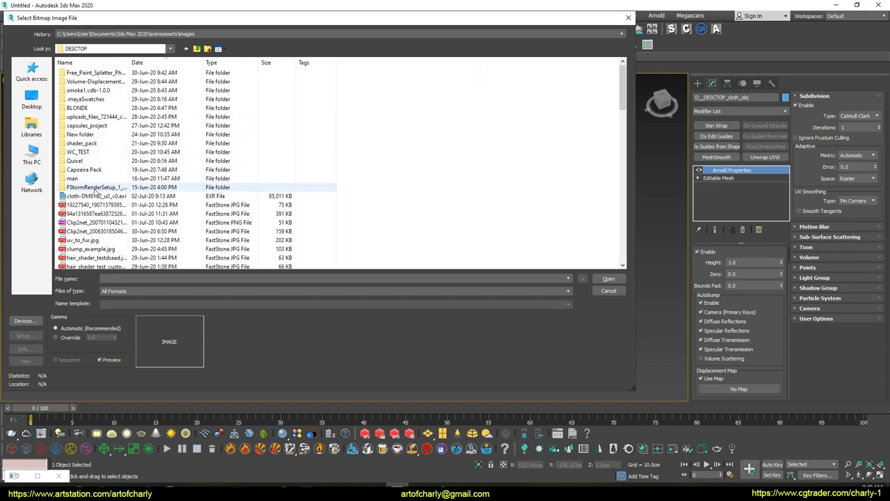
{"action": "left_click", "coordinate": [95, 196]}
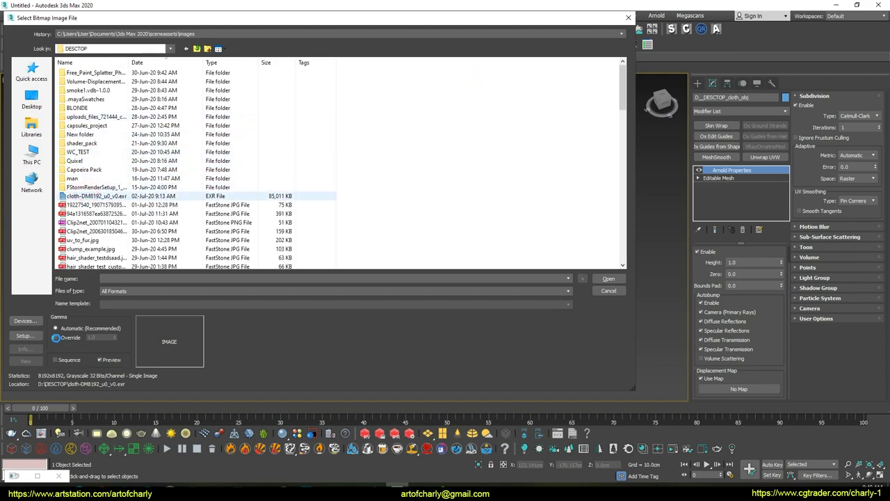
{"action": "left_click", "coordinate": [55, 338]}
{"action": "left_click", "coordinate": [608, 279]}
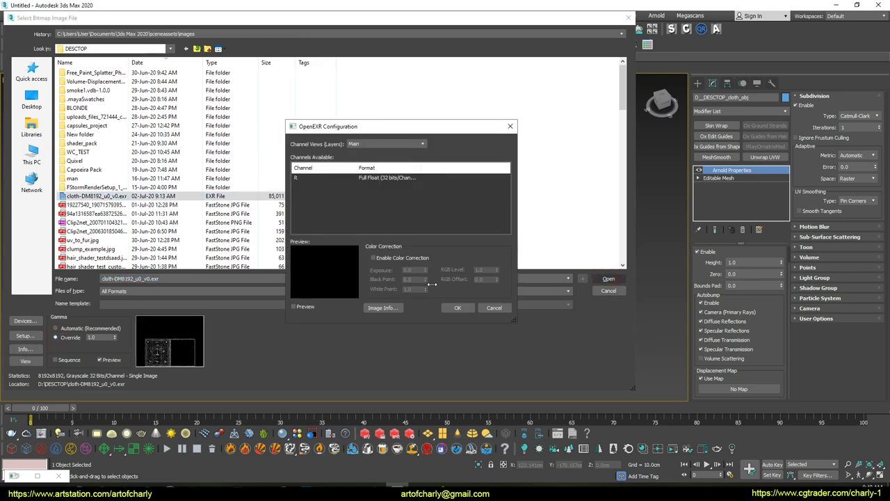
{"action": "left_click", "coordinate": [458, 310]}
{"action": "left_click", "coordinate": [285, 15]}
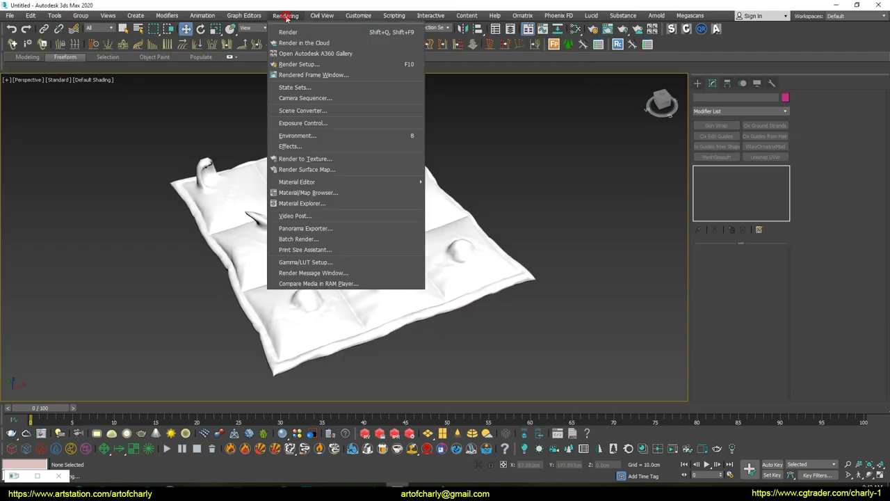
Step: Set the render target to ActiveShade Mode and start the Arnold ActiveShade render
{"action": "left_click", "coordinate": [309, 62]}
{"action": "left_click", "coordinate": [513, 103]}
{"action": "left_click", "coordinate": [509, 131]}
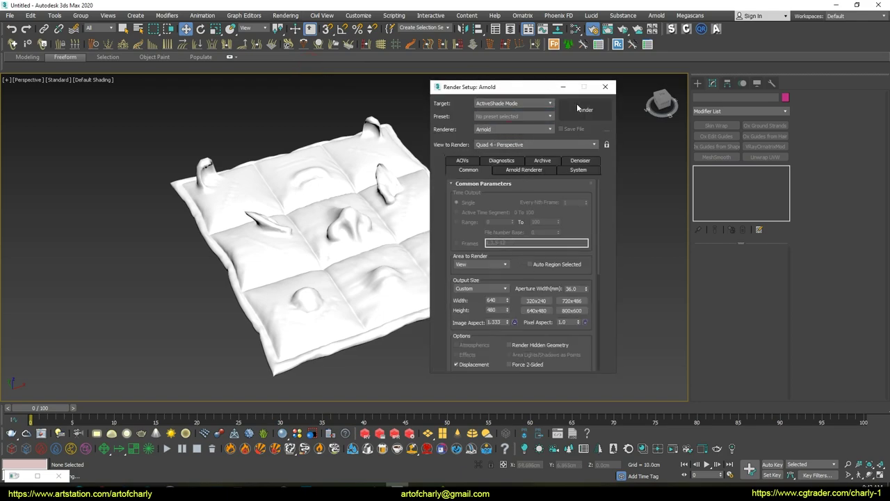
{"action": "left_click", "coordinate": [584, 109]}
Step: Move the ActiveShade window aside and orbit, pan and zoom in on the cloth's stitch detail
{"action": "left_click_drag", "start_coordinate": [344, 109], "coordinate": [623, 124]}
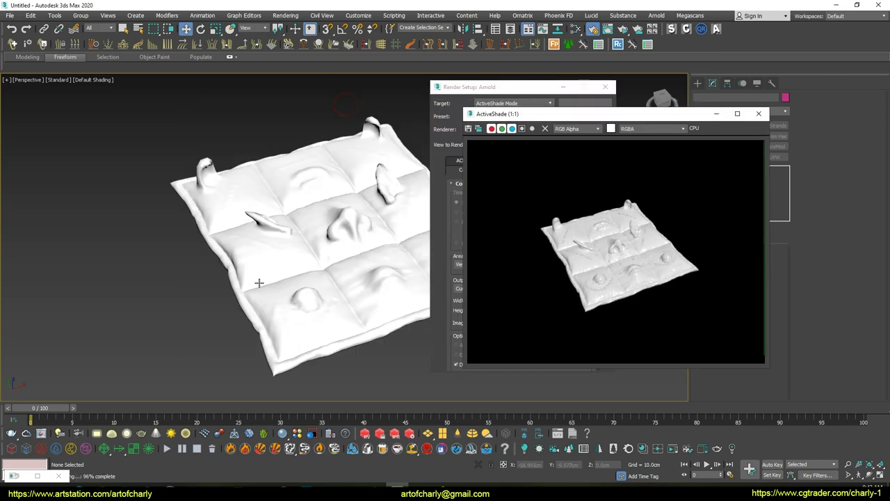
{"action": "scroll", "coordinate": [264, 243], "scroll_direction": "up", "scroll_amount": 6}
{"action": "mouse_move", "coordinate": [232, 238]}
{"action": "middle_mouse_down", "text": "alt"}
{"action": "mouse_move", "coordinate": [246, 260]}
{"action": "mouse_move", "coordinate": [243, 229]}
{"action": "mouse_move", "coordinate": [292, 292]}
{"action": "mouse_move", "coordinate": [211, 284]}
{"action": "mouse_move", "coordinate": [199, 250]}
{"action": "middle_mouse_up", "text": "alt"}
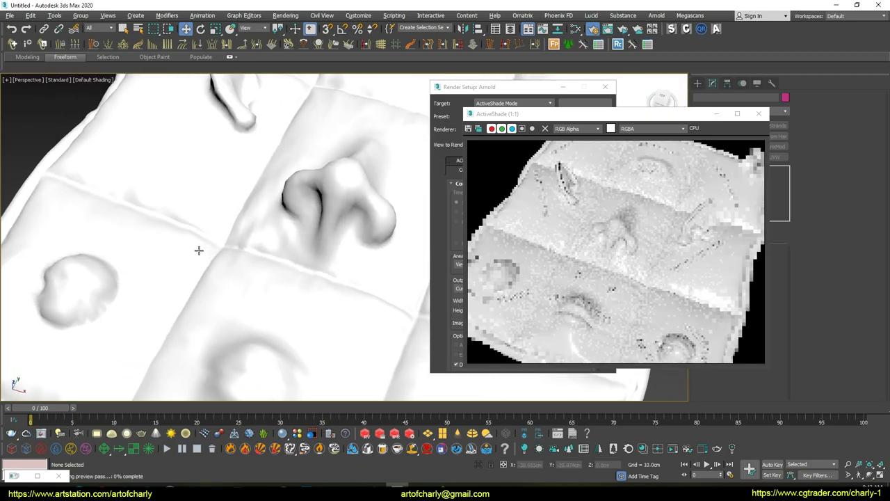
{"action": "middle_click_drag", "start_coordinate": [233, 192], "coordinate": [313, 296]}
{"action": "scroll", "coordinate": [258, 308], "scroll_direction": "down", "scroll_amount": 5}
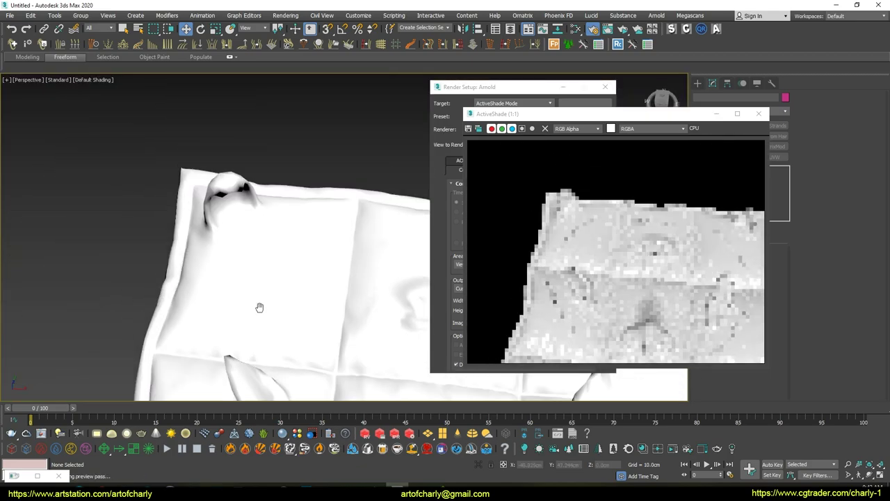
{"action": "scroll", "coordinate": [261, 301], "scroll_direction": "up", "scroll_amount": 4}
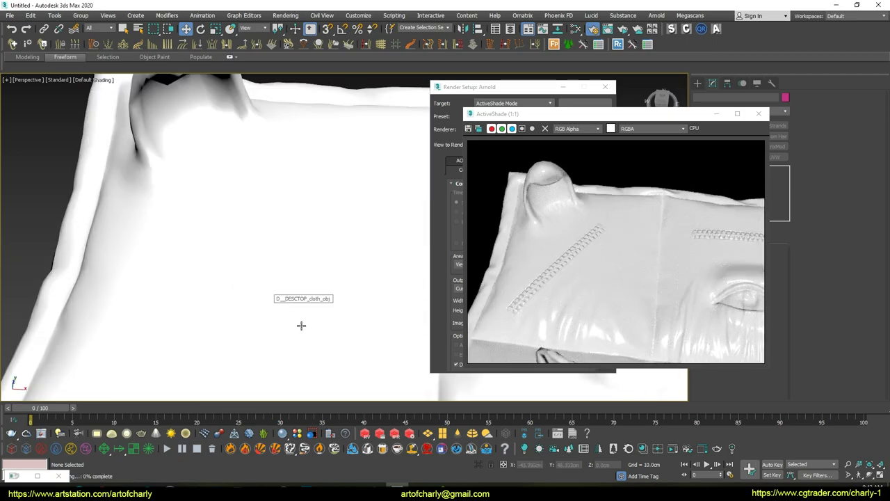
{"action": "scroll", "coordinate": [159, 228], "scroll_direction": "up", "scroll_amount": 4}
{"action": "mouse_move", "coordinate": [286, 290]}
{"action": "middle_mouse_down", "text": "alt"}
{"action": "mouse_move", "coordinate": [246, 219]}
{"action": "mouse_move", "coordinate": [289, 247]}
{"action": "middle_mouse_up", "text": "alt"}
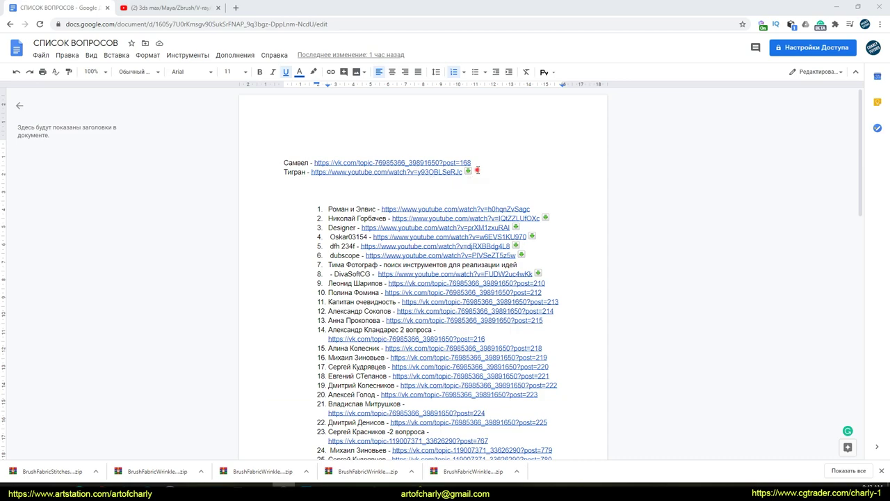
Step: Review the question list, scrolling through the numbered items and the two lines above them
{"action": "left_click", "coordinate": [334, 210]}
{"action": "left_click", "coordinate": [333, 219]}
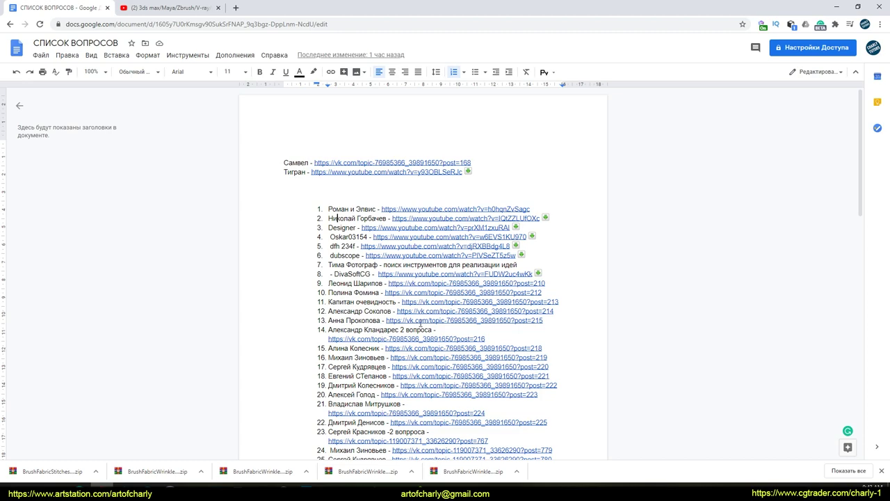
{"action": "scroll", "coordinate": [419, 322], "scroll_direction": "down", "scroll_amount": 2}
{"action": "scroll", "coordinate": [410, 322], "scroll_direction": "down", "scroll_amount": 1}
{"action": "scroll", "coordinate": [399, 322], "scroll_direction": "down", "scroll_amount": 1}
{"action": "scroll", "coordinate": [361, 364], "scroll_direction": "down", "scroll_amount": 1}
{"action": "scroll", "coordinate": [386, 365], "scroll_direction": "up", "scroll_amount": 1}
{"action": "scroll", "coordinate": [388, 356], "scroll_direction": "up", "scroll_amount": 4}
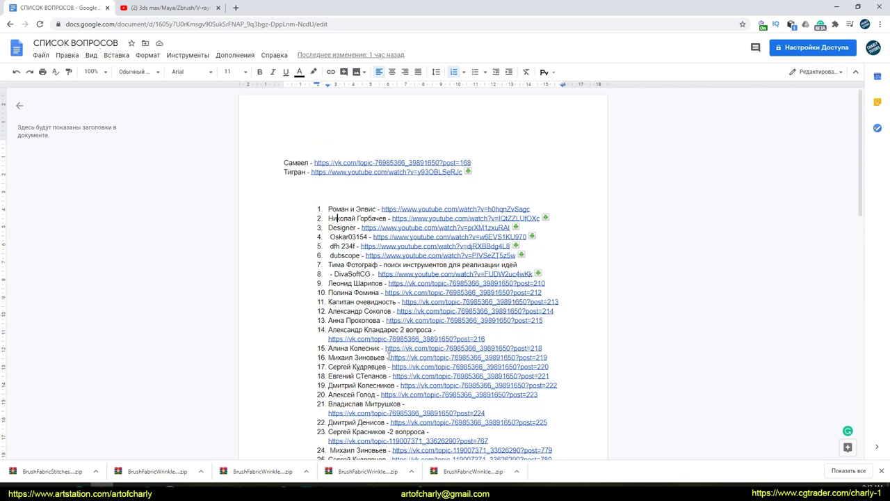
{"action": "triple_click", "coordinate": [478, 165]}
{"action": "left_click", "coordinate": [503, 167]}
{"action": "left_click", "coordinate": [489, 169]}
Step: Open item 2's YouTube link from its link preview in a new tab
{"action": "left_click", "coordinate": [559, 217]}
{"action": "left_click", "coordinate": [458, 221]}
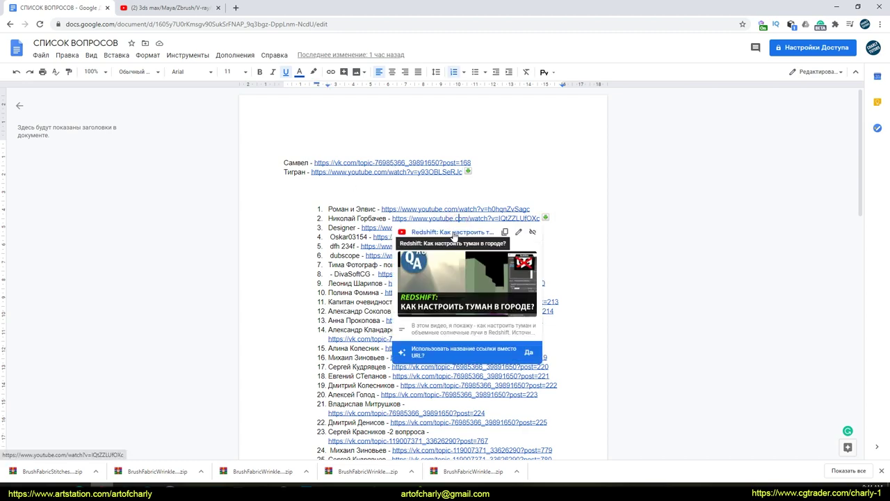
{"action": "left_click", "coordinate": [455, 235]}
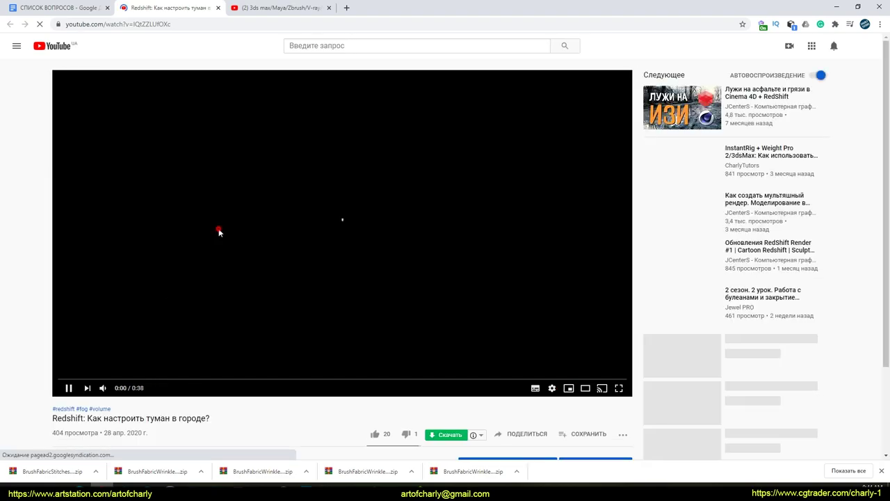
Step: Scroll to the comments and expand the author's reply to the Octane volumetric-light question
{"action": "scroll", "coordinate": [153, 271], "scroll_direction": "down", "scroll_amount": 5}
{"action": "scroll", "coordinate": [201, 192], "scroll_direction": "down", "scroll_amount": 5}
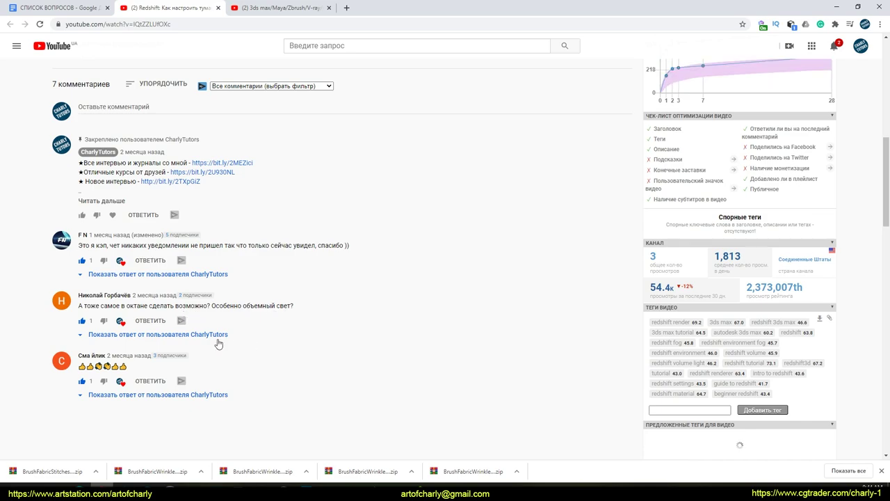
{"action": "left_click", "coordinate": [209, 336]}
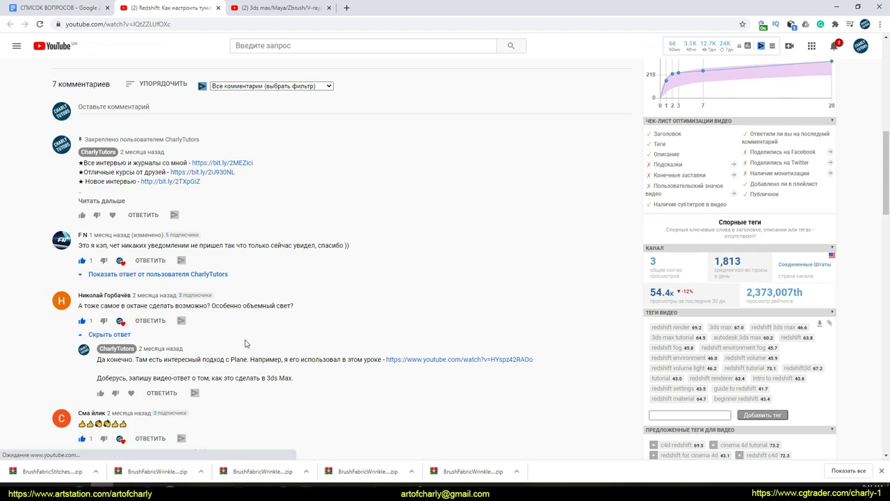
{"action": "scroll", "coordinate": [316, 297], "scroll_direction": "up", "scroll_amount": 4}
{"action": "scroll", "coordinate": [312, 298], "scroll_direction": "up", "scroll_amount": 1}
{"action": "scroll", "coordinate": [123, 302], "scroll_direction": "down", "scroll_amount": 1}
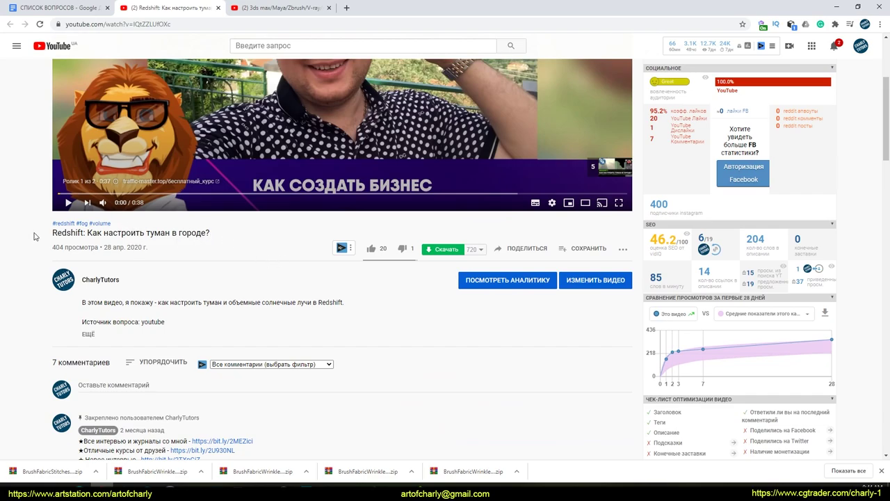
{"action": "scroll", "coordinate": [421, 302], "scroll_direction": "down", "scroll_amount": 2}
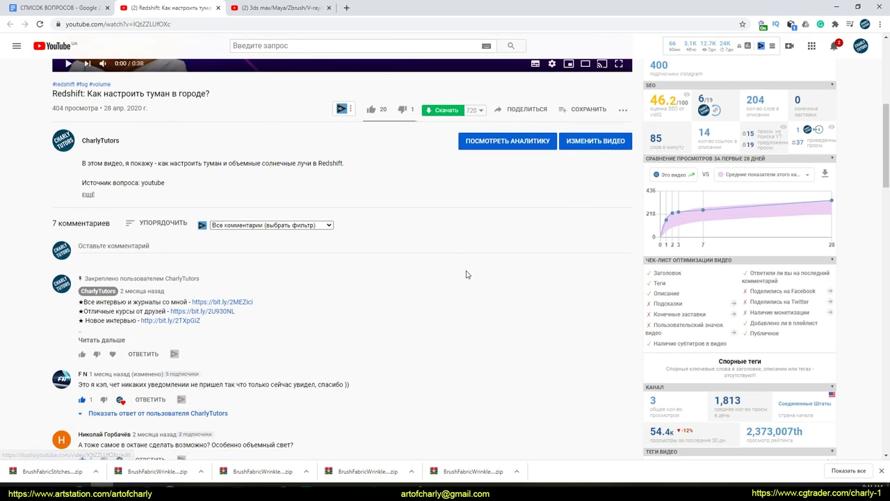